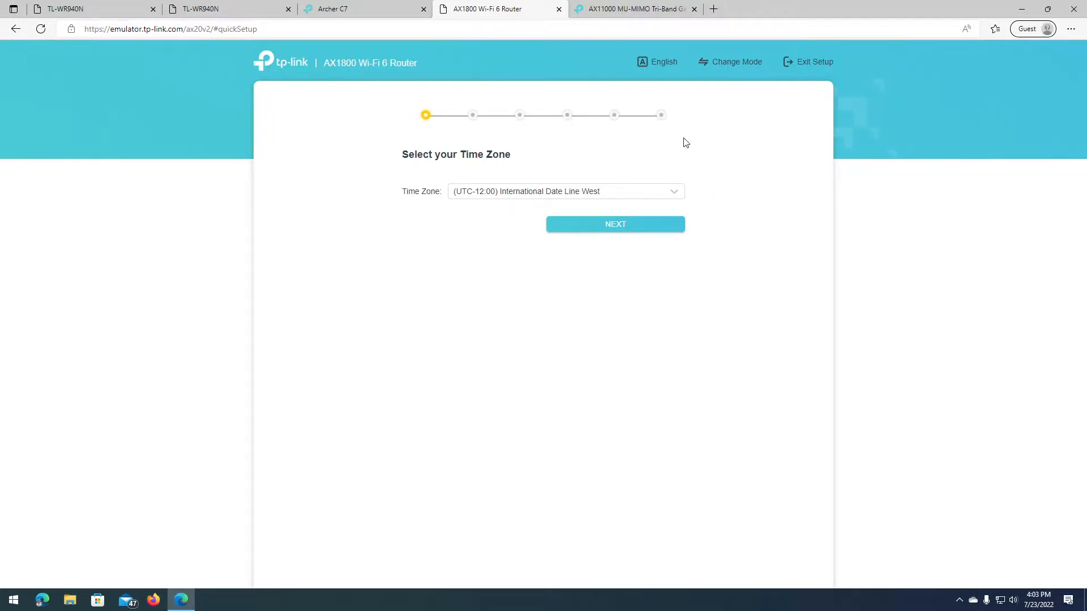
Step: Look over the Archer C7, TL-WR940N and AX11000 setups, then return to the AX1800 time zone step
{"action": "left_click", "coordinate": [341, 12]}
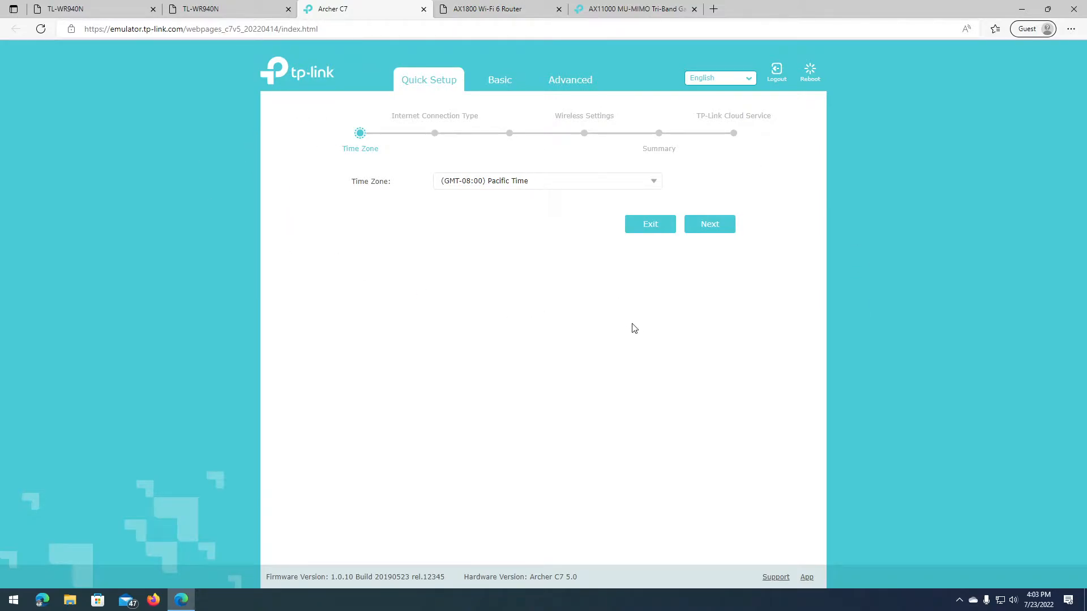
{"action": "left_click", "coordinate": [241, 16]}
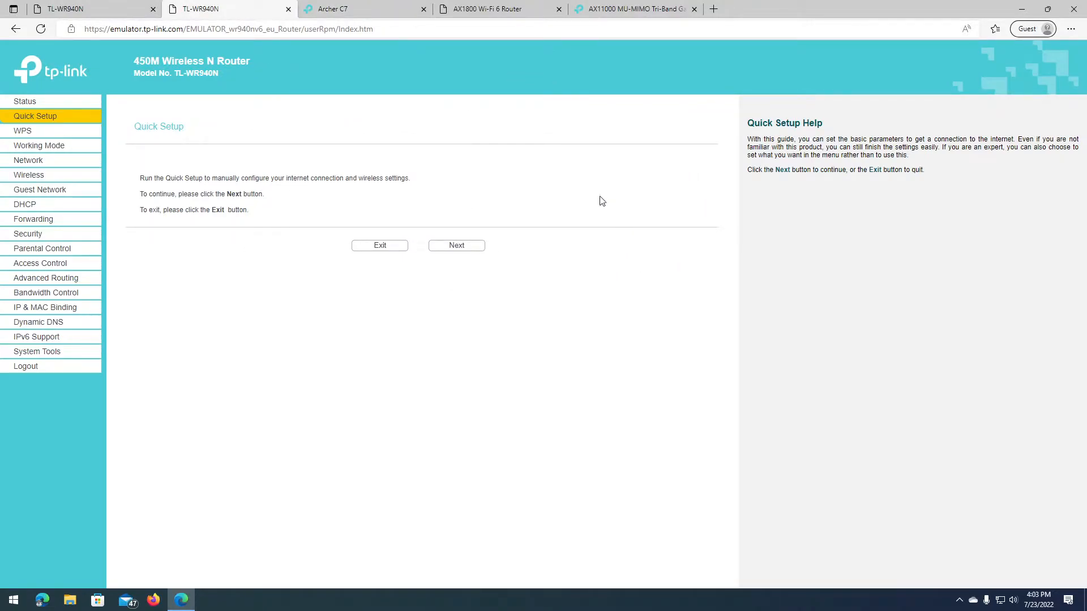
{"action": "left_click", "coordinate": [90, 9]}
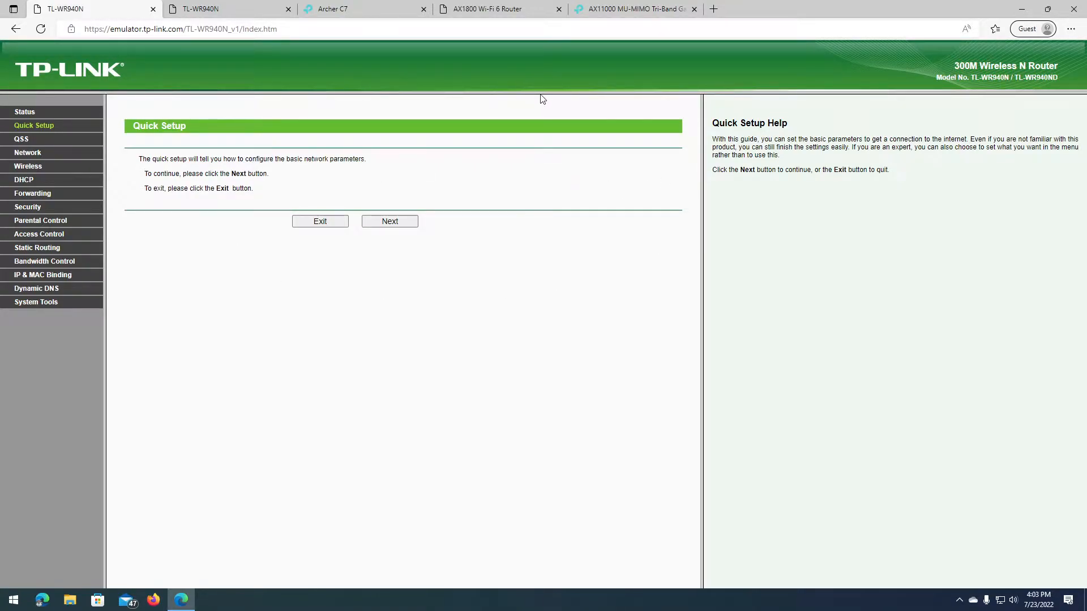
{"action": "left_click", "coordinate": [618, 16]}
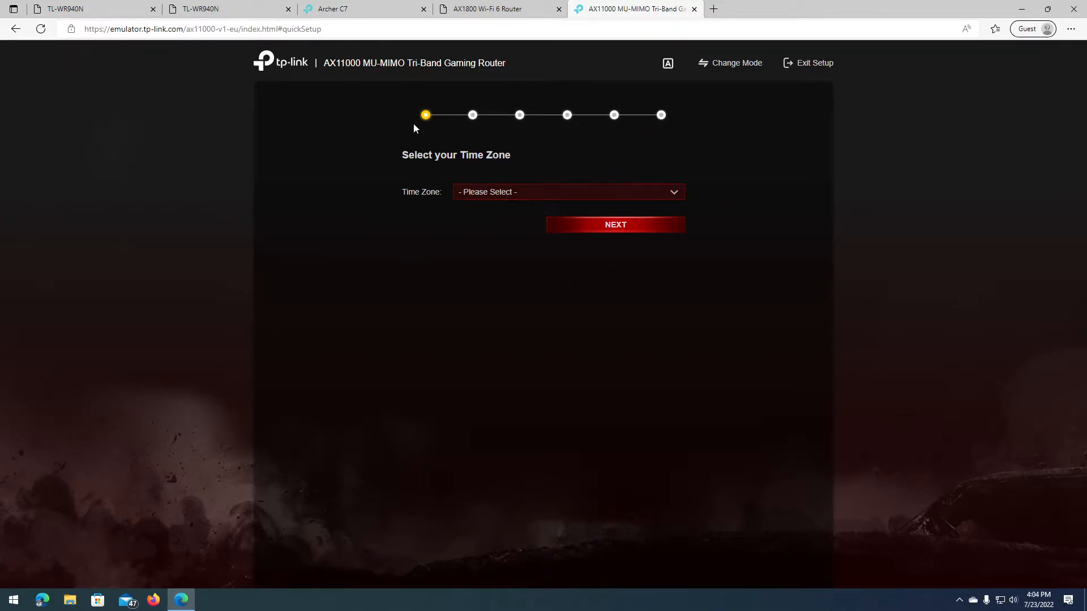
{"action": "left_click", "coordinate": [483, 10]}
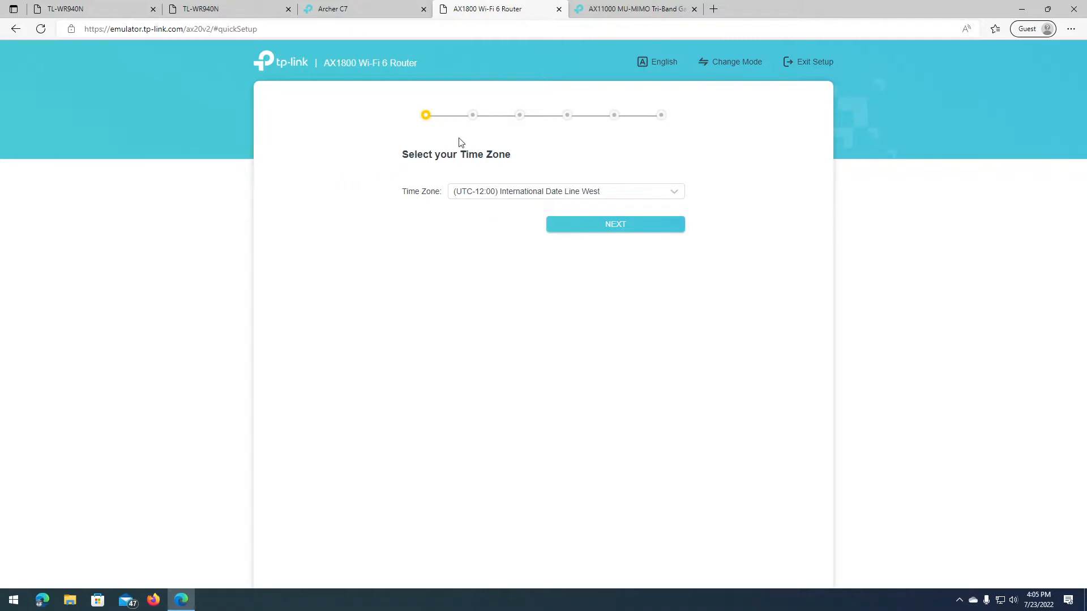
Step: In a new tab, load tplinkwifi.net and then 192.168.0.1
{"action": "left_click", "coordinate": [713, 9]}
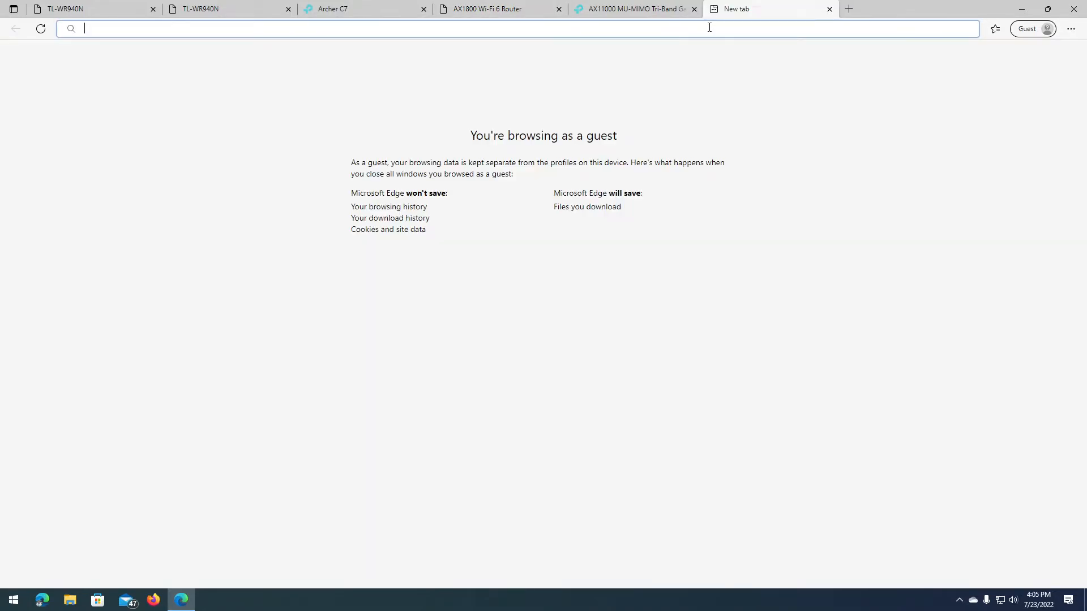
{"action": "type", "text": "tplinkwifi."}
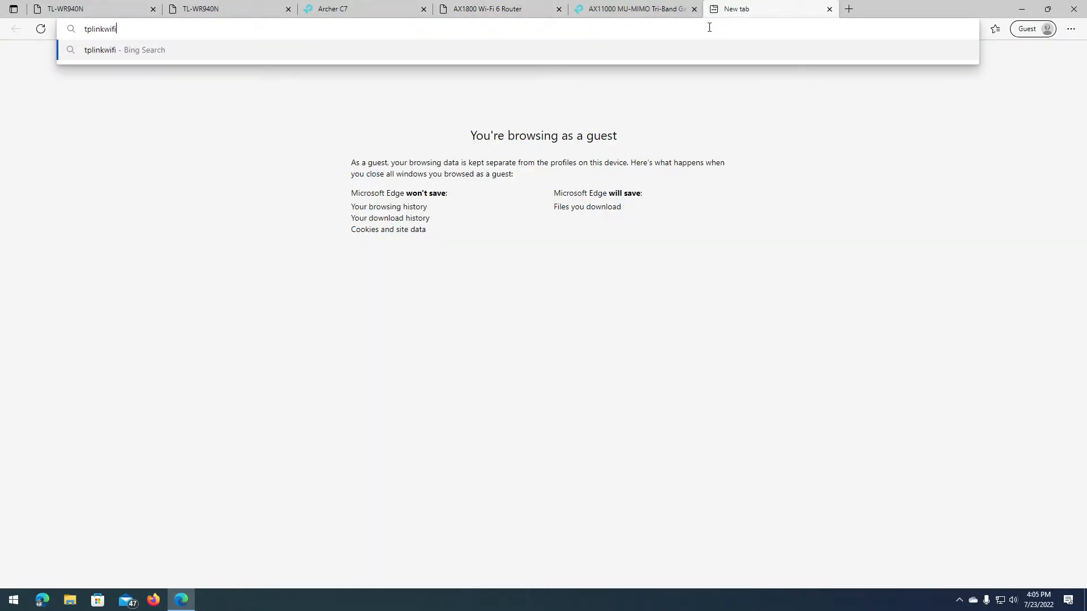
{"action": "type", "text": "net"}
{"action": "key", "text": "Return"}
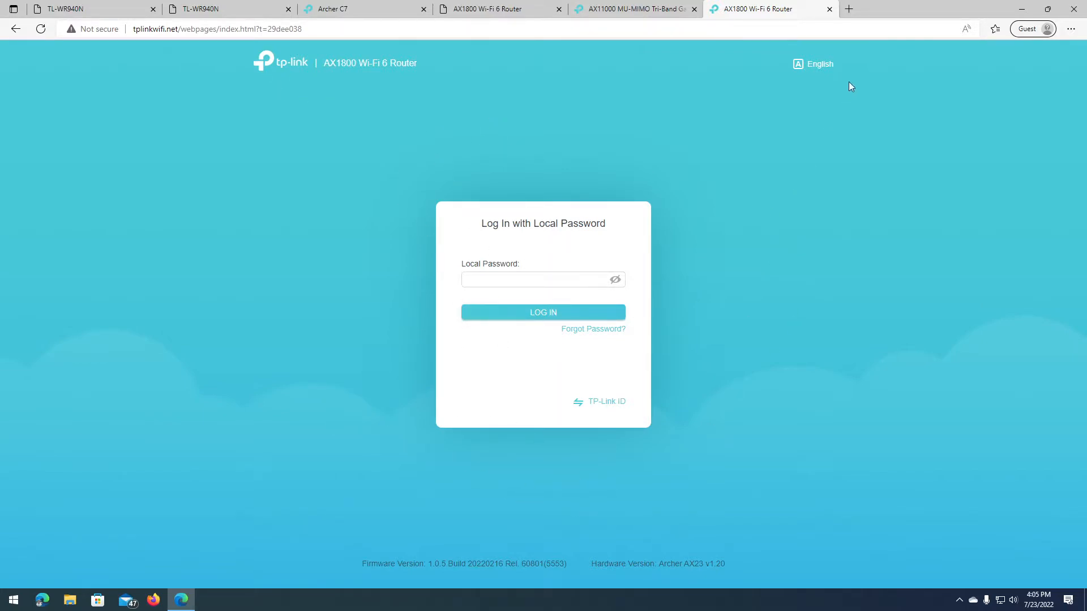
{"action": "left_click", "coordinate": [662, 31]}
{"action": "type", "text": "192.168.0.1"}
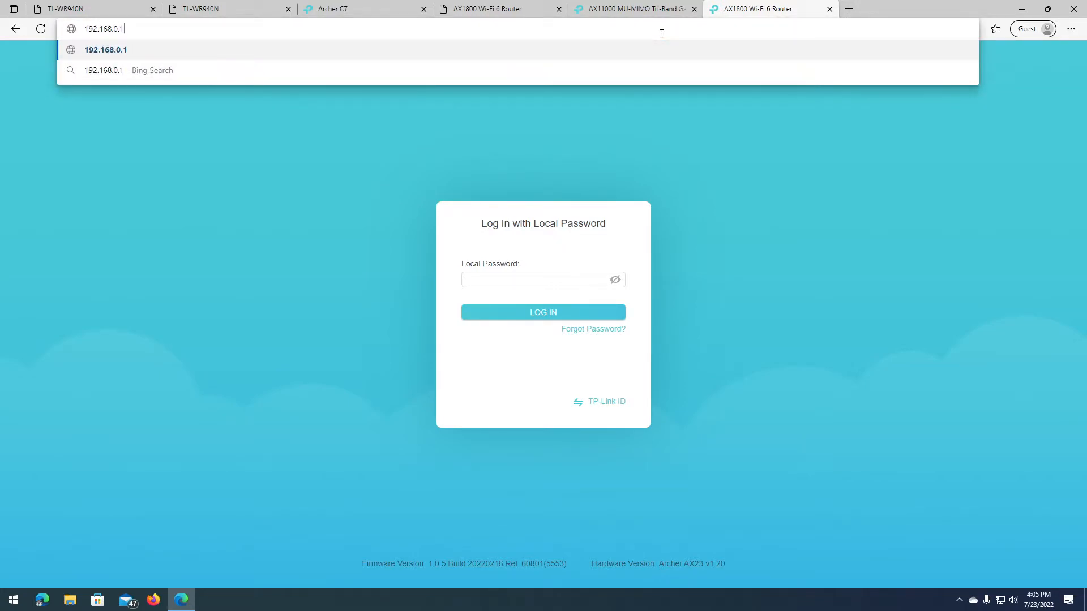
{"action": "key", "text": "Return"}
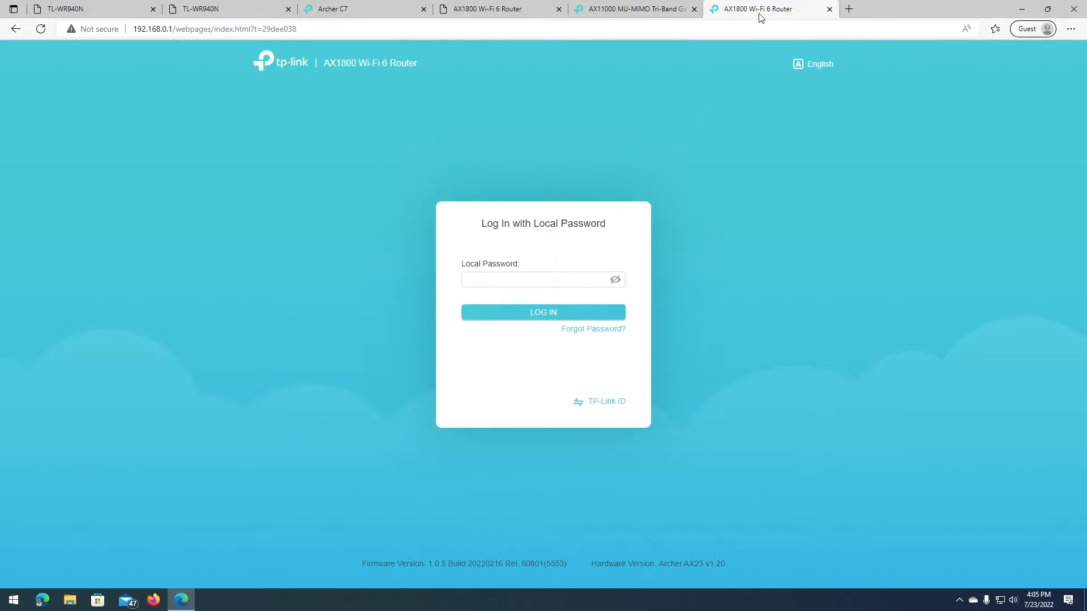
Step: Close the extra router login tab and go back to the AX1800 Wi-Fi 6 Router tab
{"action": "left_click", "coordinate": [498, 10]}
{"action": "left_click", "coordinate": [829, 9]}
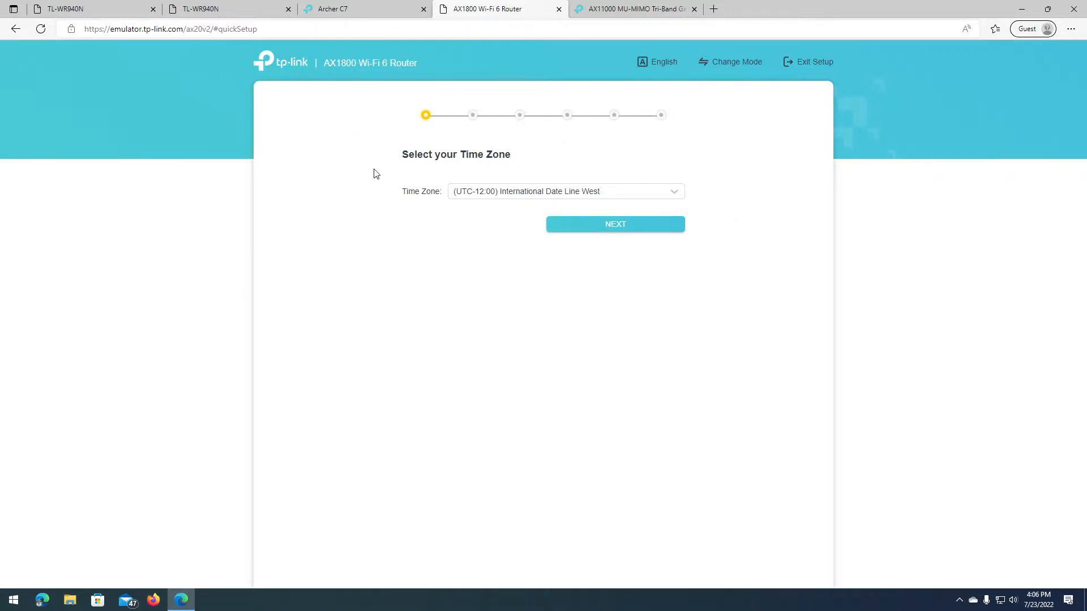
{"action": "left_click", "coordinate": [366, 12]}
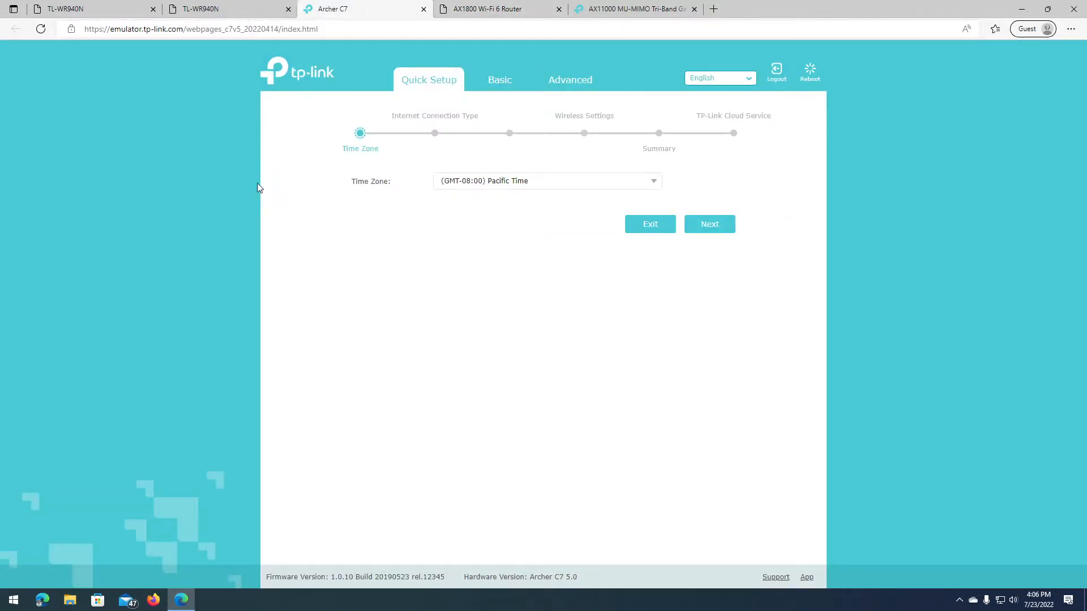
{"action": "left_click", "coordinate": [245, 13]}
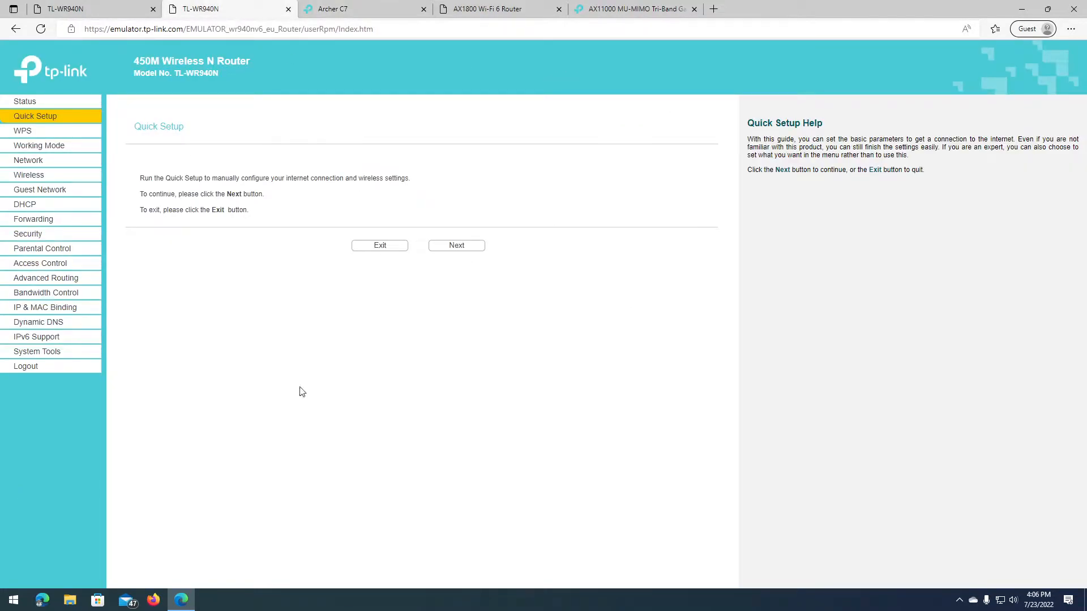
{"action": "left_click", "coordinate": [67, 11]}
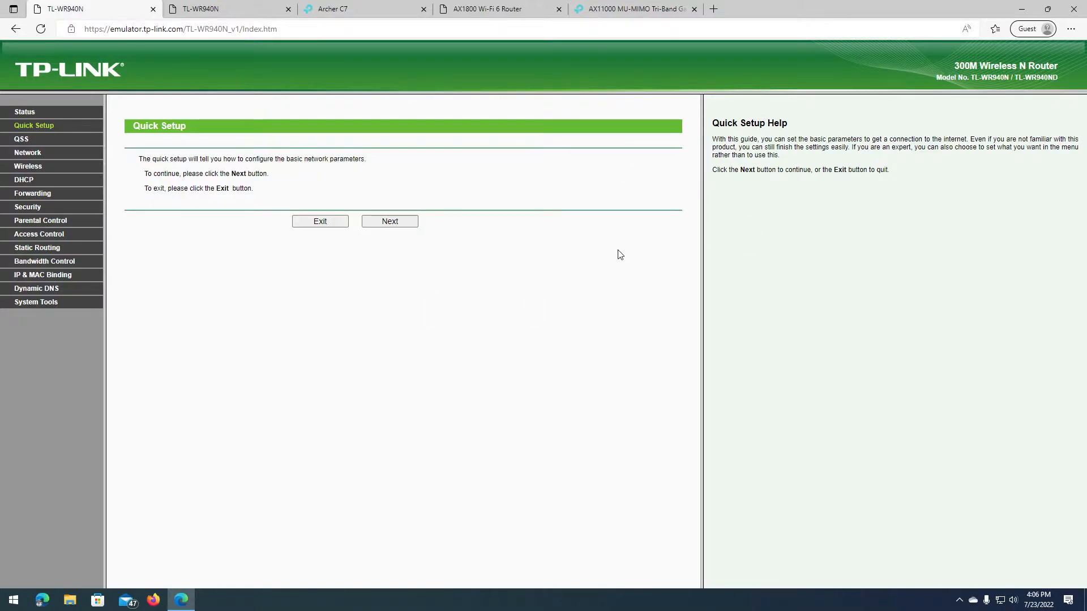
{"action": "left_click", "coordinate": [242, 12]}
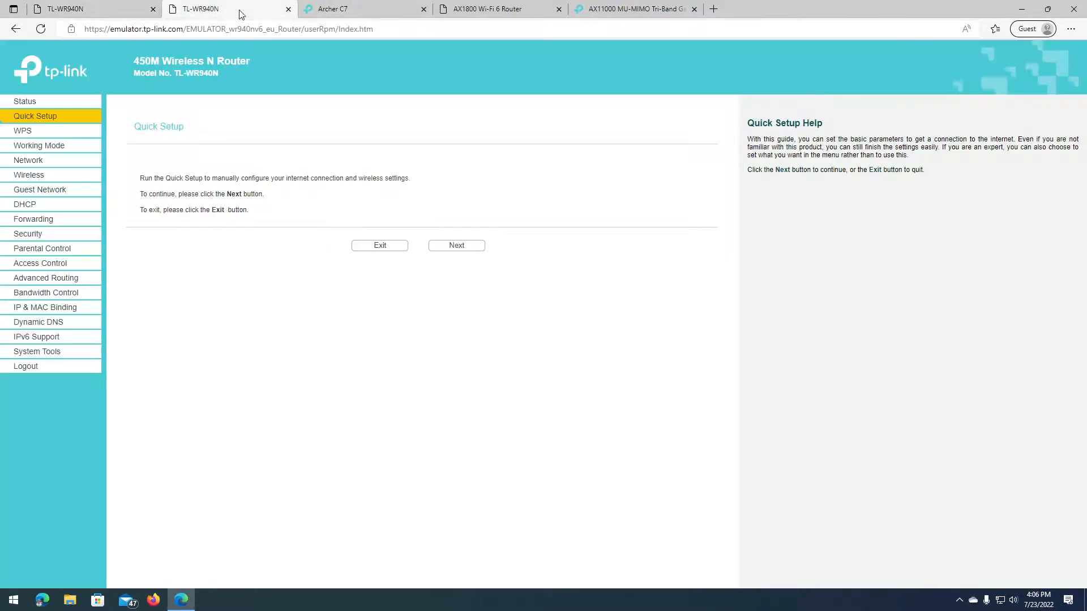
{"action": "left_click", "coordinate": [358, 14]}
{"action": "left_click", "coordinate": [502, 13]}
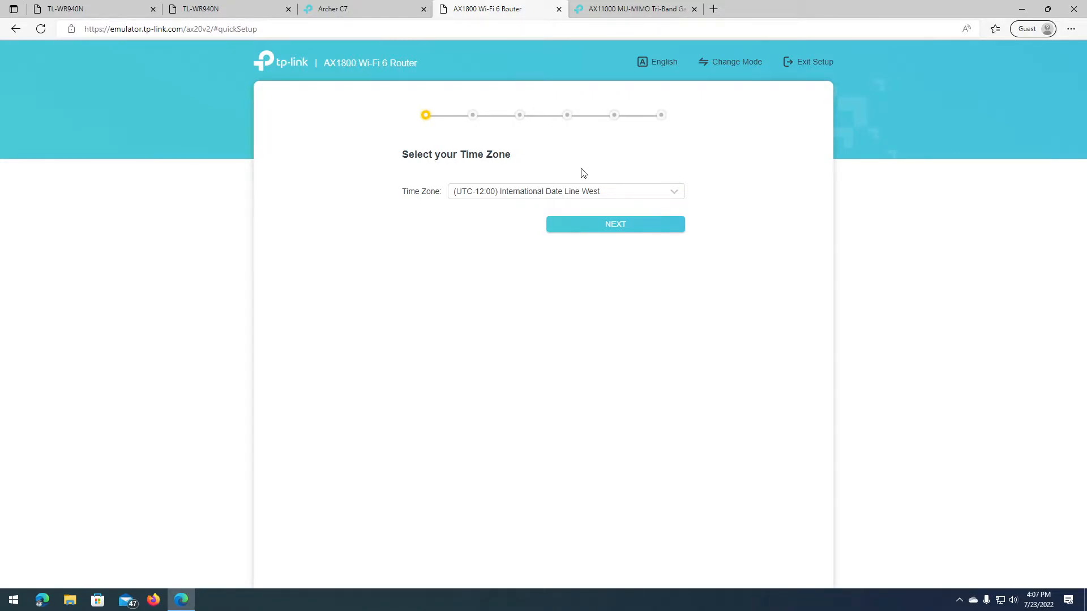
Step: Choose (UTC+08:00) Kuala Lumpur, Singapore as the AX1800 time zone and move to the next step
{"action": "left_click", "coordinate": [553, 191]}
{"action": "scroll", "coordinate": [634, 238], "scroll_direction": "down", "scroll_amount": 2}
{"action": "scroll", "coordinate": [630, 242], "scroll_direction": "down", "scroll_amount": 5}
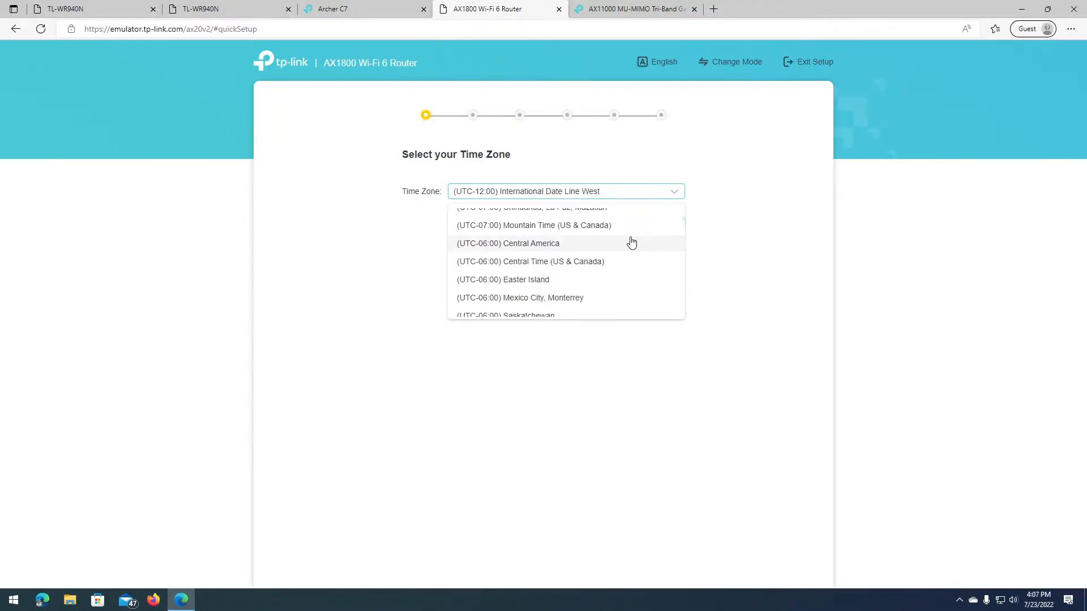
{"action": "scroll", "coordinate": [574, 255], "scroll_direction": "down", "scroll_amount": 8}
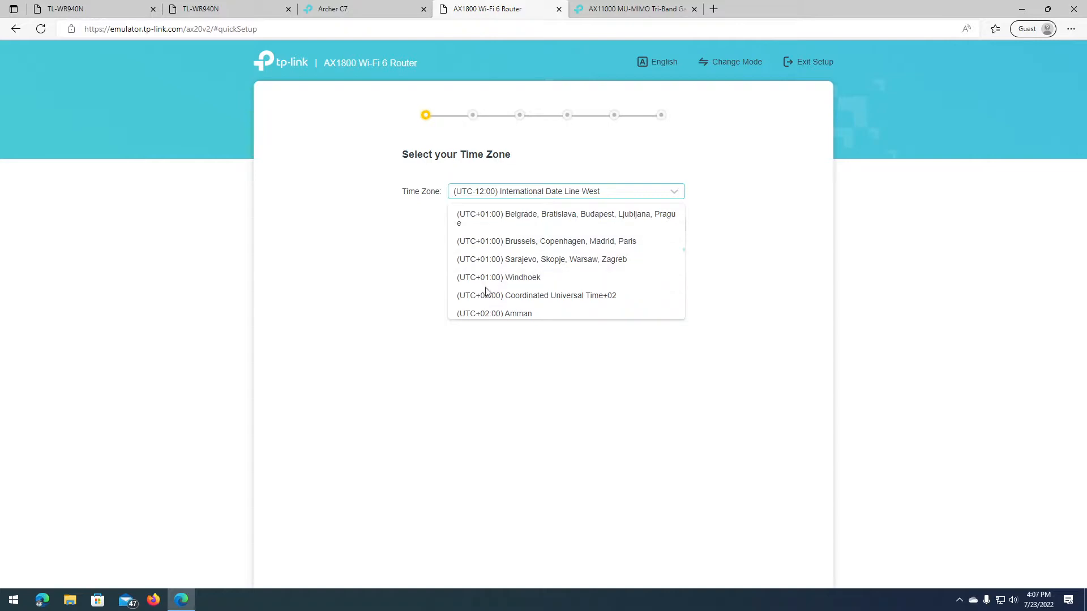
{"action": "scroll", "coordinate": [509, 254], "scroll_direction": "down", "scroll_amount": 5}
{"action": "scroll", "coordinate": [501, 309], "scroll_direction": "down", "scroll_amount": 5}
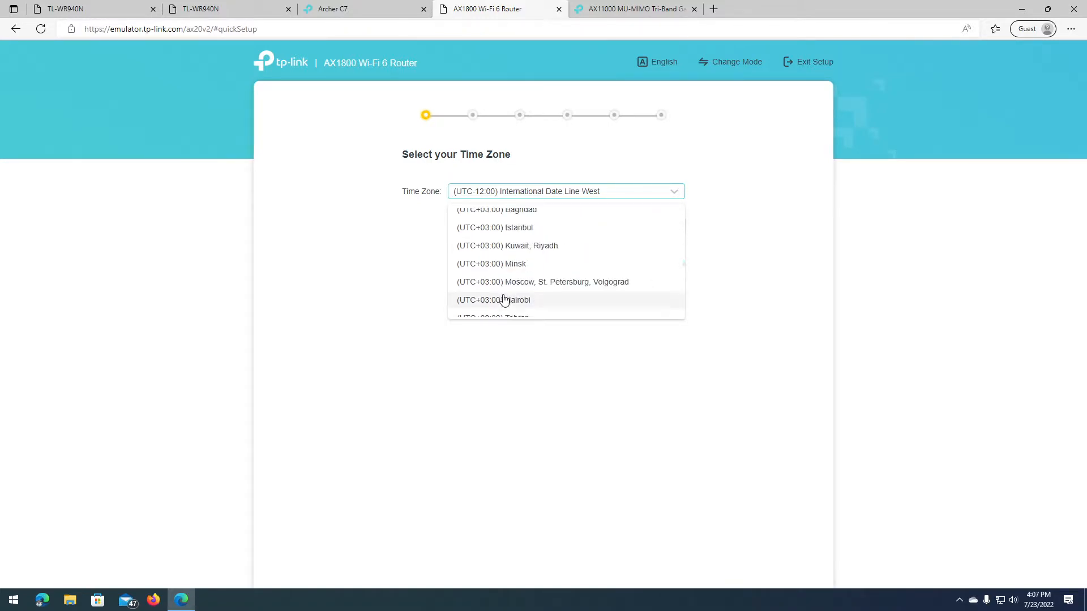
{"action": "scroll", "coordinate": [517, 295], "scroll_direction": "down", "scroll_amount": 6}
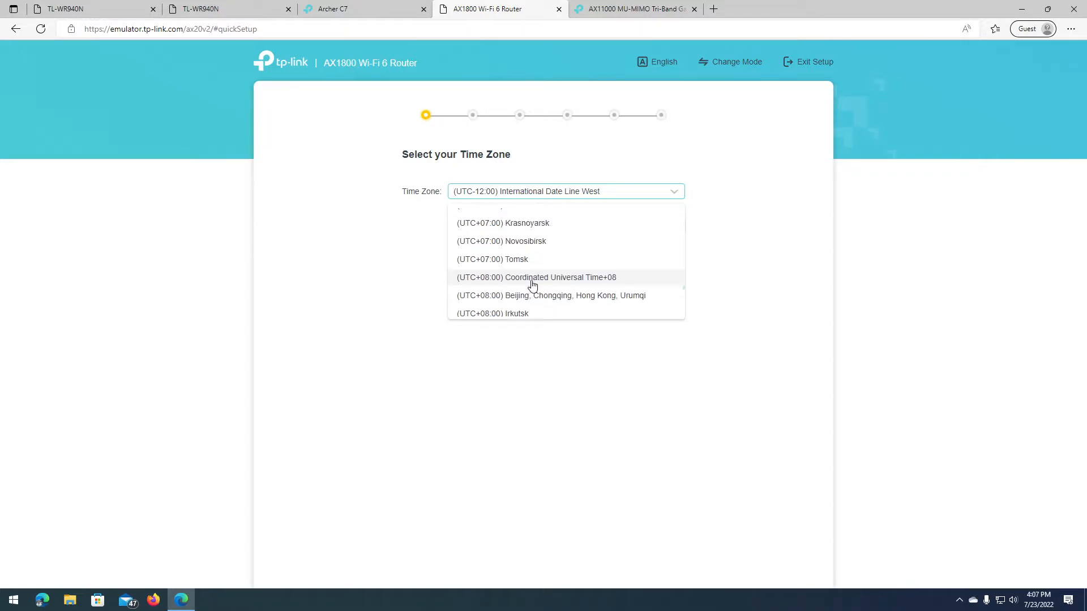
{"action": "scroll", "coordinate": [530, 285], "scroll_direction": "down", "scroll_amount": 1}
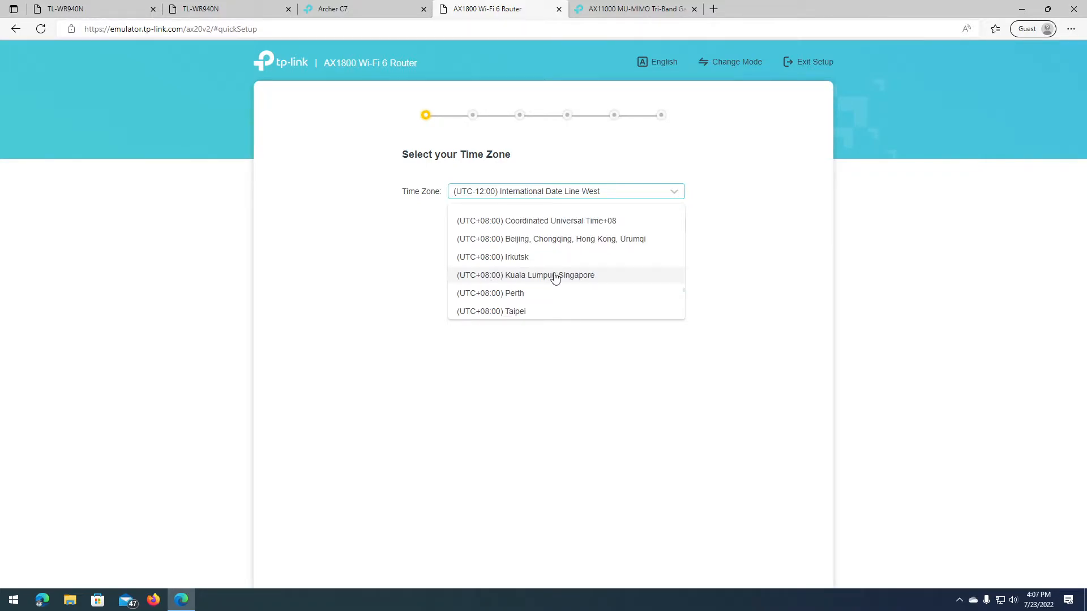
{"action": "left_click", "coordinate": [512, 275]}
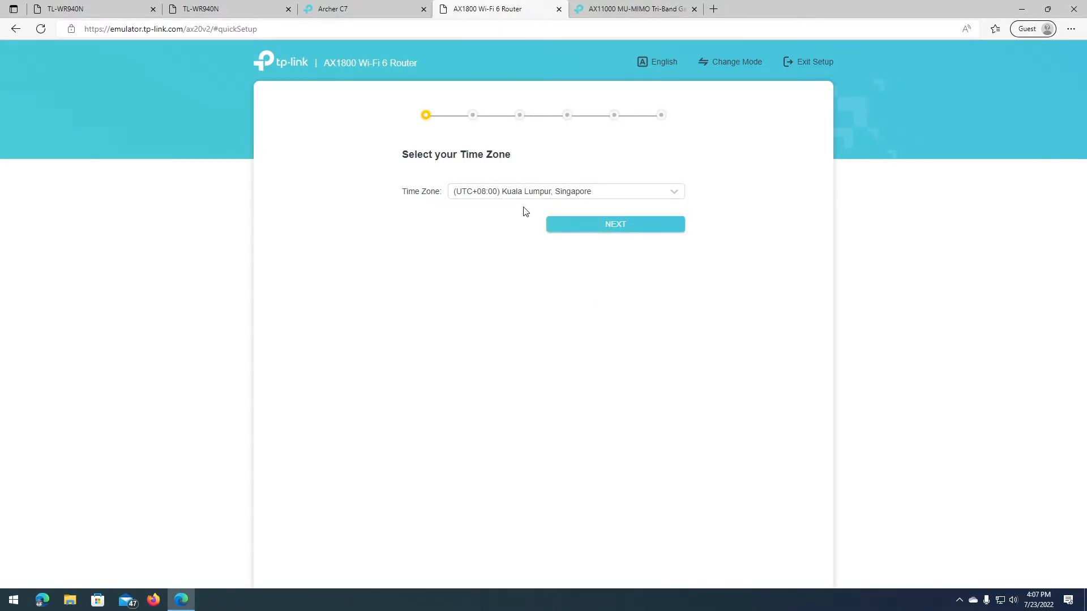
{"action": "left_click", "coordinate": [564, 227]}
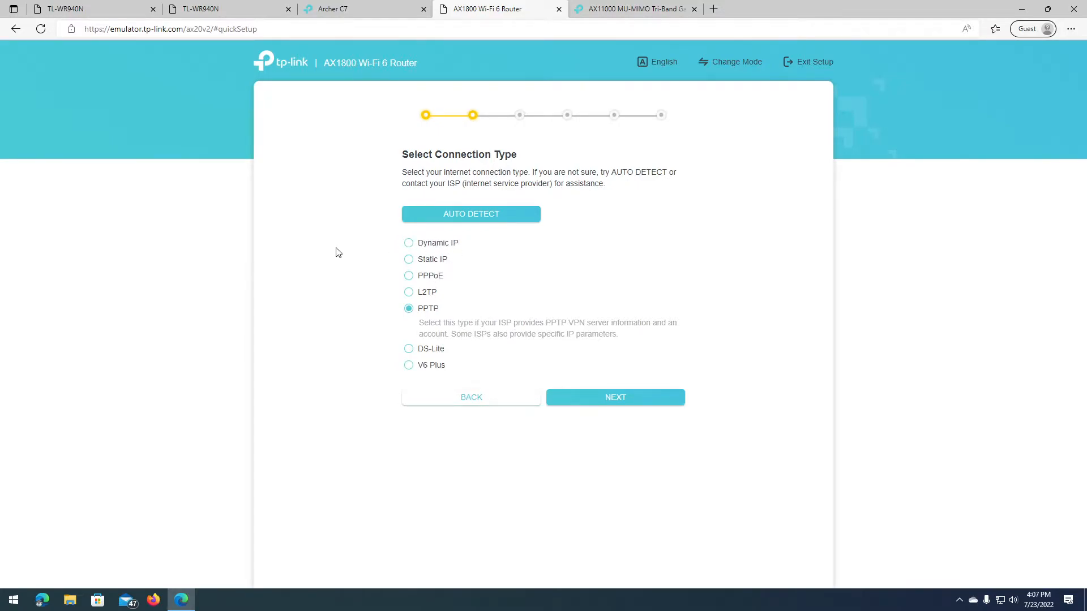
Step: Switch the AX1800 connection type from PPTP to Dynamic IP
{"action": "left_click", "coordinate": [451, 248]}
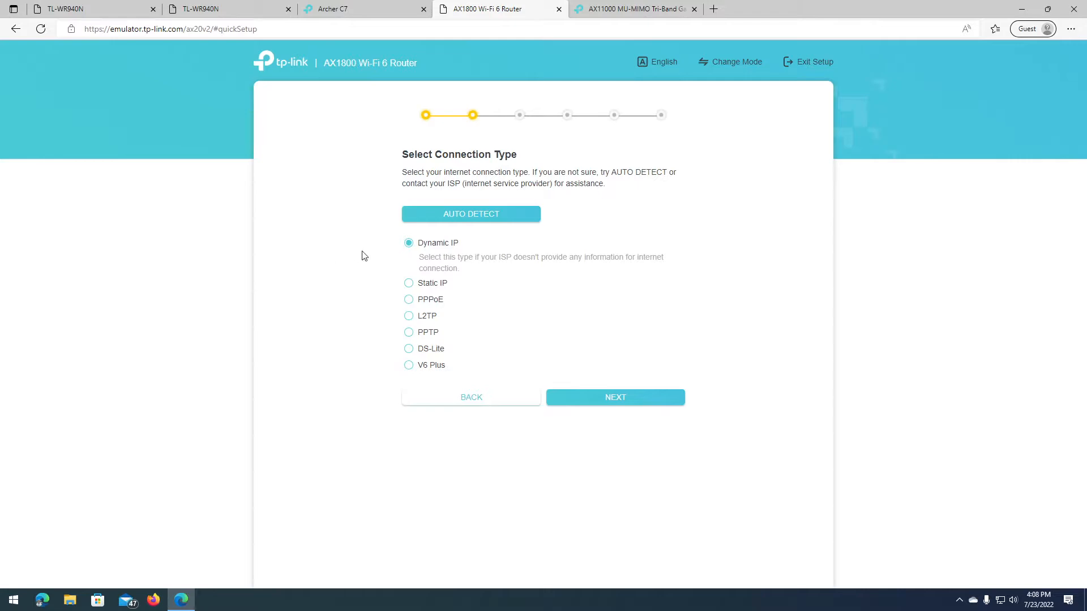
Step: Preview the Static IP, PPPoE, L2TP, PPTP, DS-Lite and V6 Plus descriptions, then continue with Dynamic IP
{"action": "left_click", "coordinate": [434, 288]}
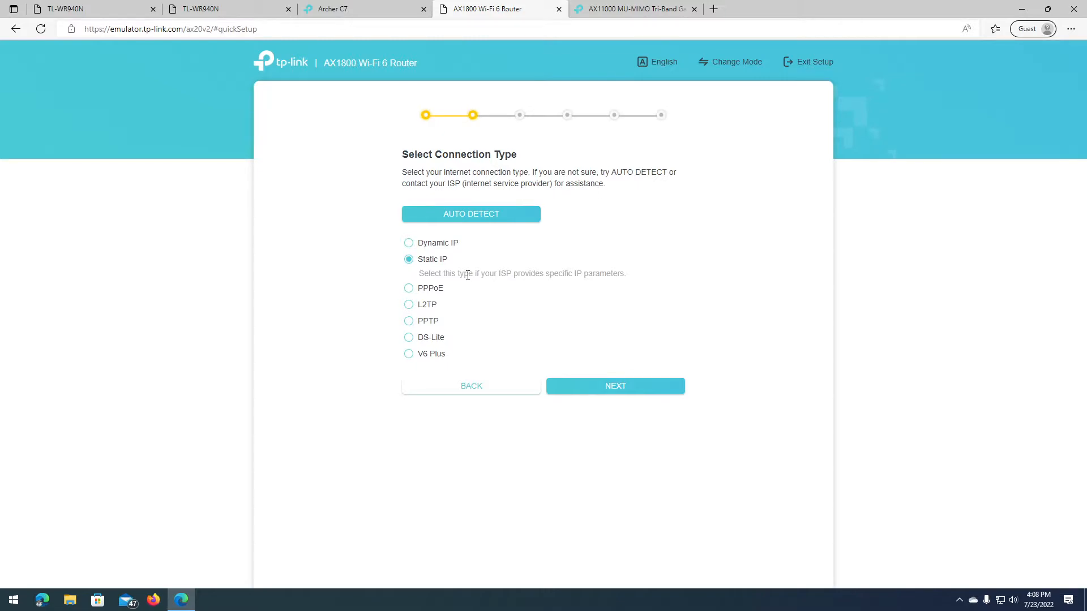
{"action": "left_click", "coordinate": [437, 288]}
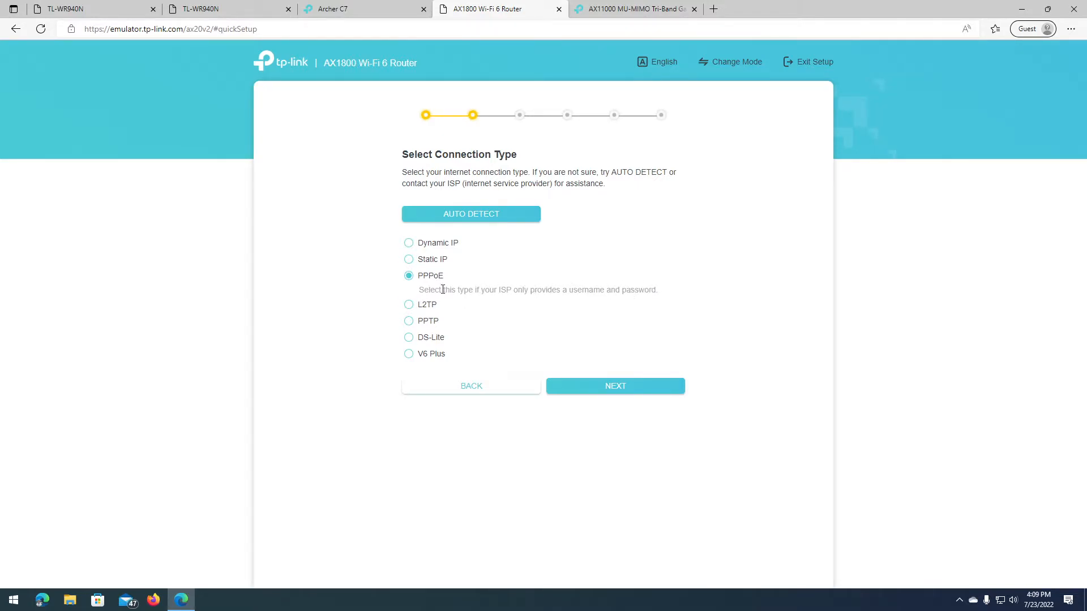
{"action": "left_click", "coordinate": [443, 304]}
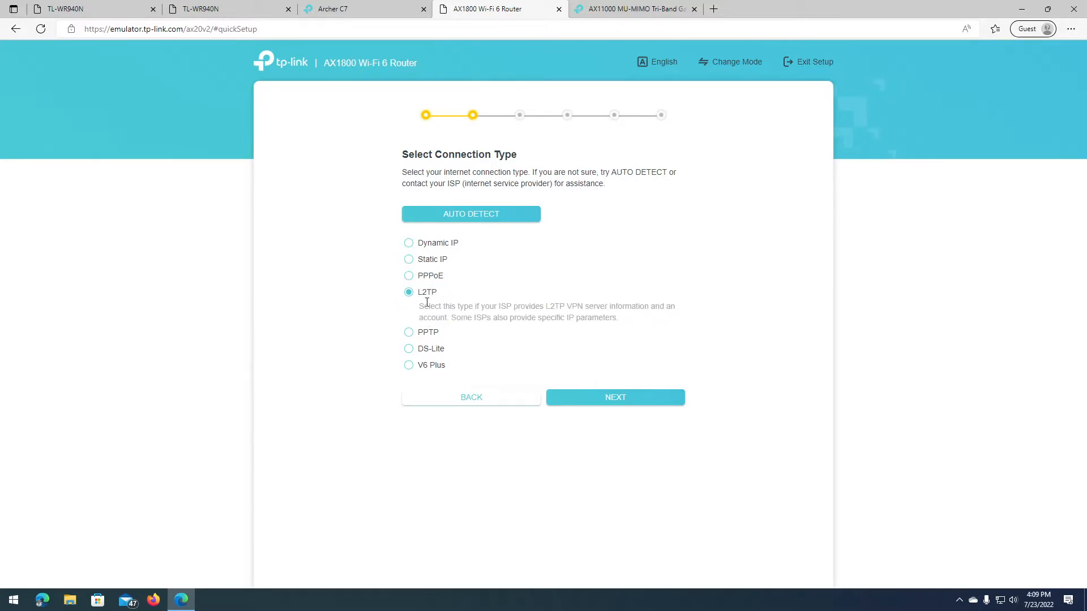
{"action": "left_click", "coordinate": [432, 333]}
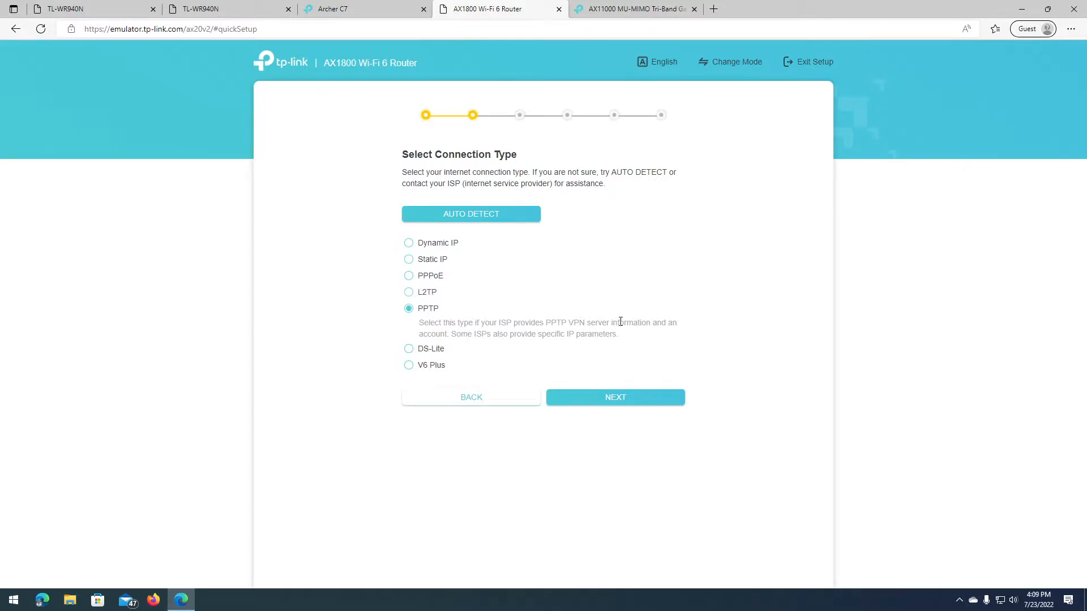
{"action": "left_click", "coordinate": [428, 350]}
{"action": "left_click", "coordinate": [430, 356]}
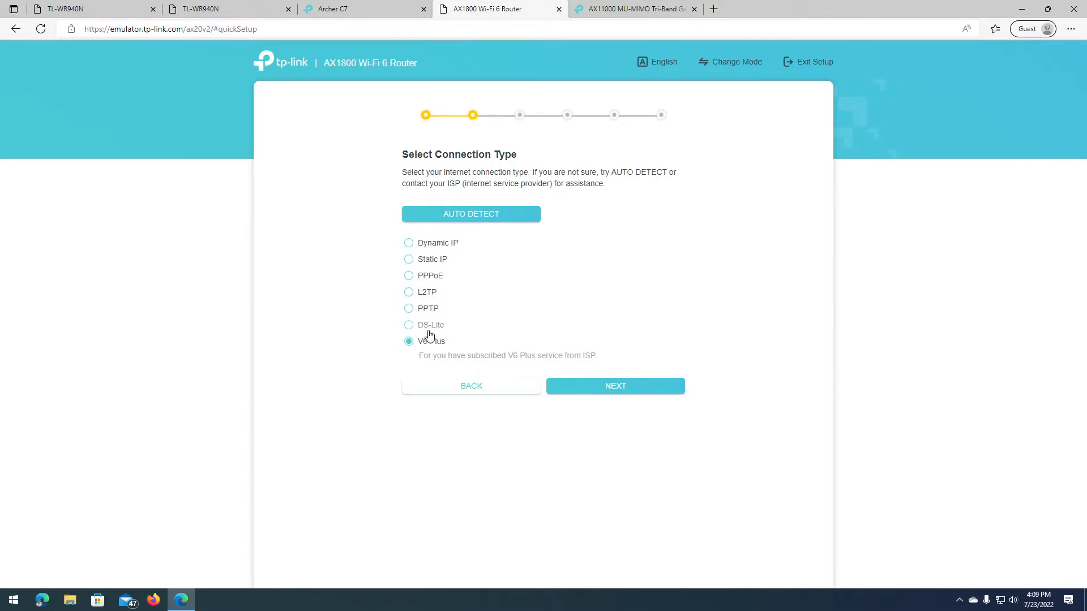
{"action": "left_click", "coordinate": [446, 244]}
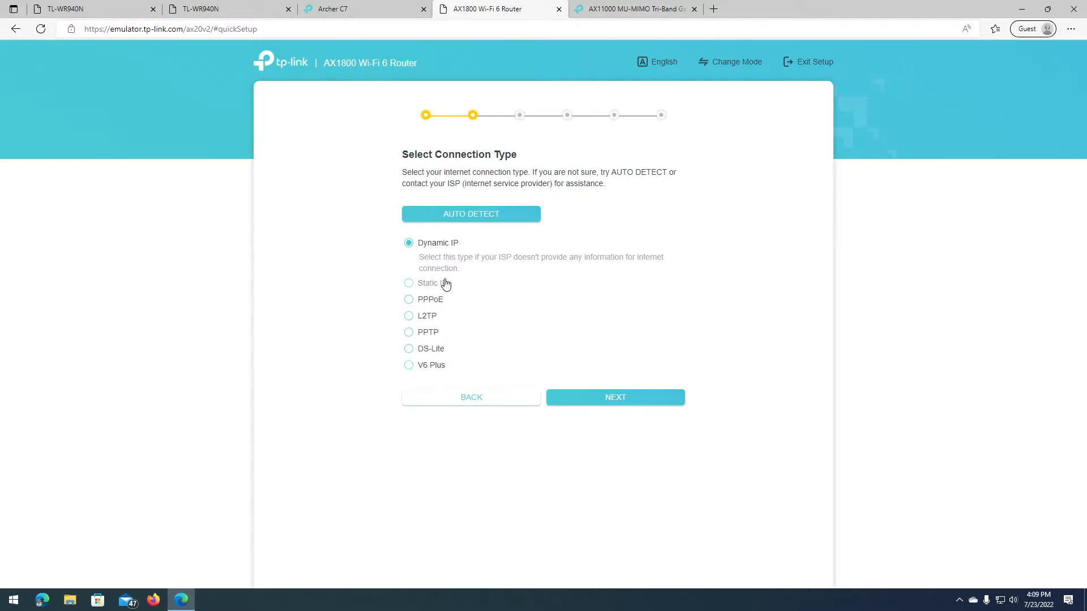
{"action": "left_click", "coordinate": [626, 405]}
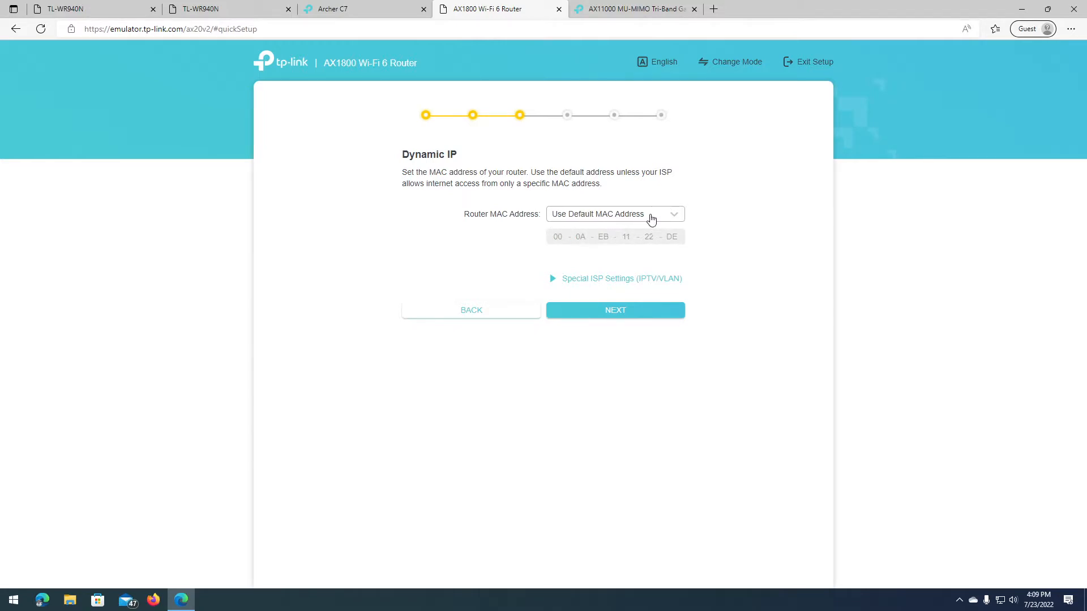
{"action": "left_click", "coordinate": [612, 220]}
{"action": "left_click", "coordinate": [615, 259]}
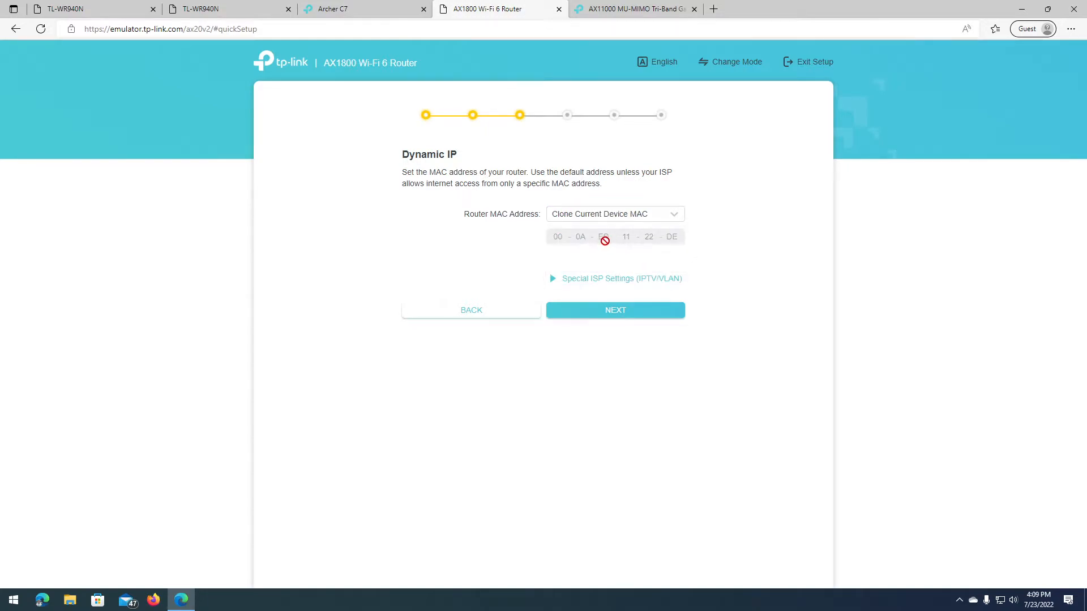
{"action": "left_click", "coordinate": [652, 216]}
{"action": "left_click", "coordinate": [618, 274]}
{"action": "left_click", "coordinate": [631, 257]}
{"action": "left_click", "coordinate": [618, 218]}
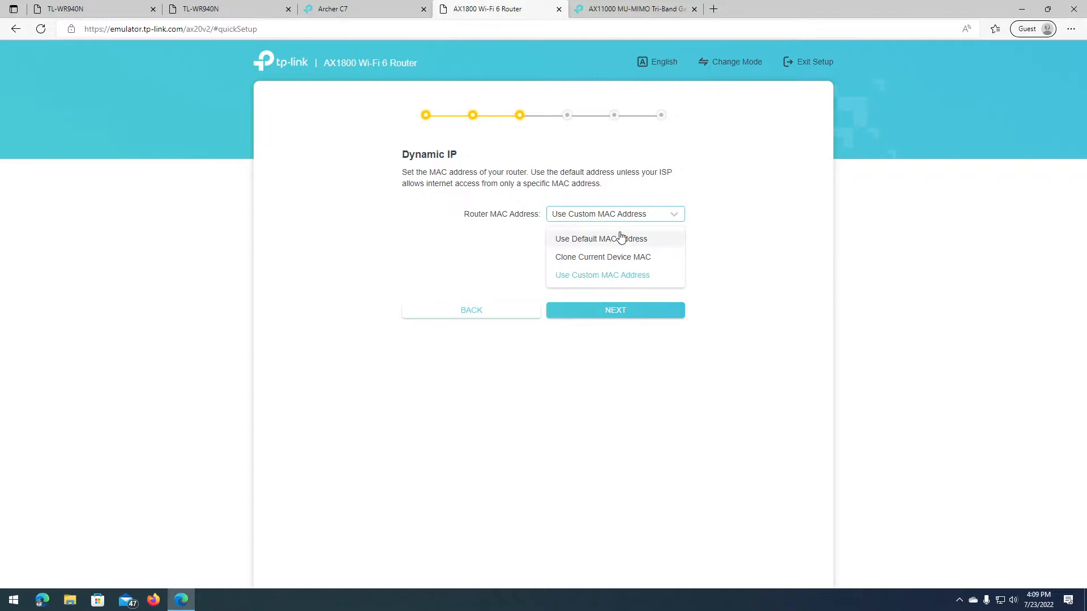
{"action": "left_click", "coordinate": [621, 238]}
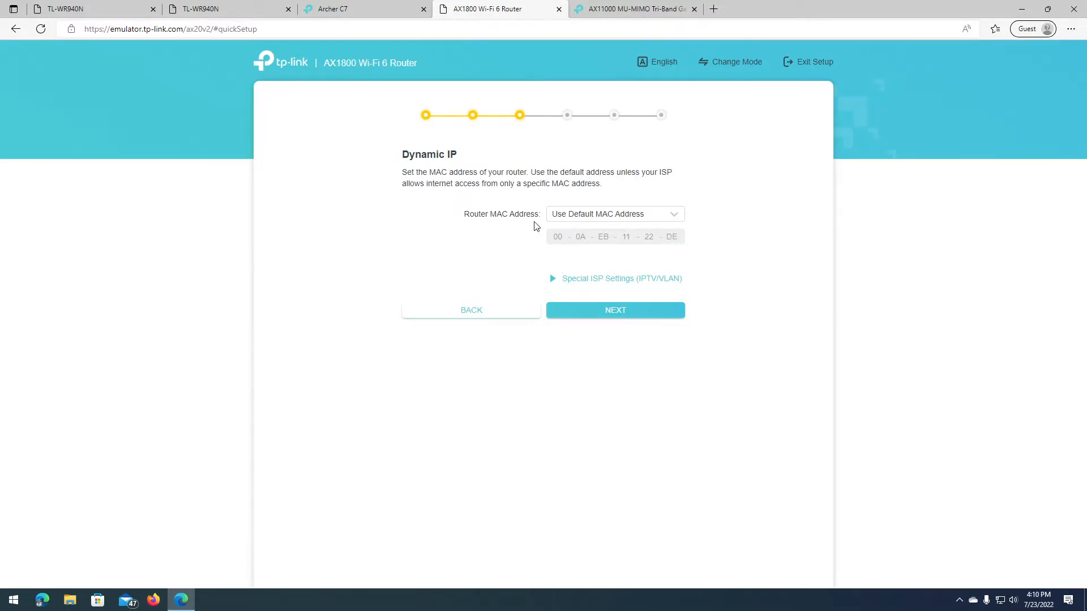
{"action": "left_click", "coordinate": [597, 215]}
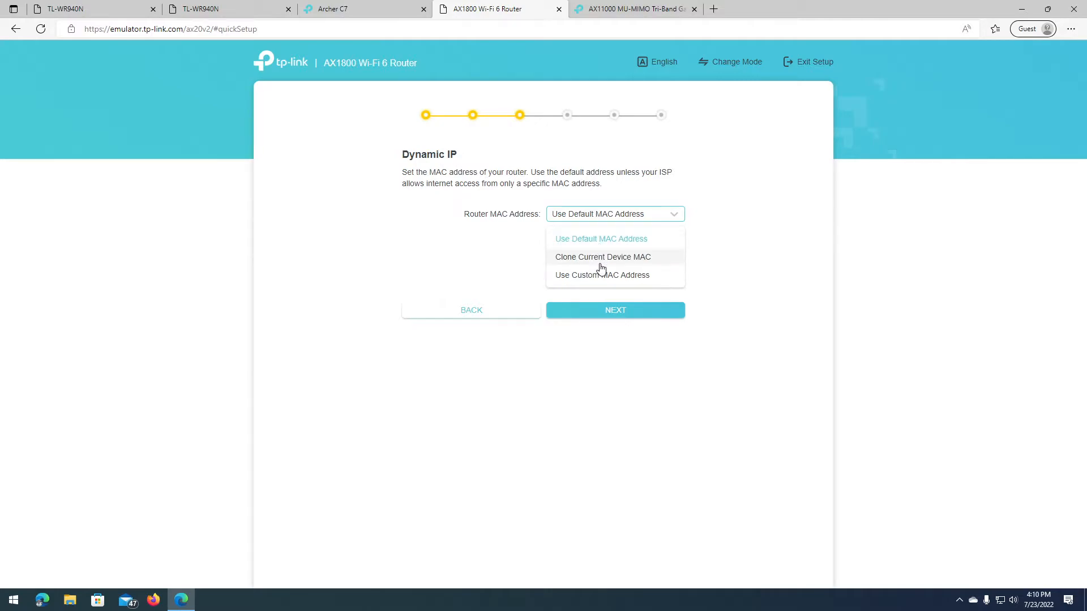
{"action": "left_click", "coordinate": [662, 265]}
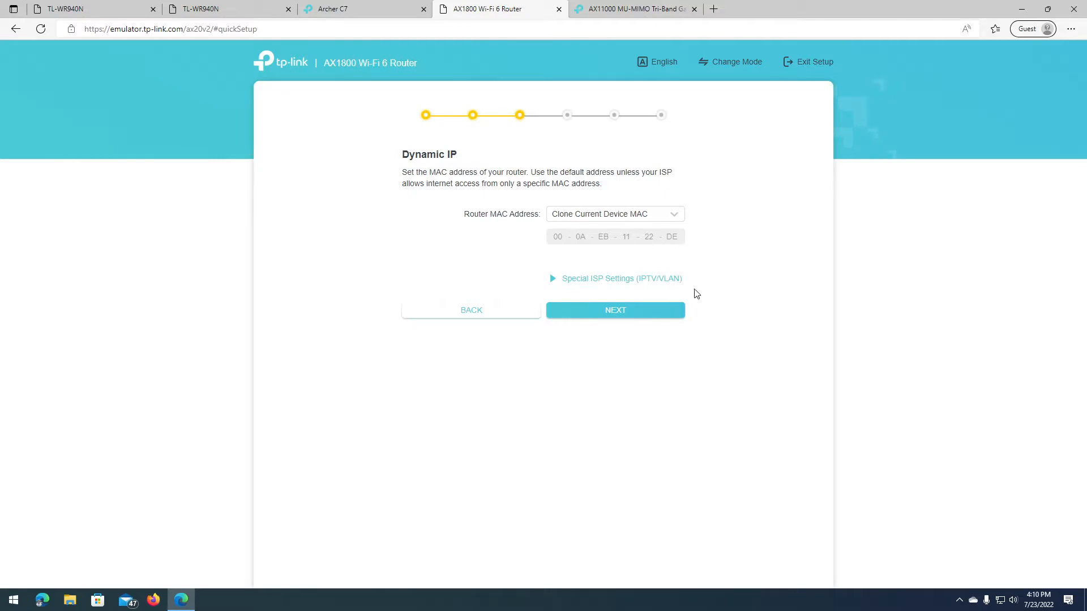
{"action": "left_click", "coordinate": [627, 214]}
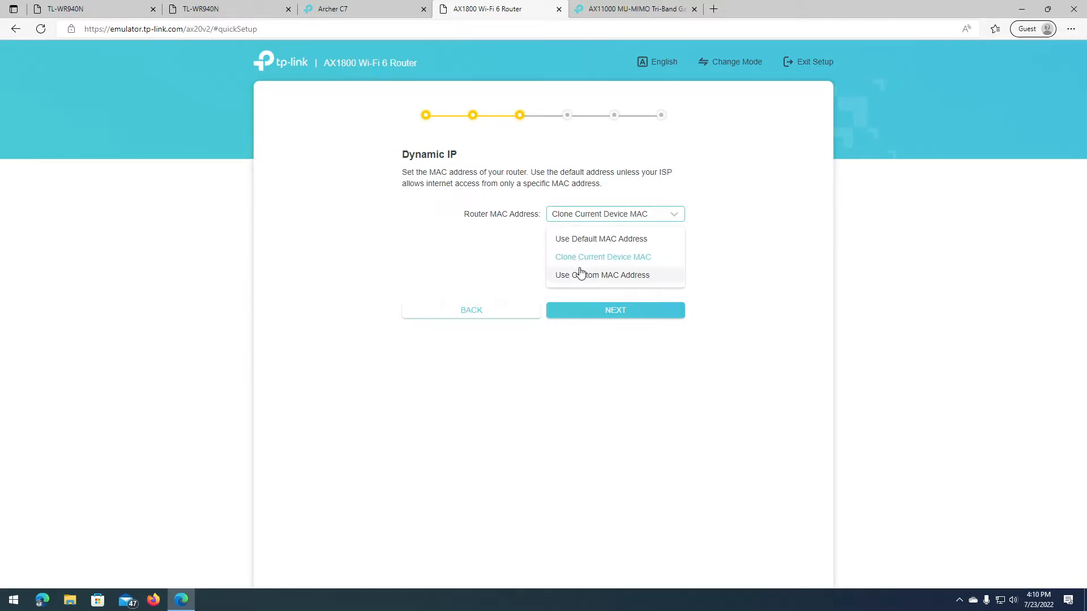
{"action": "left_click", "coordinate": [582, 275]}
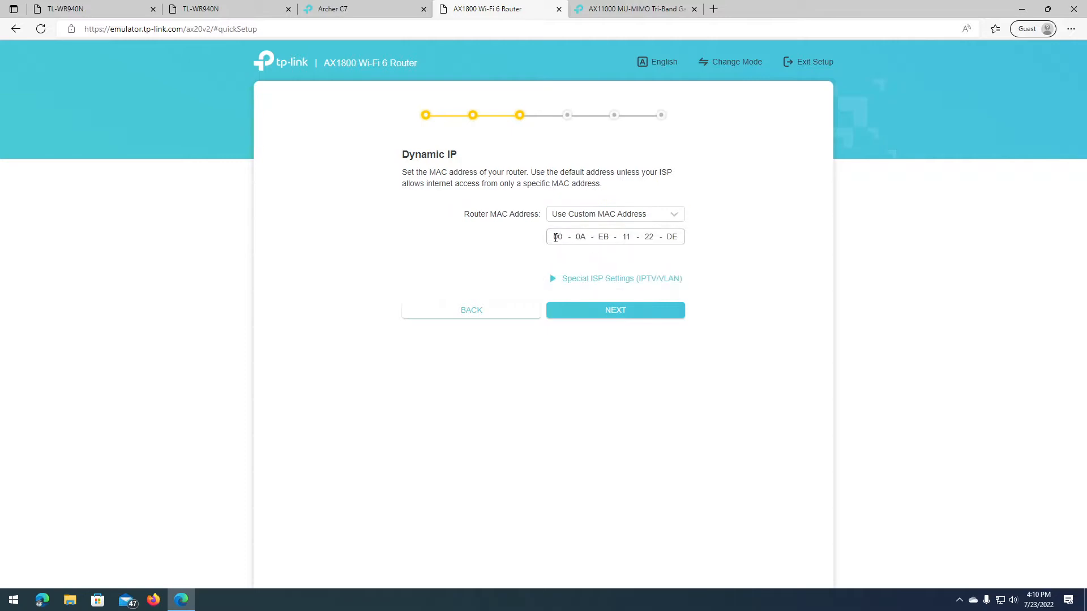
{"action": "type", "text": "AA - BB"}
{"action": "left_click", "coordinate": [651, 215]}
{"action": "left_click", "coordinate": [620, 240]}
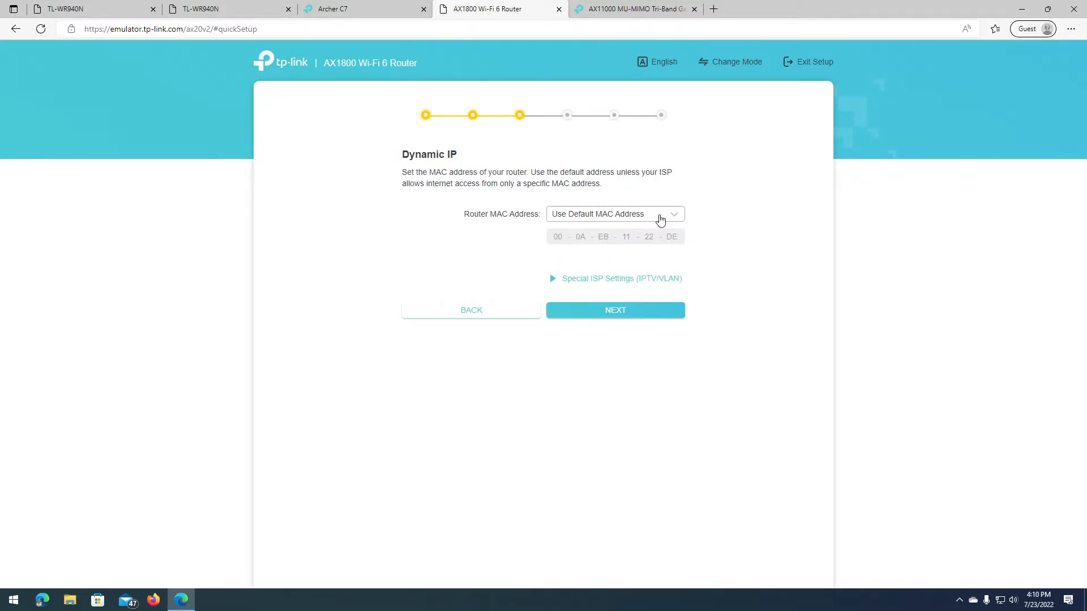
Step: Expand Special ISP Settings (IPTV/VLAN) and set the ISP profile to None
{"action": "left_click", "coordinate": [578, 283]}
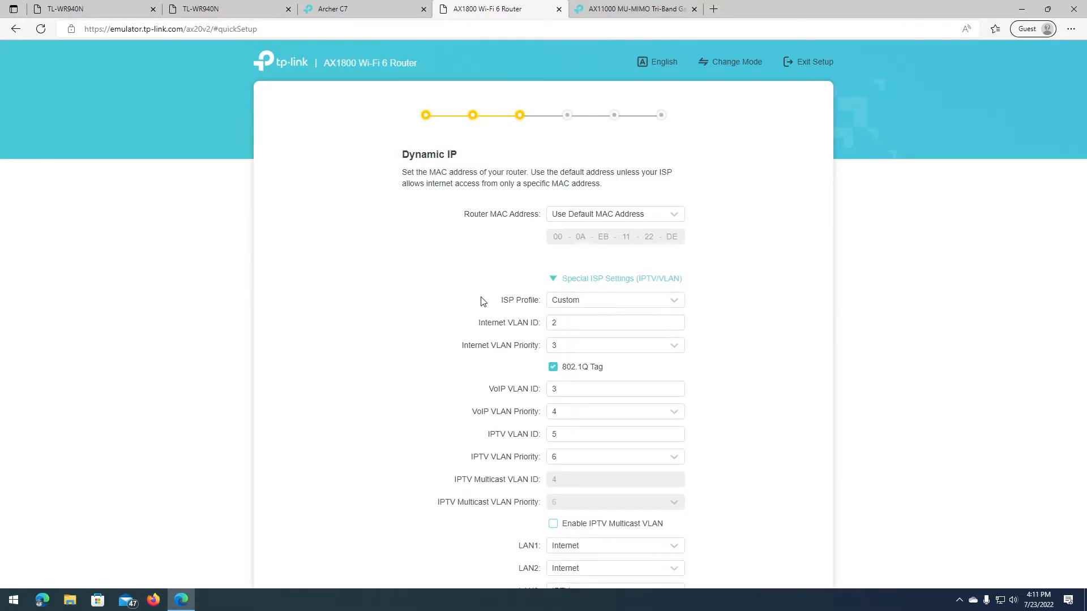
{"action": "scroll", "coordinate": [483, 301], "scroll_direction": "down", "scroll_amount": 2}
{"action": "scroll", "coordinate": [482, 301], "scroll_direction": "up", "scroll_amount": 1}
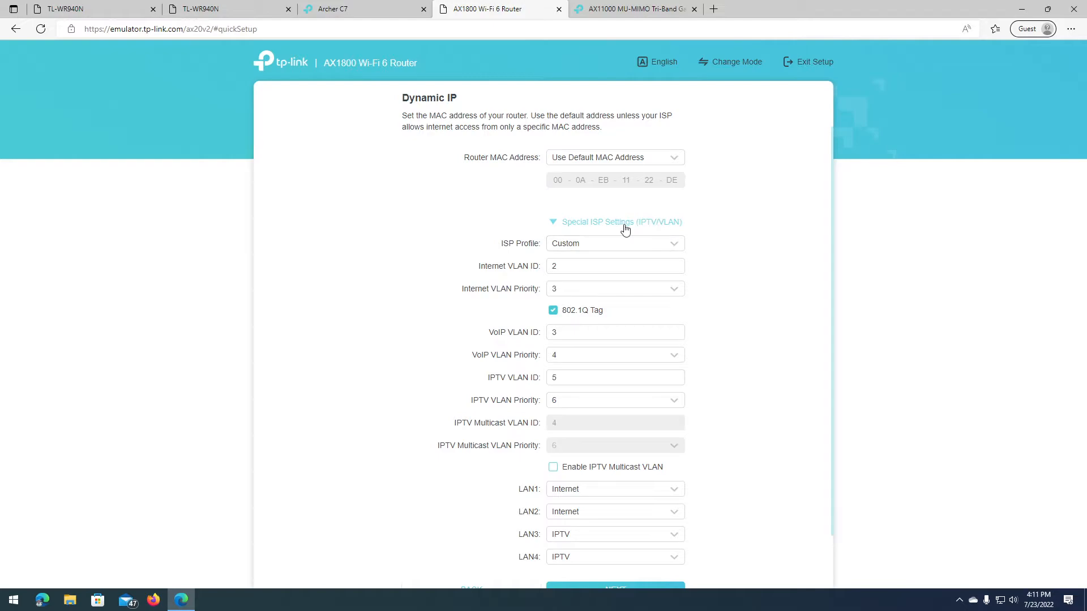
{"action": "left_click", "coordinate": [625, 249]}
{"action": "scroll", "coordinate": [640, 311], "scroll_direction": "up", "scroll_amount": 5}
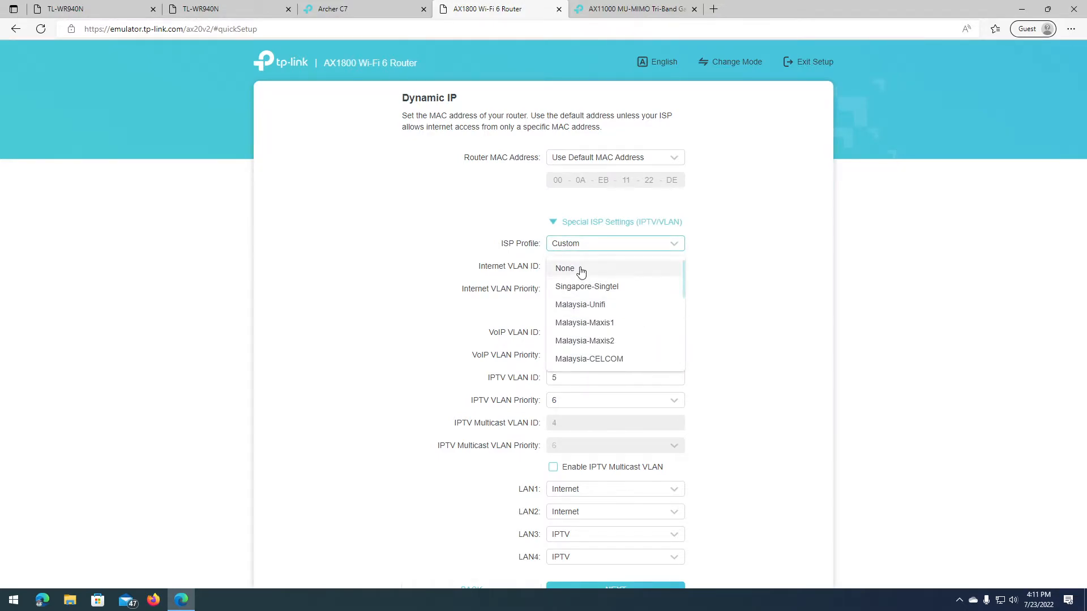
{"action": "left_click", "coordinate": [610, 263]}
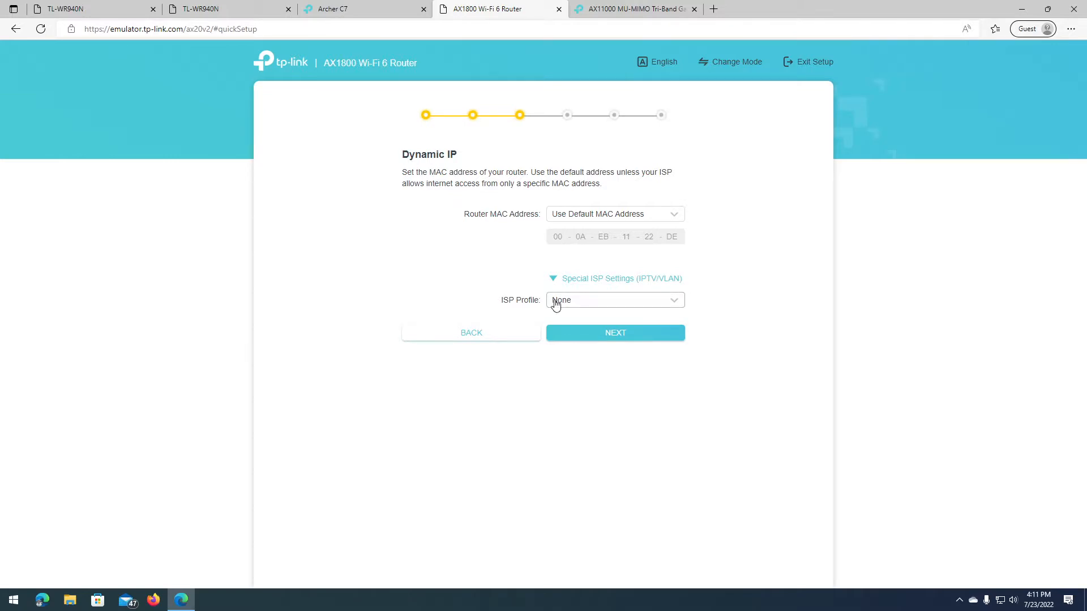
Step: Change the ISP profile to Custom
{"action": "left_click", "coordinate": [599, 304]}
{"action": "scroll", "coordinate": [633, 334], "scroll_direction": "down", "scroll_amount": 2}
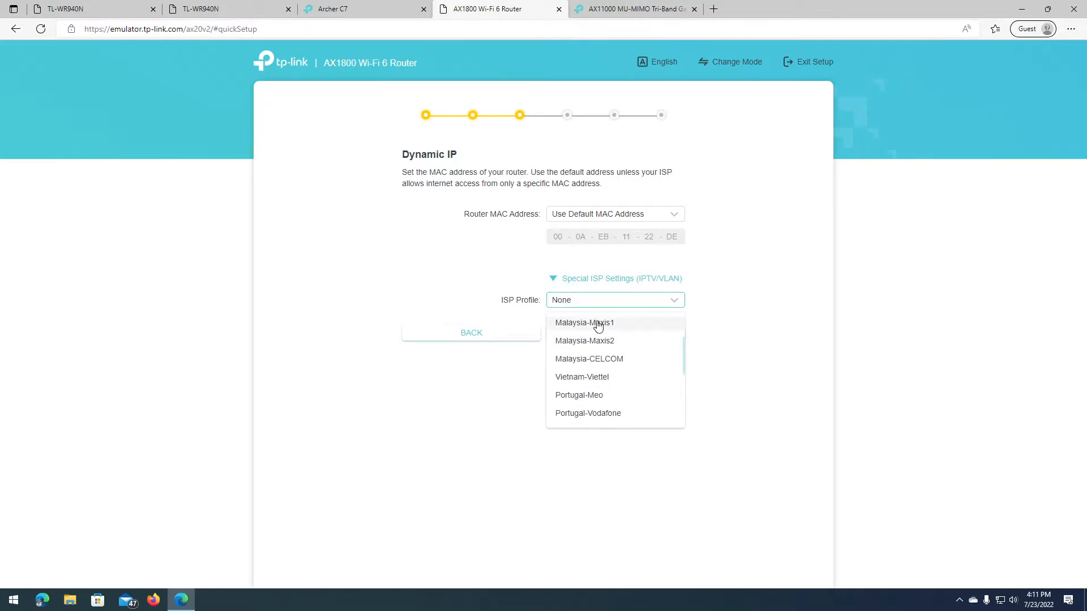
{"action": "scroll", "coordinate": [623, 329], "scroll_direction": "up", "scroll_amount": 2}
{"action": "mouse_move", "coordinate": [681, 331]}
{"action": "left_mouse_down"}
{"action": "mouse_move", "coordinate": [681, 403]}
{"action": "mouse_move", "coordinate": [685, 339]}
{"action": "left_mouse_up"}
{"action": "scroll", "coordinate": [583, 396], "scroll_direction": "down", "scroll_amount": 5}
{"action": "left_click", "coordinate": [555, 416]}
{"action": "scroll", "coordinate": [566, 430], "scroll_direction": "down", "scroll_amount": 2}
{"action": "scroll", "coordinate": [558, 461], "scroll_direction": "up", "scroll_amount": 1}
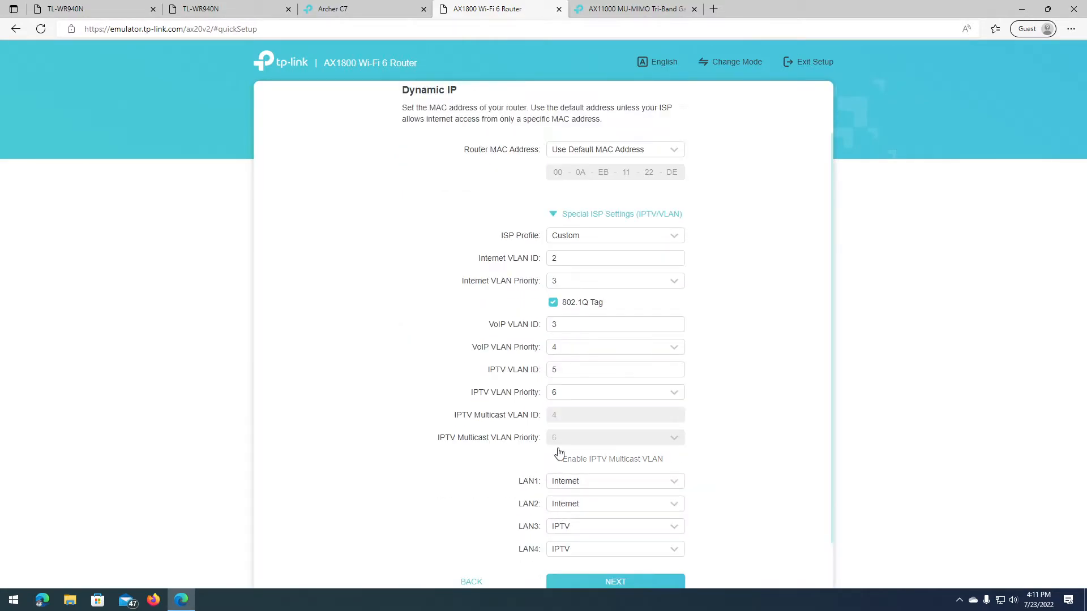
{"action": "scroll", "coordinate": [509, 435], "scroll_direction": "down", "scroll_amount": 1}
{"action": "scroll", "coordinate": [480, 449], "scroll_direction": "up", "scroll_amount": 3}
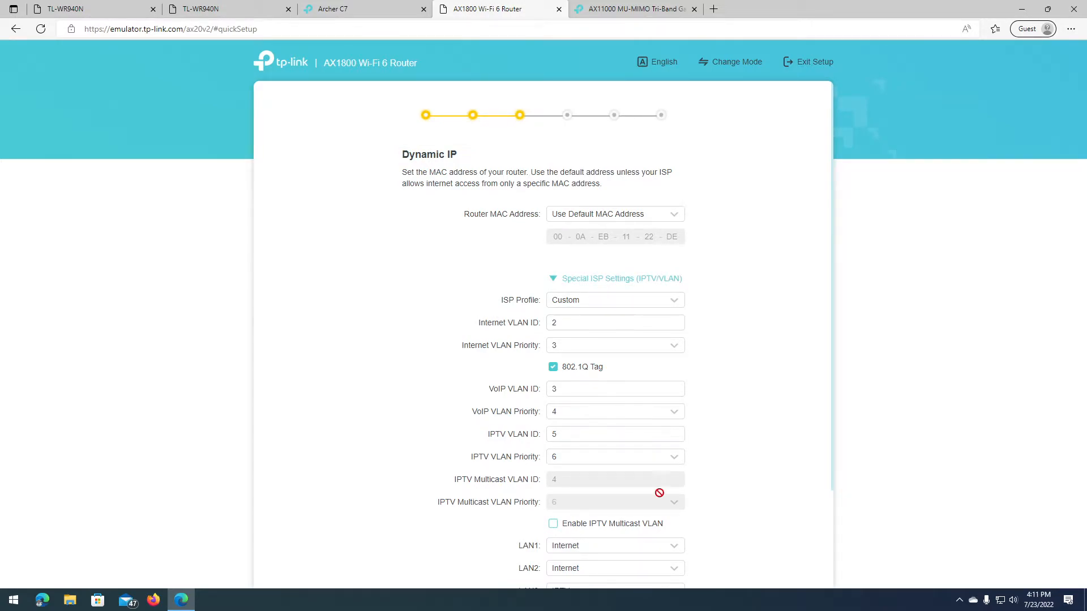
Step: Return the ISP profile to None and collapse the IPTV/VLAN section
{"action": "left_click", "coordinate": [637, 304]}
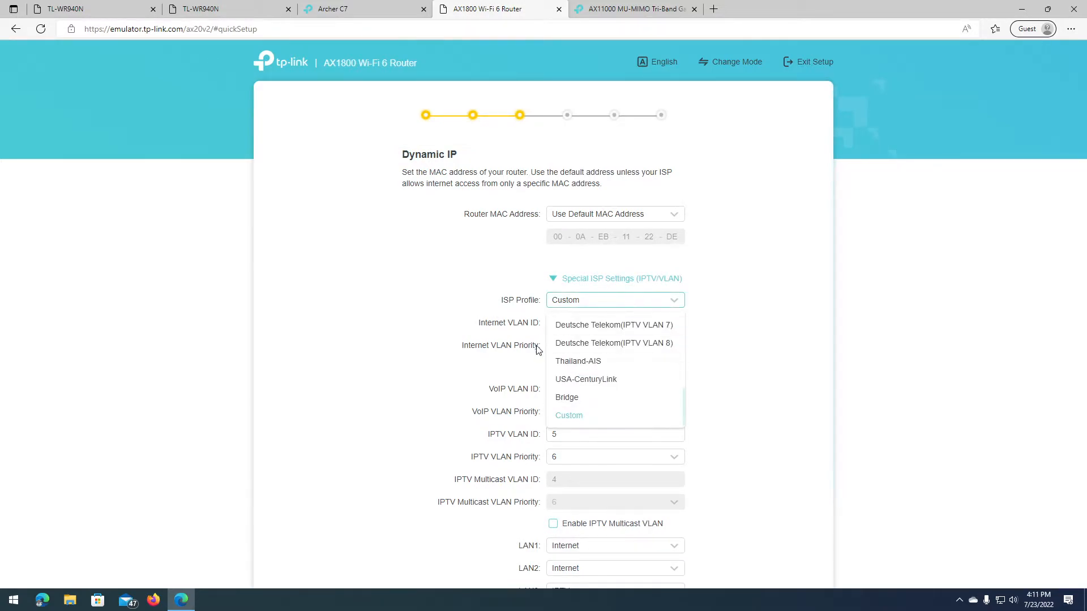
{"action": "left_click_drag", "start_coordinate": [683, 410], "coordinate": [683, 334]}
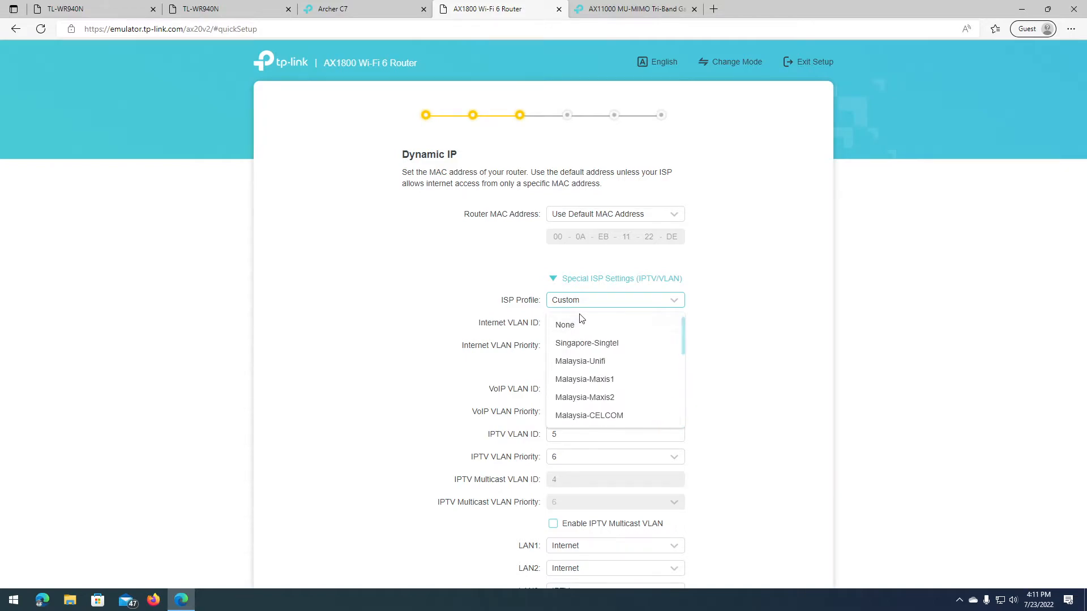
{"action": "left_click", "coordinate": [563, 326]}
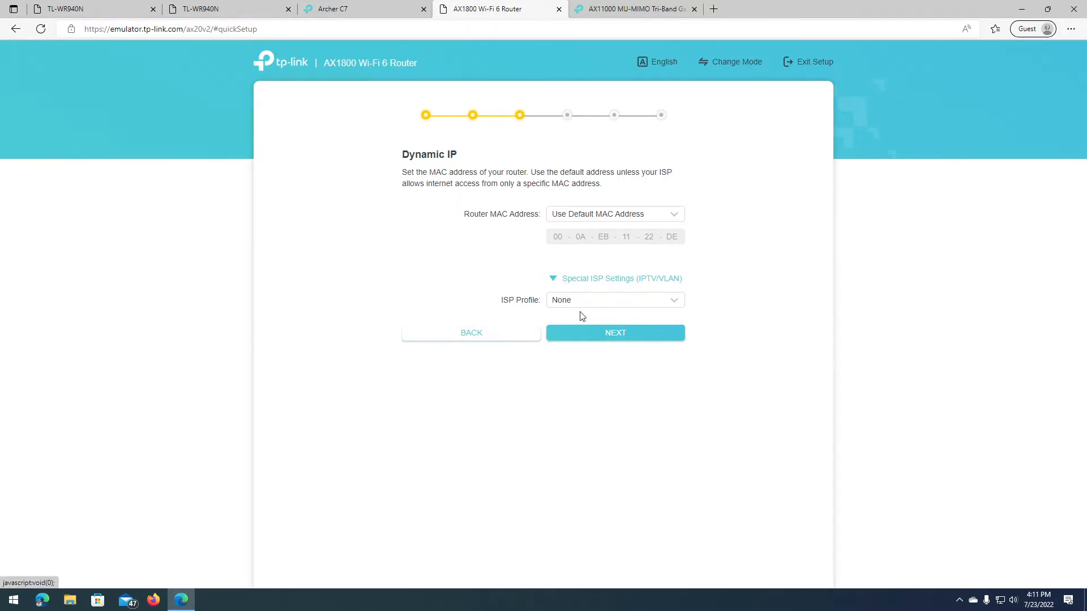
{"action": "left_click", "coordinate": [616, 301]}
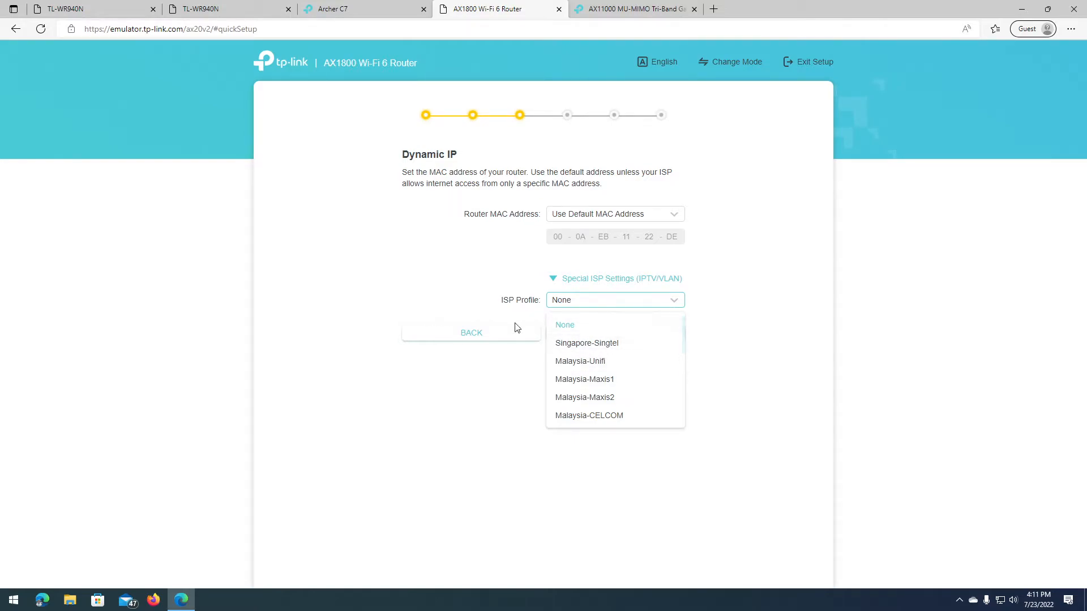
{"action": "left_click", "coordinate": [604, 306]}
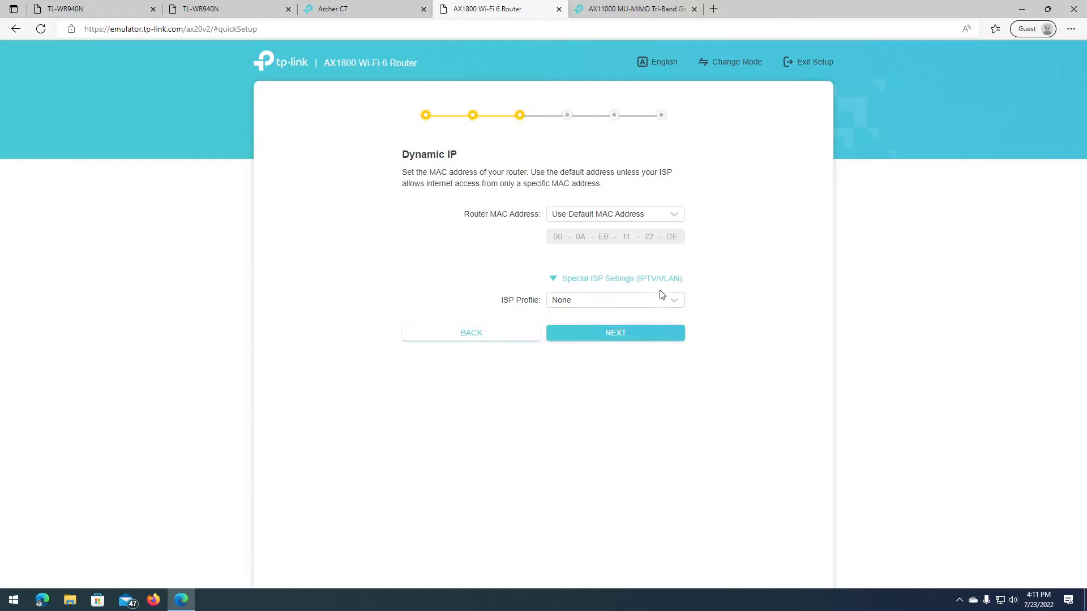
{"action": "left_click", "coordinate": [553, 282]}
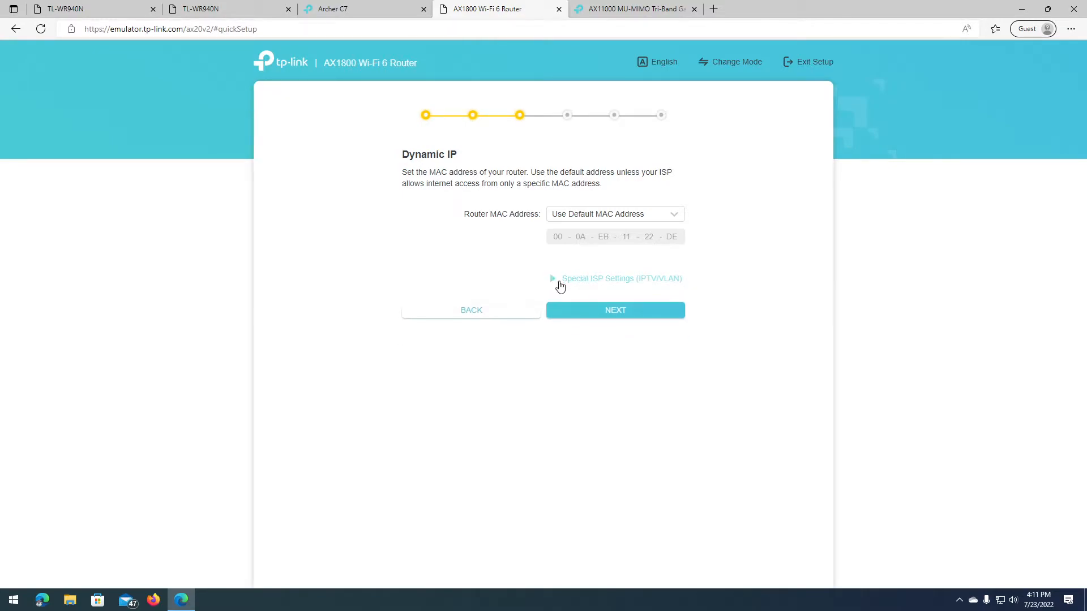
Step: Advance to the wireless settings and rename the network to 'Tech Support by RD'
{"action": "left_click", "coordinate": [580, 318]}
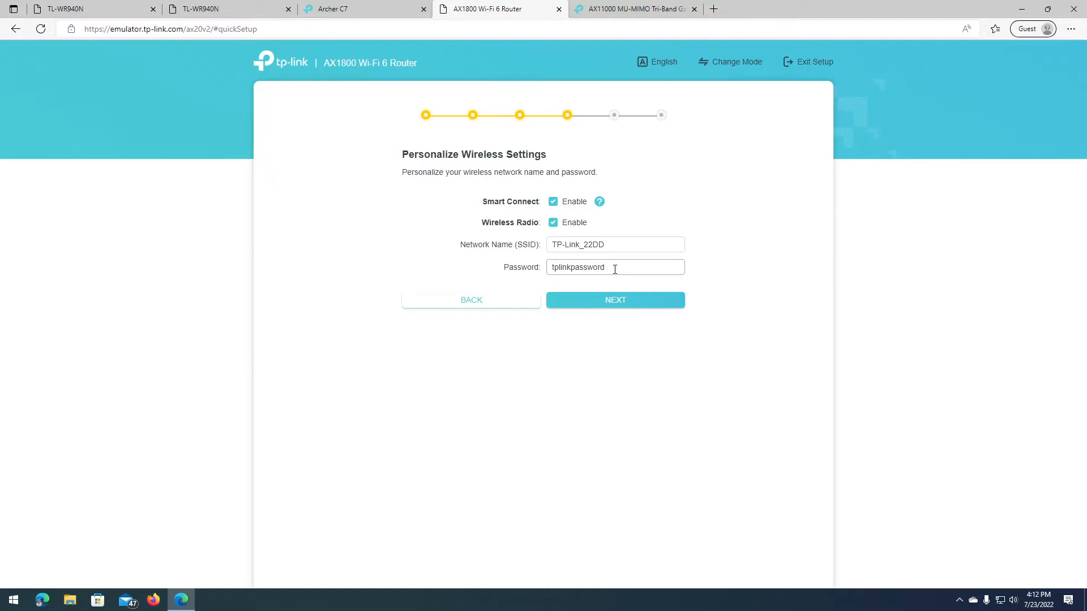
{"action": "left_click_drag", "start_coordinate": [628, 245], "coordinate": [553, 262]}
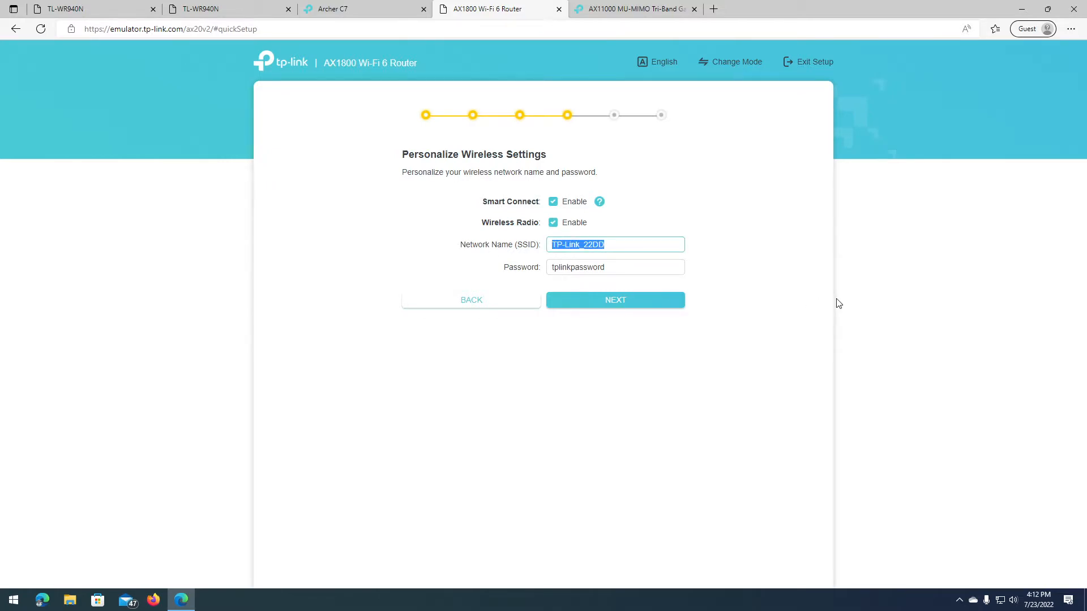
{"action": "type", "text": "Tech Support by RD"}
Step: Replace the default Wi-Fi password with a new custom password
{"action": "left_click", "coordinate": [623, 271]}
{"action": "left_click_drag", "start_coordinate": [623, 271], "coordinate": [486, 269]}
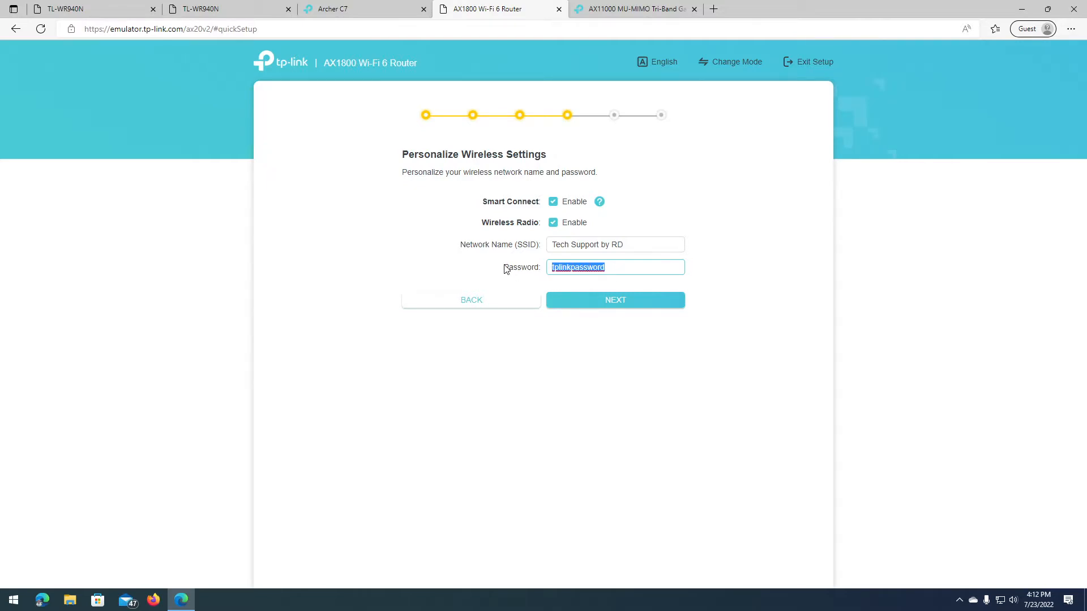
{"action": "type", "text": "12345678"}
{"action": "left_click_drag", "start_coordinate": [657, 270], "coordinate": [529, 257]}
{"action": "type", "text": "Password-123"}
{"action": "left_click", "coordinate": [627, 248]}
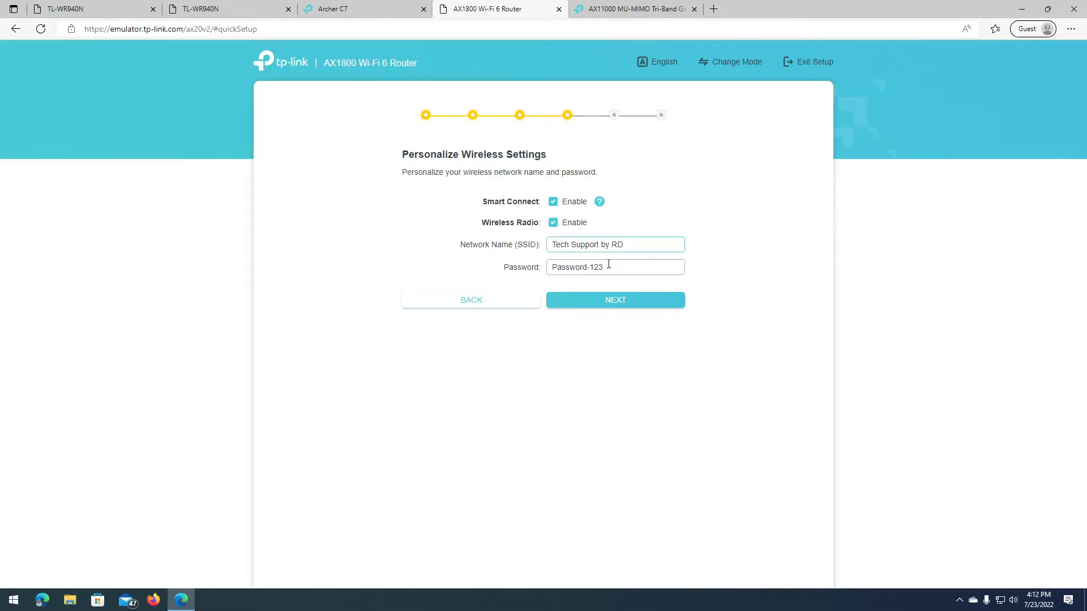
{"action": "left_click", "coordinate": [564, 204]}
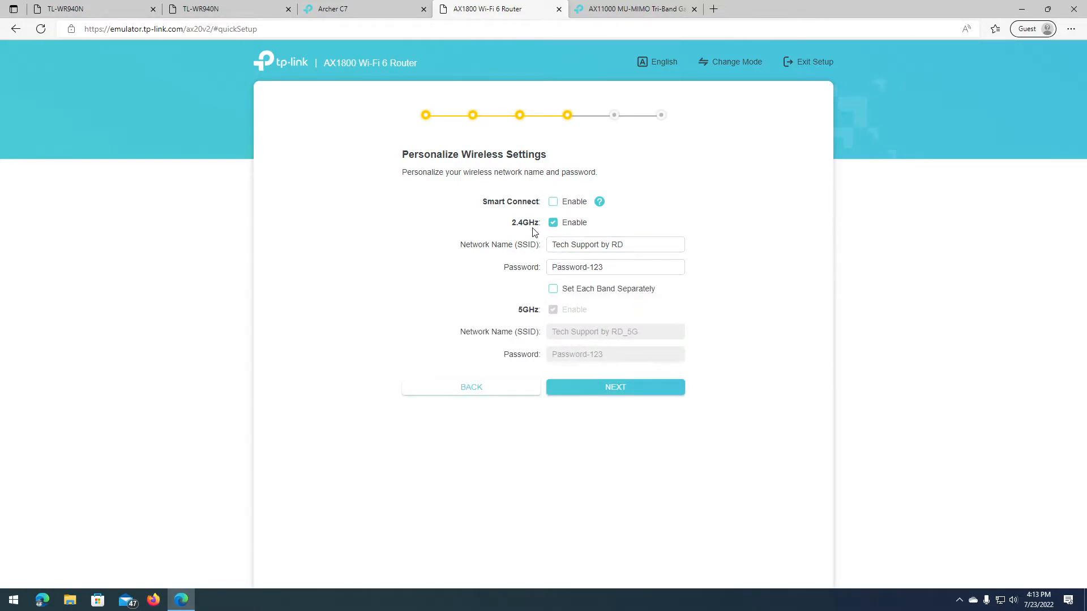
{"action": "left_click_drag", "start_coordinate": [512, 225], "coordinate": [539, 224]}
{"action": "left_click_drag", "start_coordinate": [519, 310], "coordinate": [542, 313]}
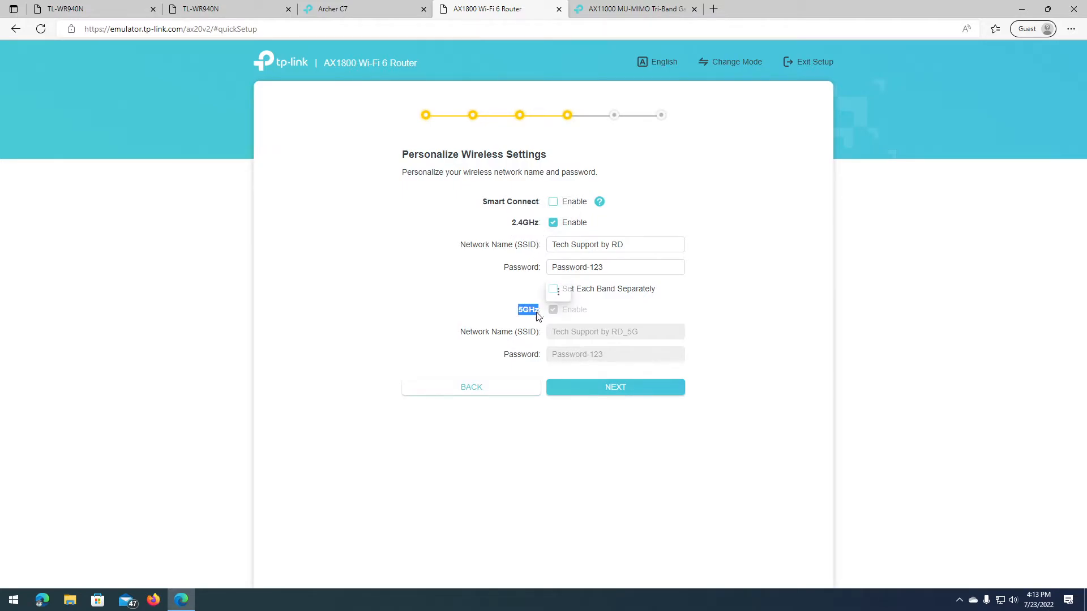
{"action": "left_click", "coordinate": [558, 292]}
{"action": "mouse_move", "coordinate": [511, 225]}
{"action": "left_mouse_down"}
{"action": "mouse_move", "coordinate": [538, 225]}
{"action": "mouse_move", "coordinate": [507, 220]}
{"action": "left_mouse_up"}
{"action": "left_click", "coordinate": [520, 308]}
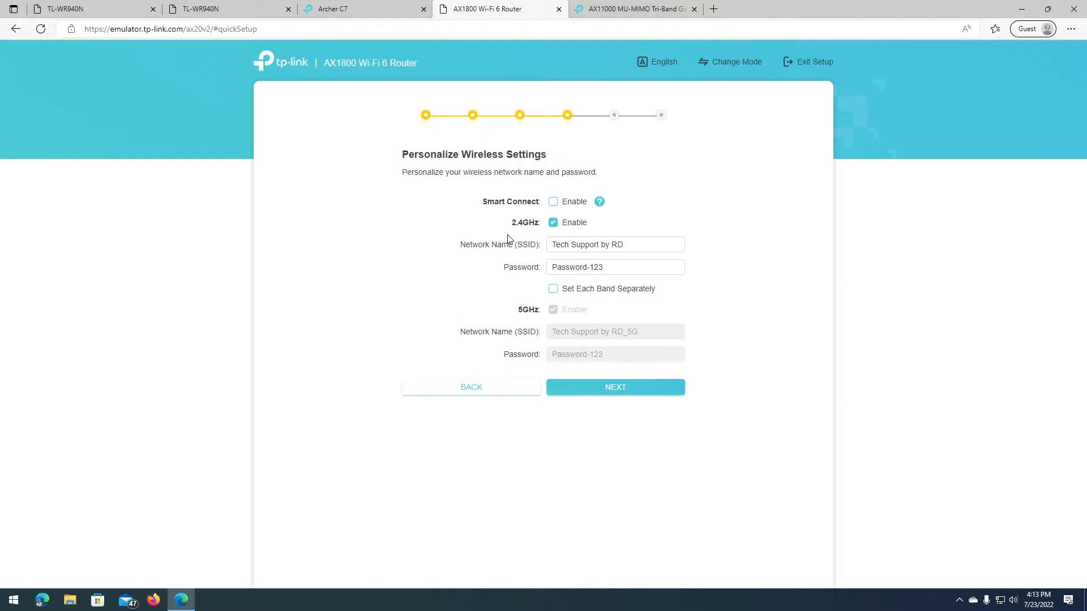
{"action": "left_click_drag", "start_coordinate": [512, 311], "coordinate": [536, 315]}
{"action": "left_click", "coordinate": [530, 313]}
{"action": "left_click_drag", "start_coordinate": [510, 222], "coordinate": [539, 225]}
{"action": "left_click", "coordinate": [633, 247]}
{"action": "left_click_drag", "start_coordinate": [511, 222], "coordinate": [539, 224]}
{"action": "left_click_drag", "start_coordinate": [518, 310], "coordinate": [539, 312]}
{"action": "left_click", "coordinate": [517, 232]}
{"action": "left_click_drag", "start_coordinate": [513, 226], "coordinate": [538, 225]}
{"action": "left_click", "coordinate": [539, 226]}
{"action": "left_click_drag", "start_coordinate": [511, 221], "coordinate": [539, 229]}
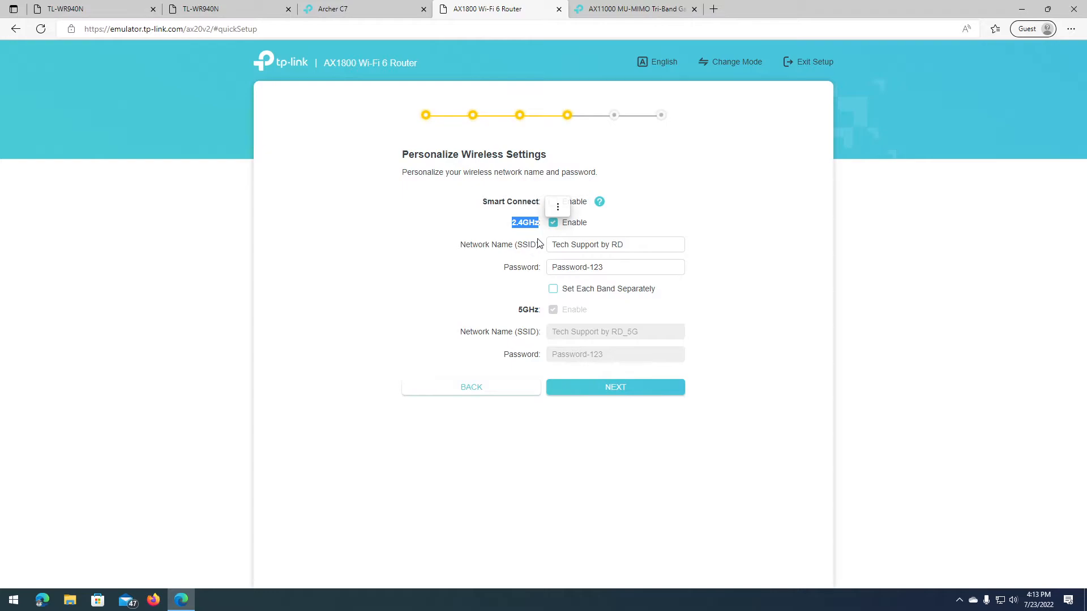
{"action": "mouse_move", "coordinate": [516, 309]}
{"action": "left_mouse_down"}
{"action": "mouse_move", "coordinate": [539, 312]}
{"action": "mouse_move", "coordinate": [526, 315]}
{"action": "left_mouse_up"}
{"action": "left_click", "coordinate": [536, 313]}
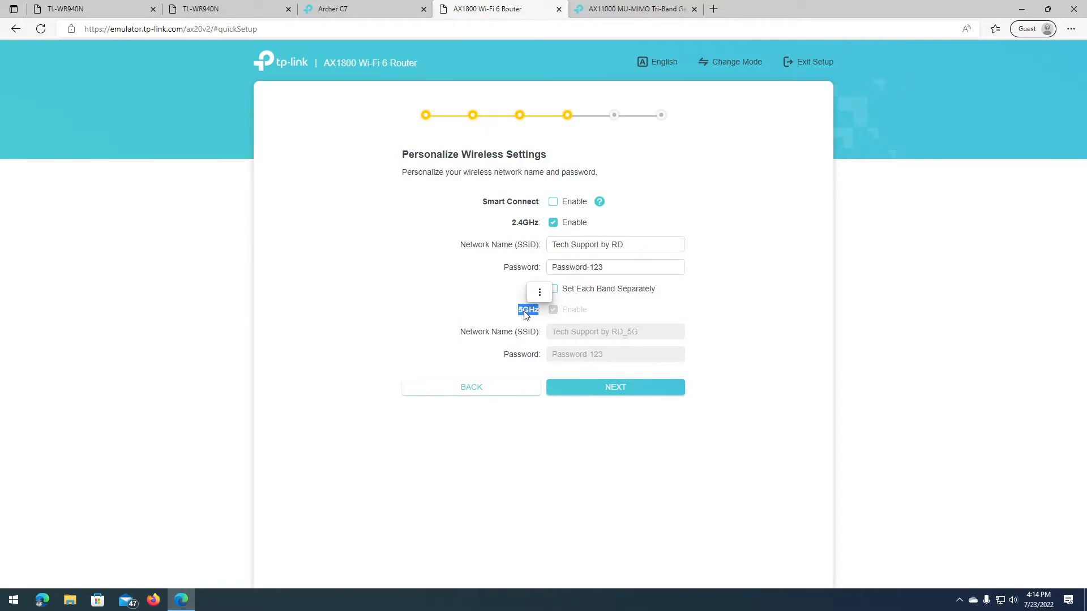
{"action": "left_click", "coordinate": [519, 312]}
{"action": "left_click_drag", "start_coordinate": [519, 312], "coordinate": [539, 316]}
{"action": "left_click", "coordinate": [530, 313]}
{"action": "left_click_drag", "start_coordinate": [513, 226], "coordinate": [538, 228]}
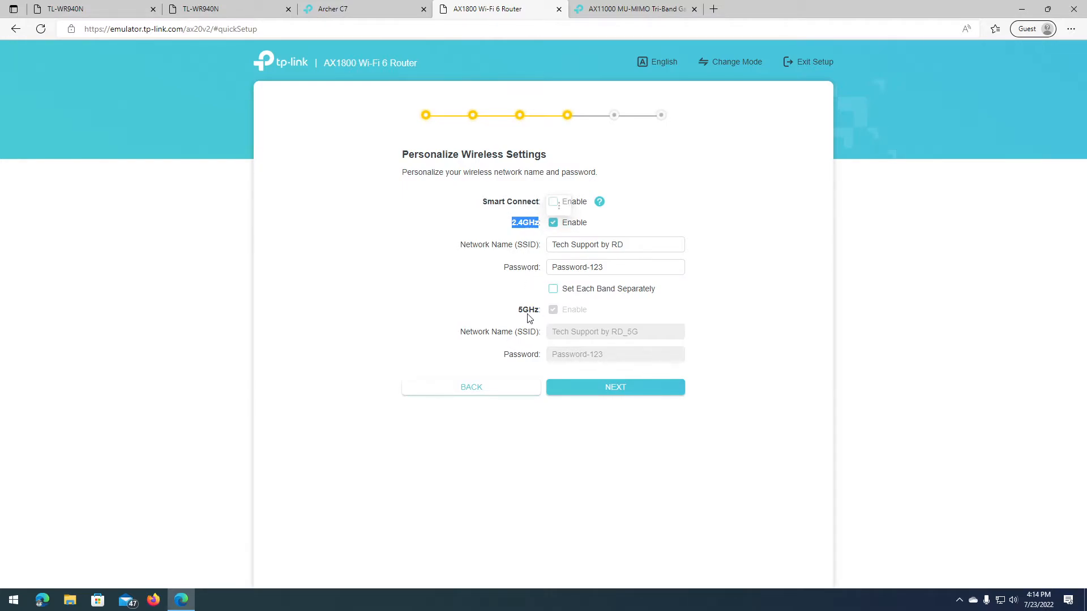
{"action": "left_click_drag", "start_coordinate": [517, 313], "coordinate": [538, 316]}
{"action": "left_click_drag", "start_coordinate": [513, 225], "coordinate": [539, 227]}
{"action": "left_click_drag", "start_coordinate": [510, 225], "coordinate": [537, 226]}
{"action": "left_click", "coordinate": [520, 229]}
{"action": "left_click_drag", "start_coordinate": [517, 312], "coordinate": [539, 314]}
{"action": "left_click", "coordinate": [536, 316]}
{"action": "left_click_drag", "start_coordinate": [482, 204], "coordinate": [542, 208]}
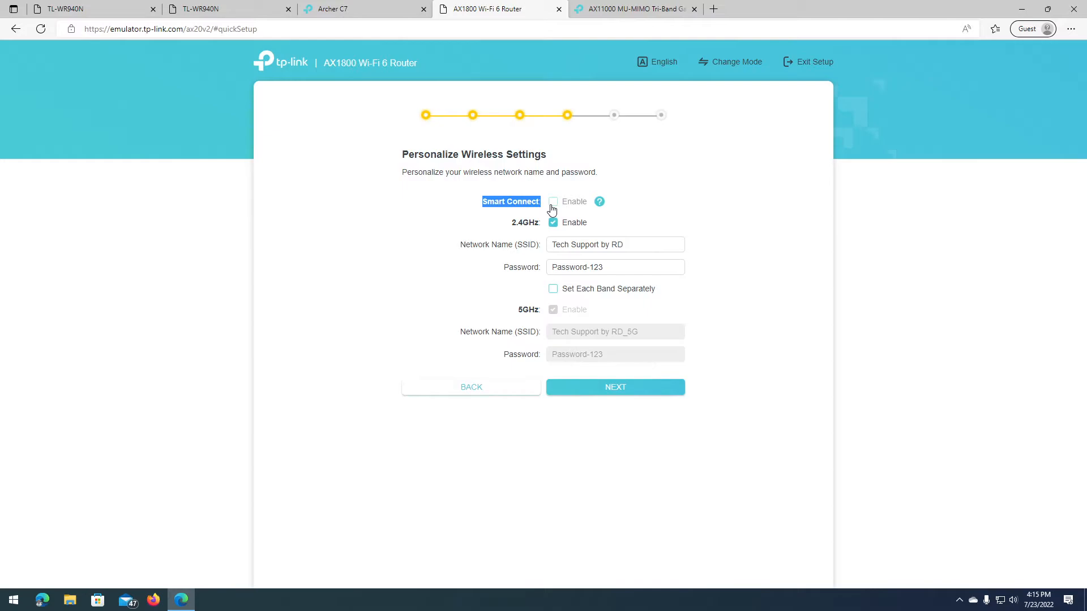
Step: Enable Smart Connect and highlight the Tech Support by RD name and its password
{"action": "left_click", "coordinate": [563, 209]}
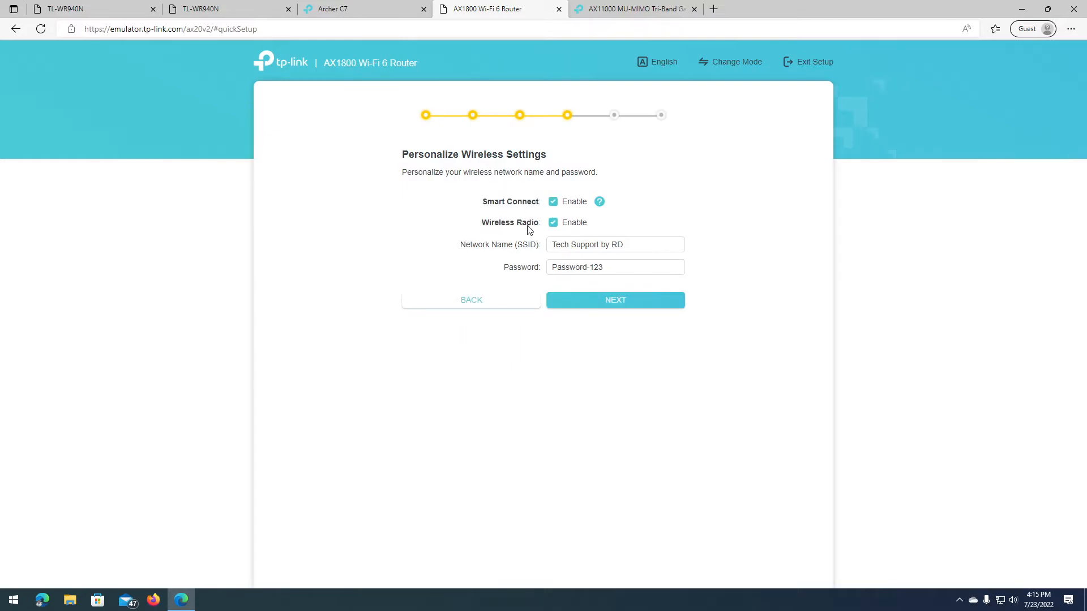
{"action": "left_click_drag", "start_coordinate": [644, 250], "coordinate": [494, 247]}
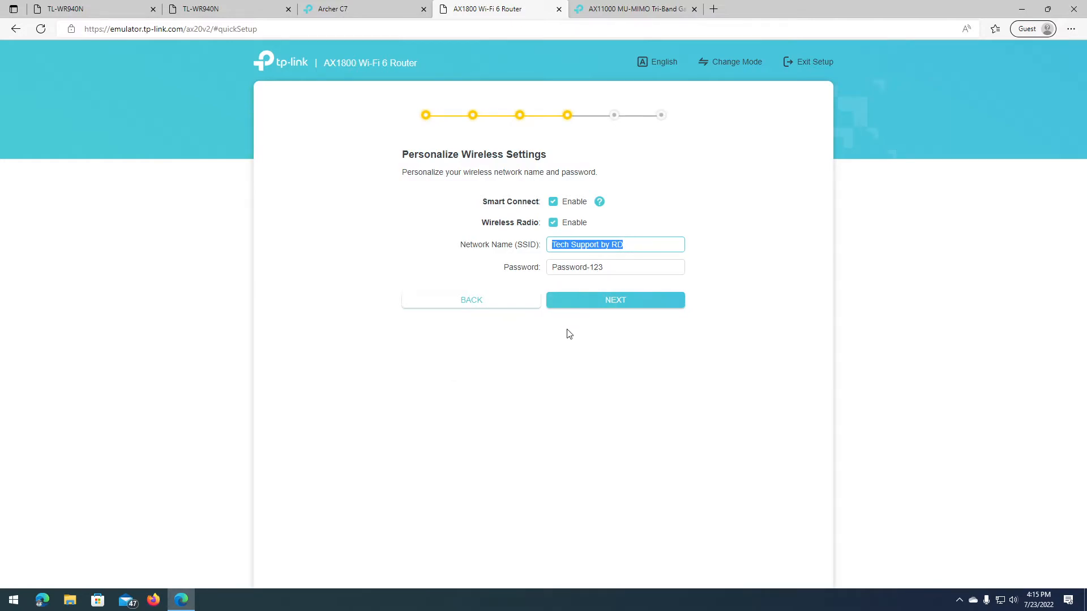
{"action": "left_click_drag", "start_coordinate": [618, 266], "coordinate": [538, 271]}
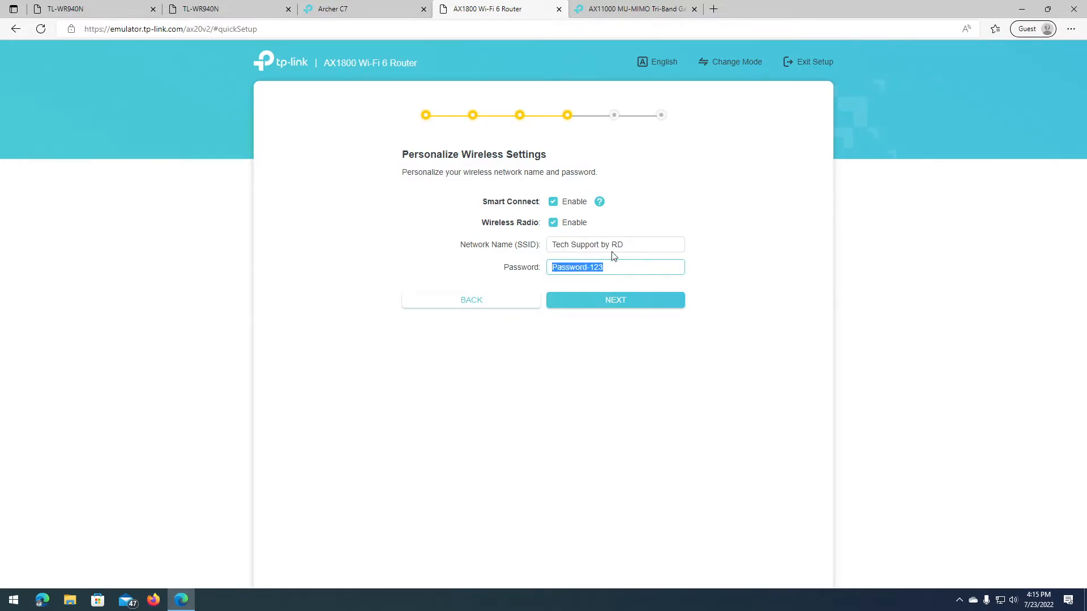
{"action": "left_click_drag", "start_coordinate": [667, 245], "coordinate": [550, 243]}
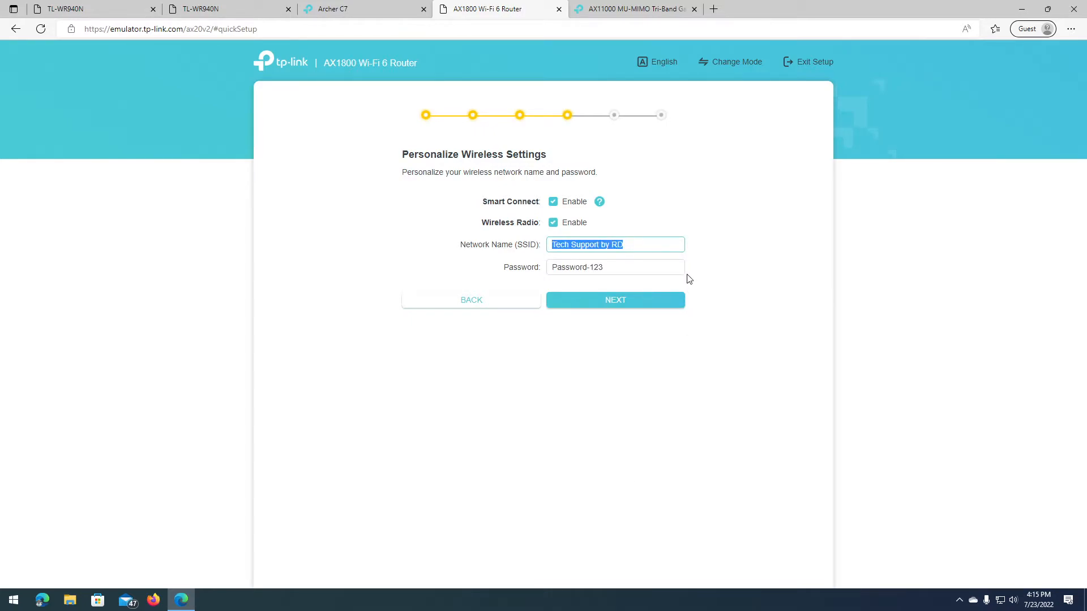
{"action": "left_click", "coordinate": [642, 247]}
{"action": "left_click", "coordinate": [635, 264]}
{"action": "left_click_drag", "start_coordinate": [642, 246], "coordinate": [535, 240]}
{"action": "left_click", "coordinate": [640, 244]}
{"action": "left_click_drag", "start_coordinate": [640, 243], "coordinate": [549, 238]}
{"action": "left_click", "coordinate": [641, 245]}
Step: Disable Smart Connect and inspect the 2.4GHz name and the mirrored 5GHz Tech Support by RD_5G name
{"action": "left_click", "coordinate": [580, 209]}
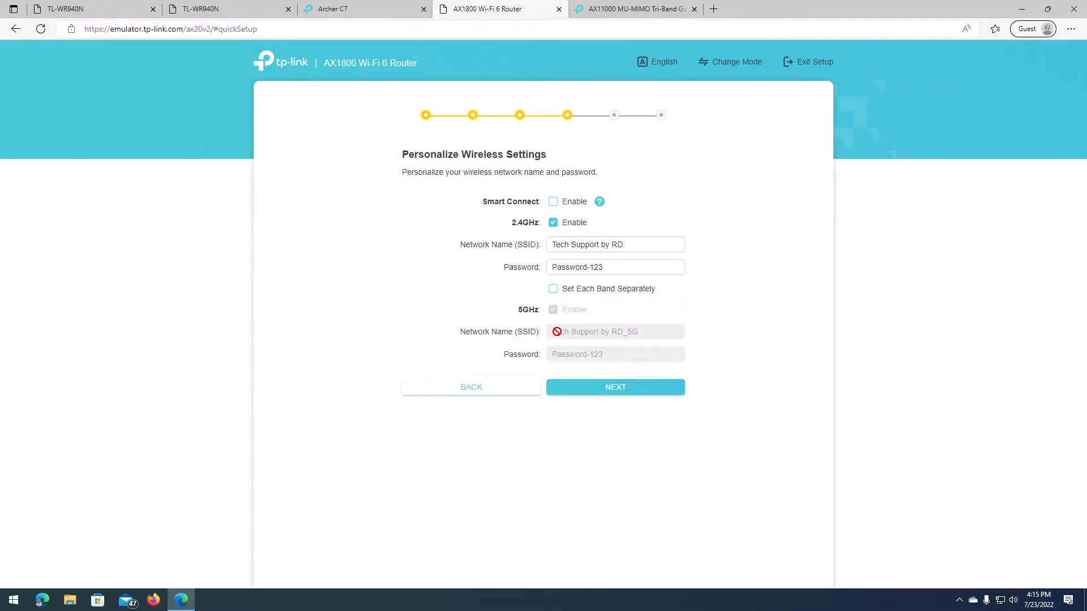
{"action": "left_click_drag", "start_coordinate": [552, 244], "coordinate": [643, 257]}
{"action": "left_click_drag", "start_coordinate": [643, 331], "coordinate": [551, 331]}
{"action": "left_click_drag", "start_coordinate": [628, 249], "coordinate": [549, 244]}
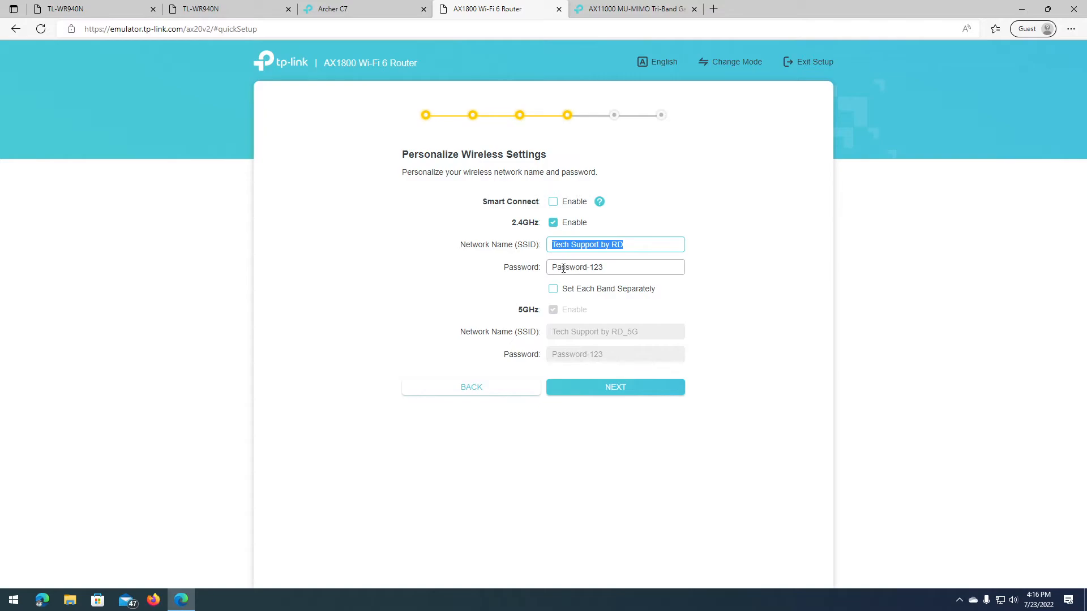
{"action": "left_click_drag", "start_coordinate": [623, 330], "coordinate": [638, 333]}
{"action": "left_click", "coordinate": [587, 335]}
{"action": "left_click", "coordinate": [603, 243]}
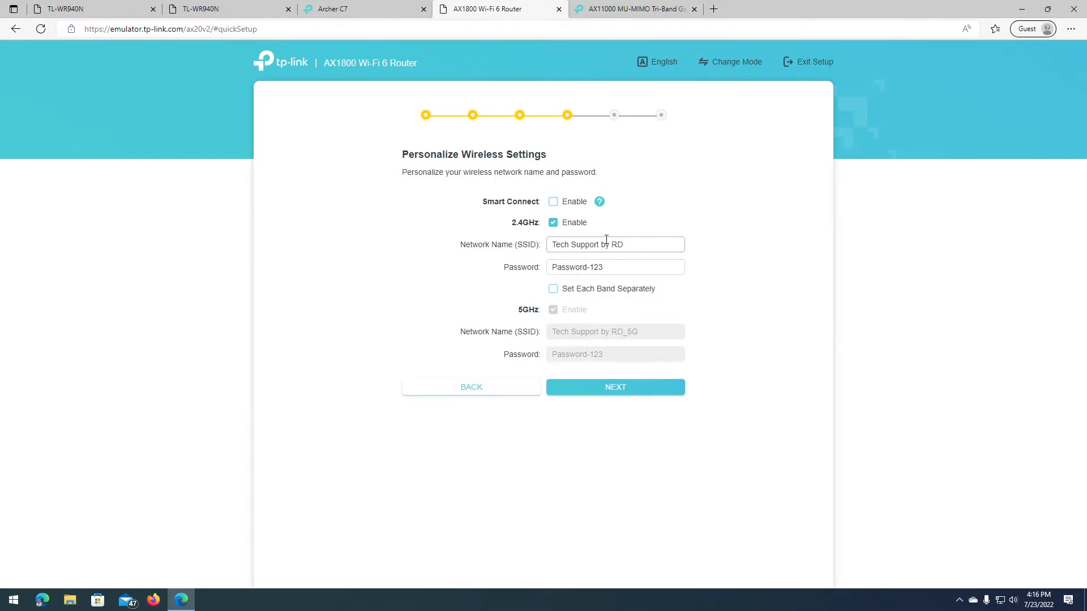
{"action": "left_click", "coordinate": [615, 268]}
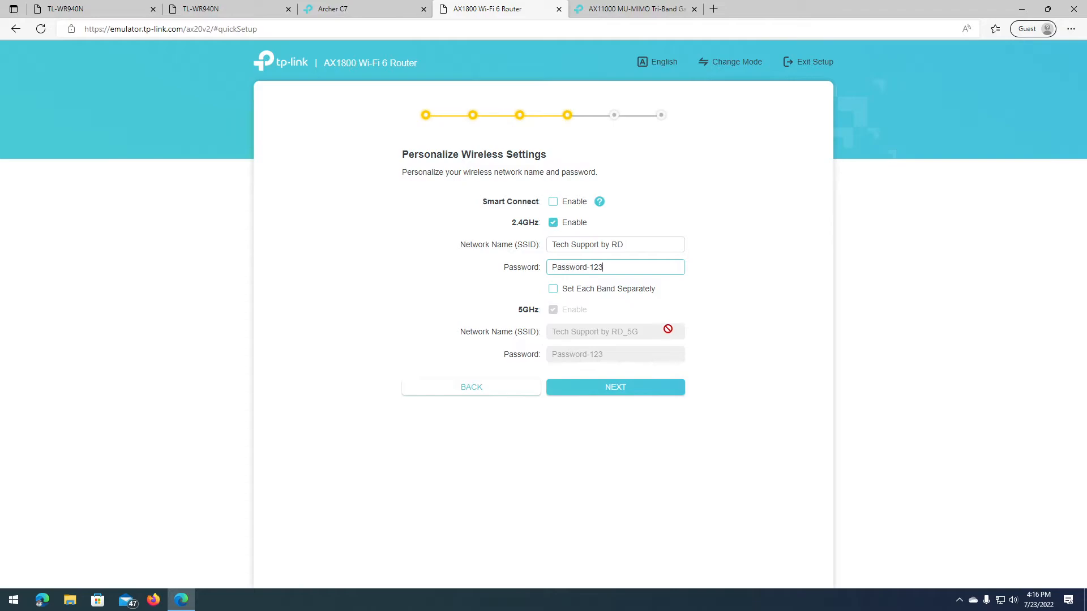
Step: Enable Set Each Band Separately and rename the 5GHz network 'Tech Support by RD Network 2'
{"action": "left_click", "coordinate": [605, 293]}
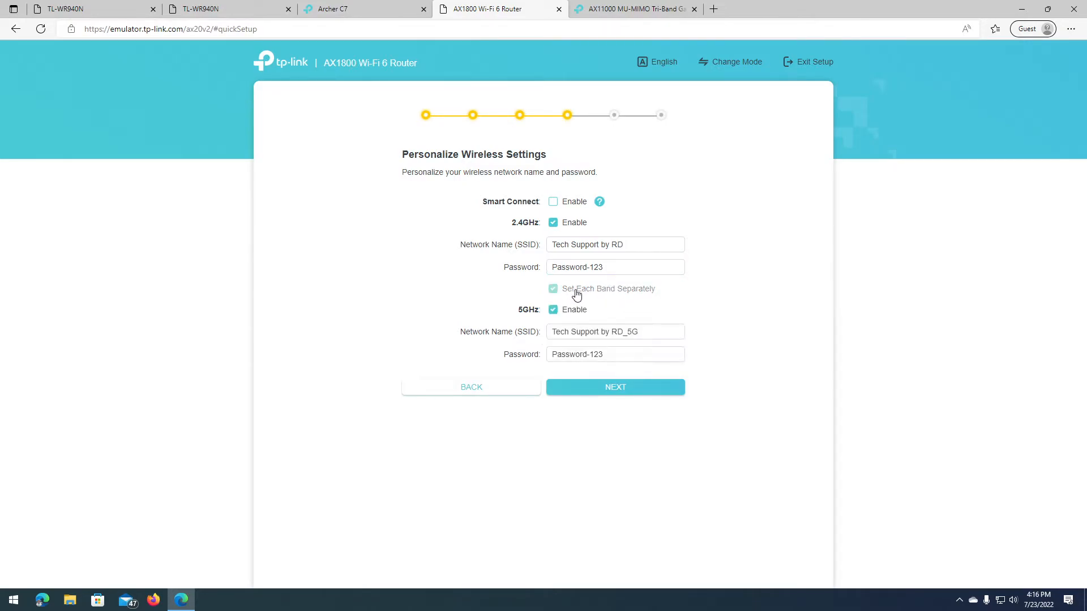
{"action": "triple_click", "coordinate": [639, 333]}
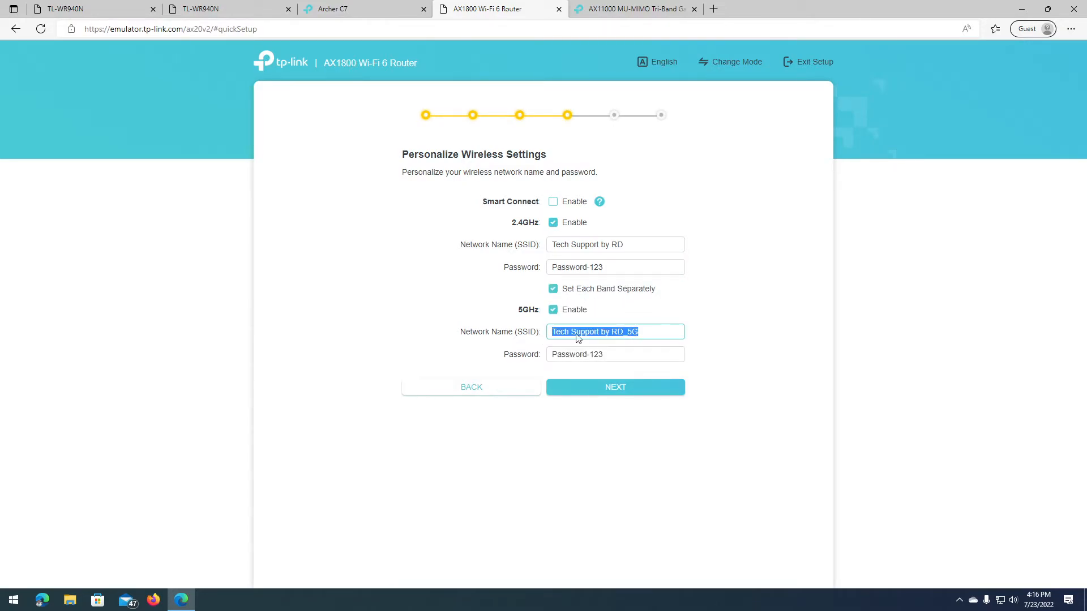
{"action": "left_click", "coordinate": [639, 332]}
{"action": "key", "text": "BackSpace"}
{"action": "key", "text": "BackSpace"}
{"action": "key", "text": "BackSpace"}
{"action": "type", "text": "Network 2"}
Step: Paste the 2.4GHz password into the 5GHz password field and compare the two
{"action": "key", "text": "BackSpace"}
{"action": "key", "text": "BackSpace"}
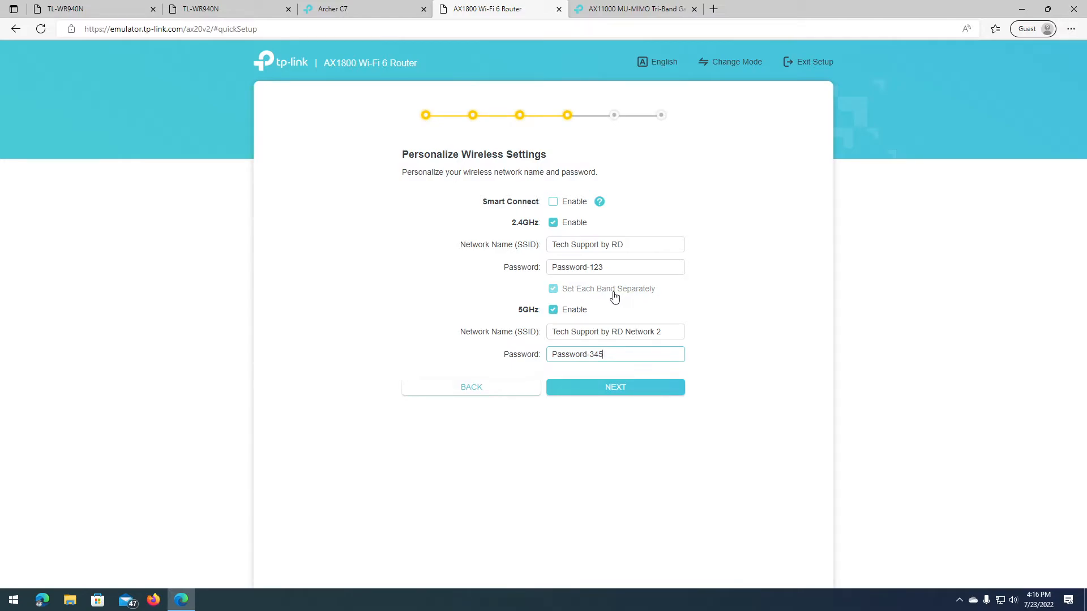
{"action": "left_click_drag", "start_coordinate": [629, 267], "coordinate": [475, 263]}
{"action": "key", "text": "ctrl+c"}
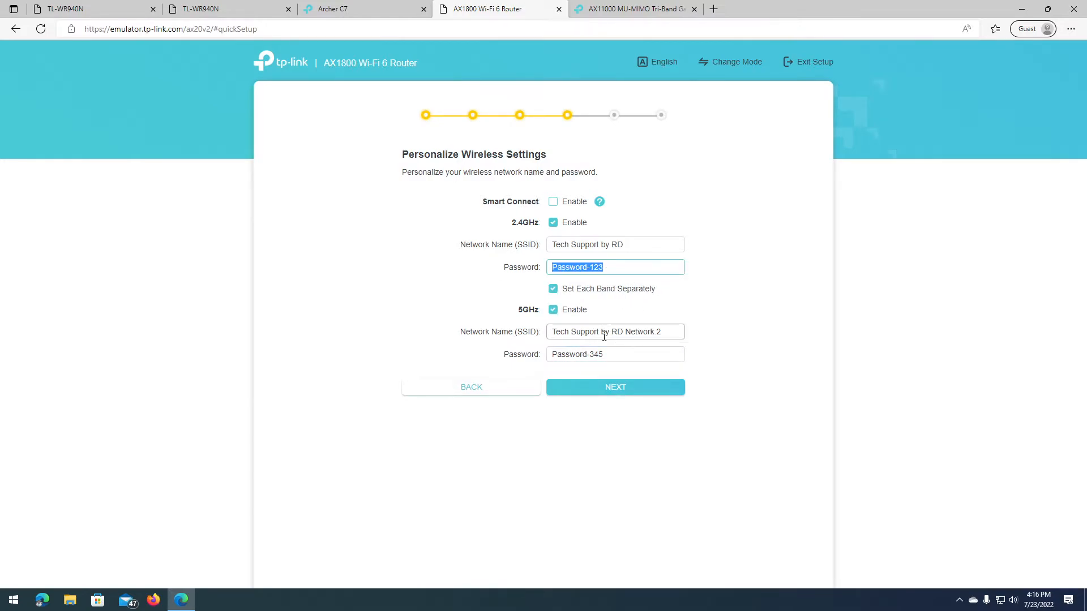
{"action": "left_click_drag", "start_coordinate": [552, 355], "coordinate": [606, 354]}
{"action": "key", "text": "ctrl+v"}
{"action": "left_click", "coordinate": [606, 264]}
{"action": "left_click", "coordinate": [604, 351]}
{"action": "left_click", "coordinate": [623, 269]}
{"action": "left_click", "coordinate": [626, 364]}
{"action": "left_click", "coordinate": [628, 359]}
{"action": "left_click", "coordinate": [634, 271]}
{"action": "left_click", "coordinate": [647, 357]}
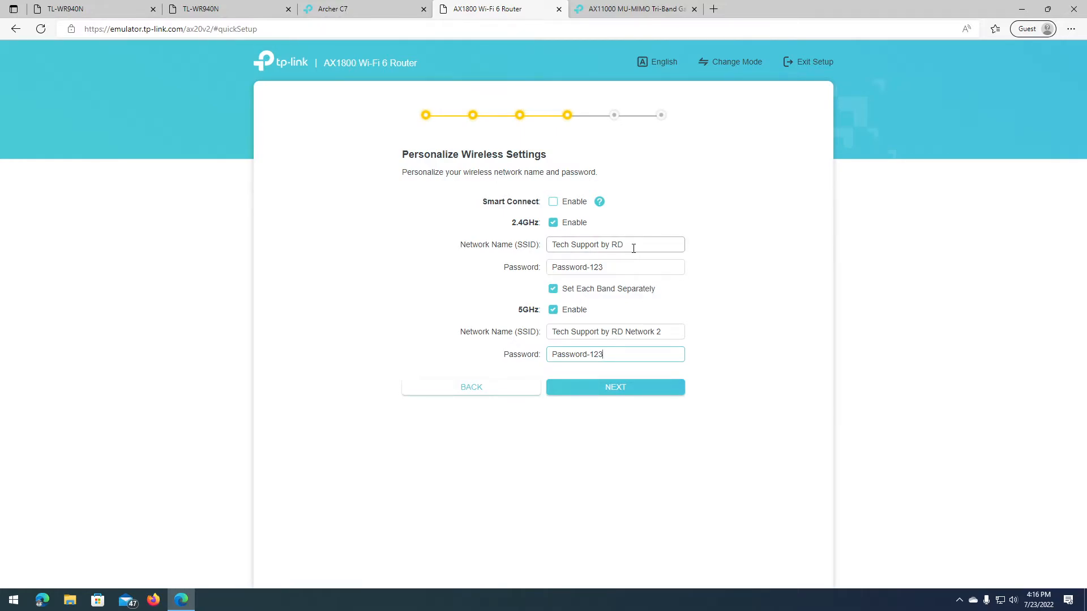
{"action": "left_click_drag", "start_coordinate": [632, 244], "coordinate": [527, 244]}
{"action": "key", "text": "ctrl+c"}
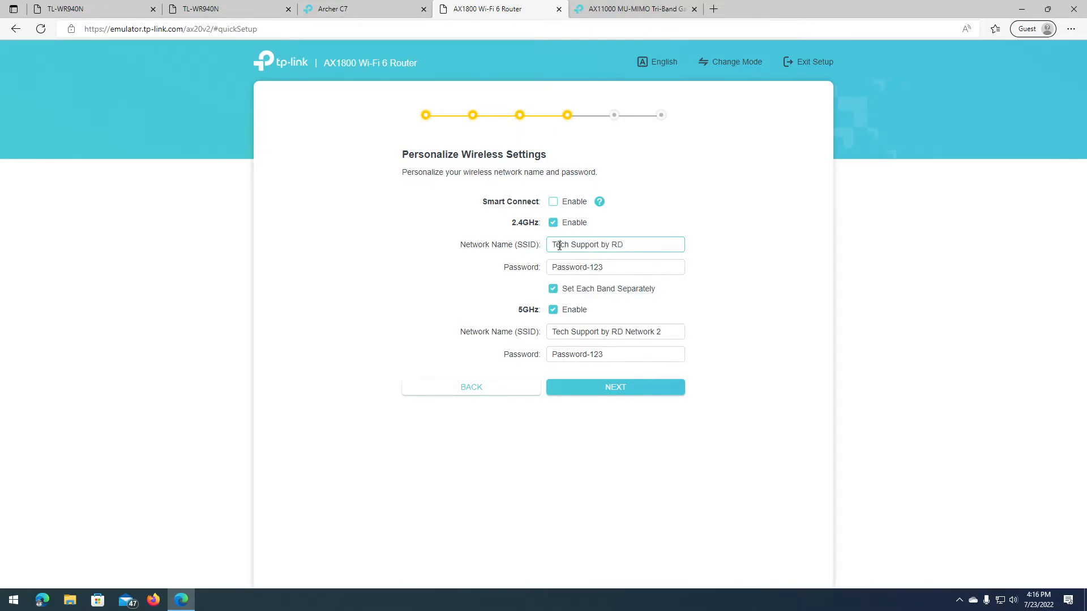
Step: Paste the 2.4GHz network name over the 5GHz name and compare the two fields
{"action": "triple_click", "coordinate": [621, 333]}
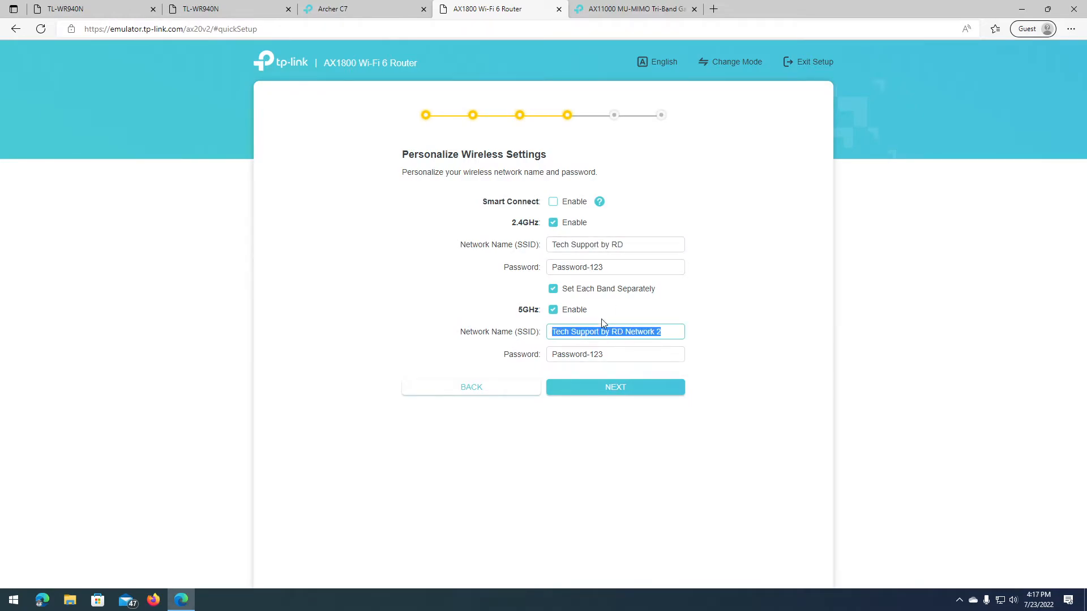
{"action": "key", "text": "ctrl+v"}
{"action": "left_click", "coordinate": [635, 250]}
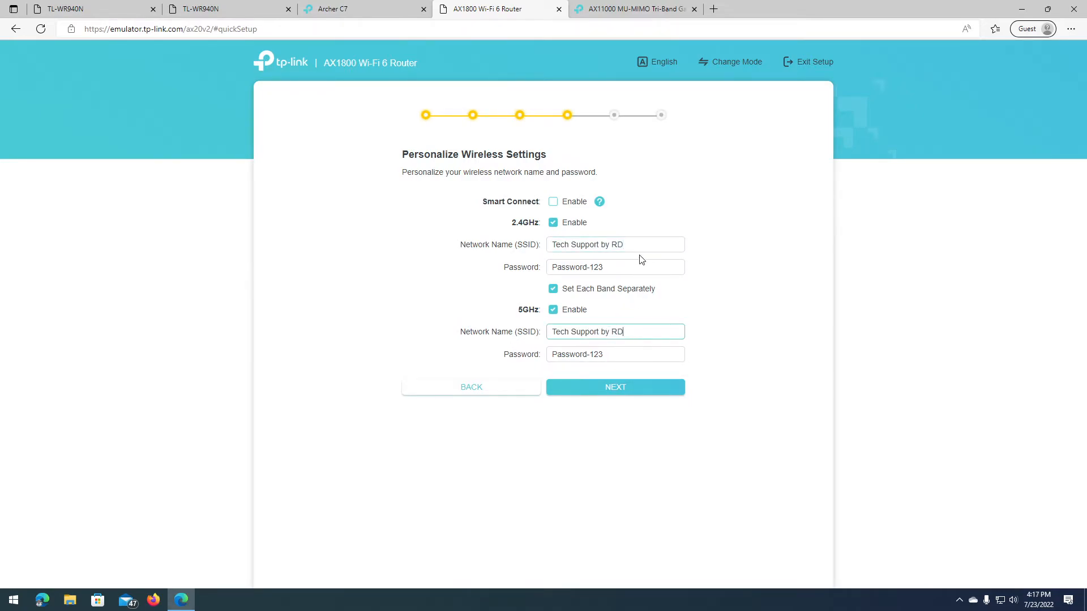
{"action": "left_click", "coordinate": [630, 334]}
{"action": "left_click", "coordinate": [636, 250]}
{"action": "left_click", "coordinate": [633, 330]}
{"action": "left_click", "coordinate": [634, 239]}
{"action": "left_click", "coordinate": [627, 332]}
{"action": "left_click", "coordinate": [655, 237]}
{"action": "left_click", "coordinate": [648, 332]}
{"action": "left_click", "coordinate": [636, 242]}
{"action": "left_click", "coordinate": [635, 331]}
{"action": "left_click", "coordinate": [633, 245]}
{"action": "left_click", "coordinate": [640, 330]}
{"action": "left_click", "coordinate": [635, 242]}
{"action": "left_click", "coordinate": [638, 331]}
{"action": "left_click", "coordinate": [634, 243]}
{"action": "left_click", "coordinate": [631, 331]}
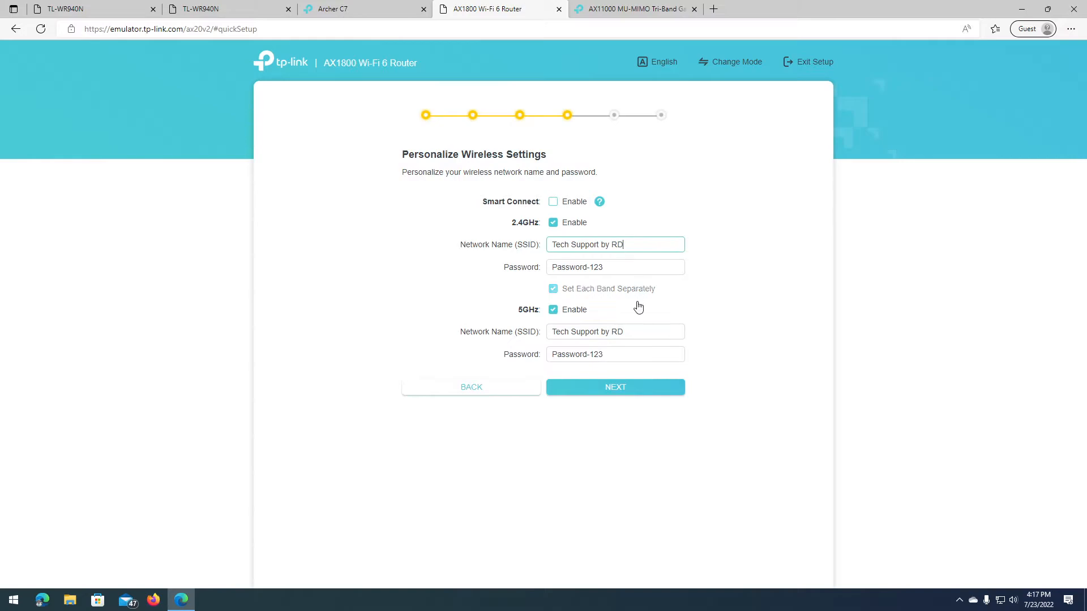
Step: Check the 5GHz name and password against the 2.4GHz ones, then enable Smart Connect
{"action": "left_click_drag", "start_coordinate": [638, 331], "coordinate": [539, 335]}
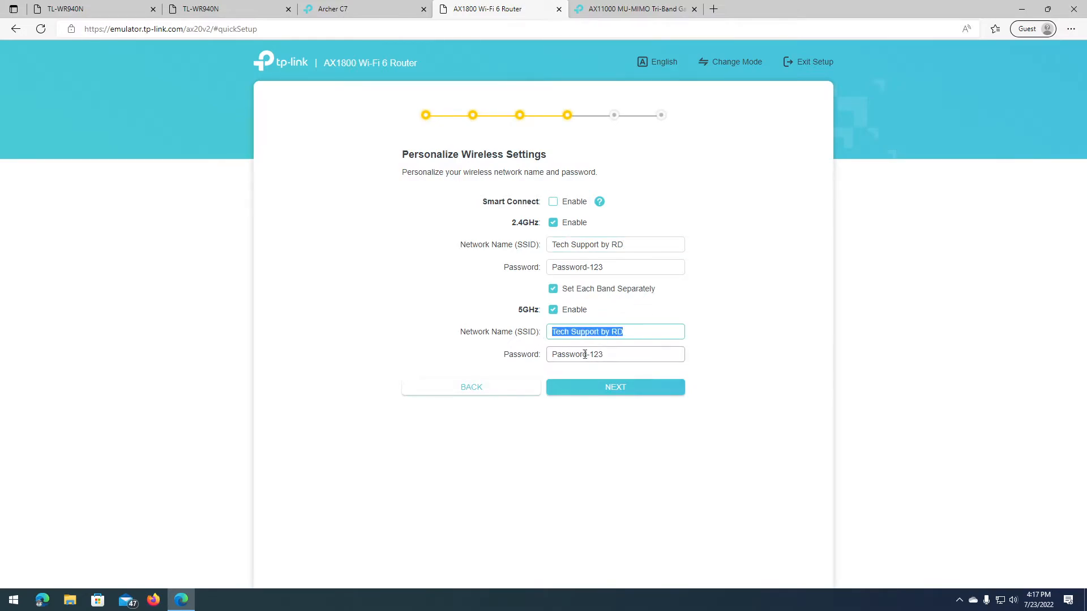
{"action": "left_click_drag", "start_coordinate": [621, 356], "coordinate": [547, 355]}
{"action": "left_click", "coordinate": [634, 245]}
{"action": "left_click", "coordinate": [626, 330]}
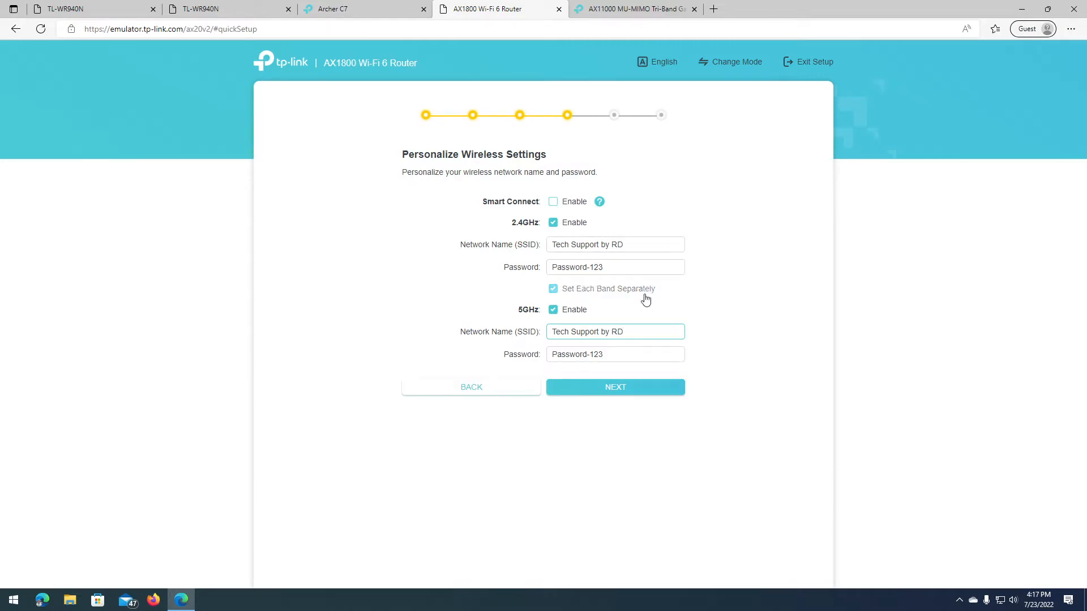
{"action": "left_click_drag", "start_coordinate": [646, 333], "coordinate": [517, 335]}
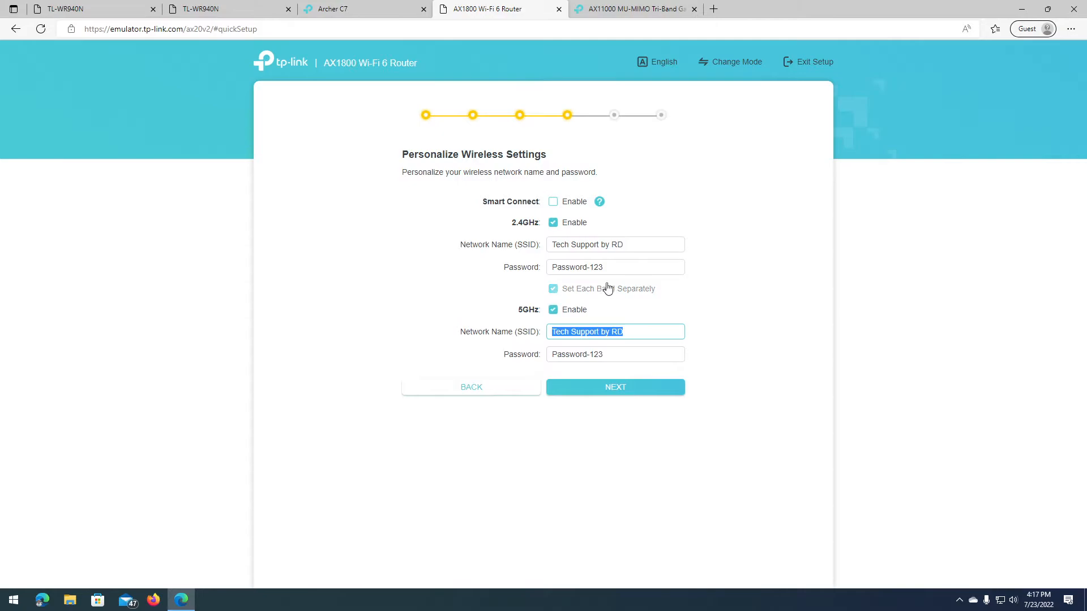
{"action": "left_click_drag", "start_coordinate": [644, 245], "coordinate": [541, 245]}
{"action": "left_click_drag", "start_coordinate": [635, 332], "coordinate": [539, 334]}
{"action": "left_click_drag", "start_coordinate": [627, 333], "coordinate": [553, 334]}
{"action": "left_click", "coordinate": [645, 333]}
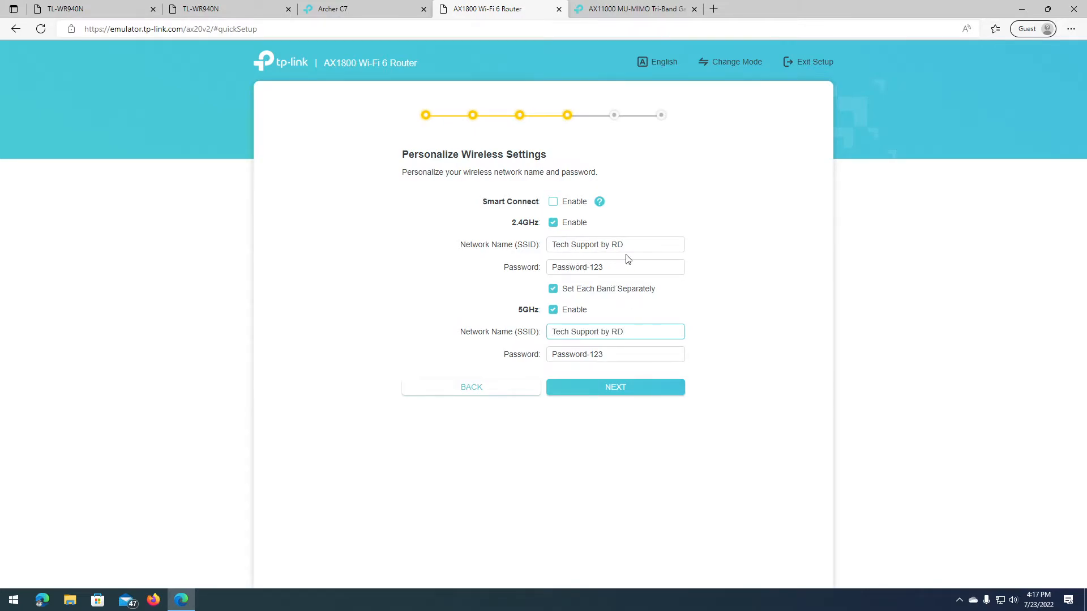
{"action": "left_click_drag", "start_coordinate": [634, 329], "coordinate": [543, 332]}
{"action": "left_click", "coordinate": [631, 247]}
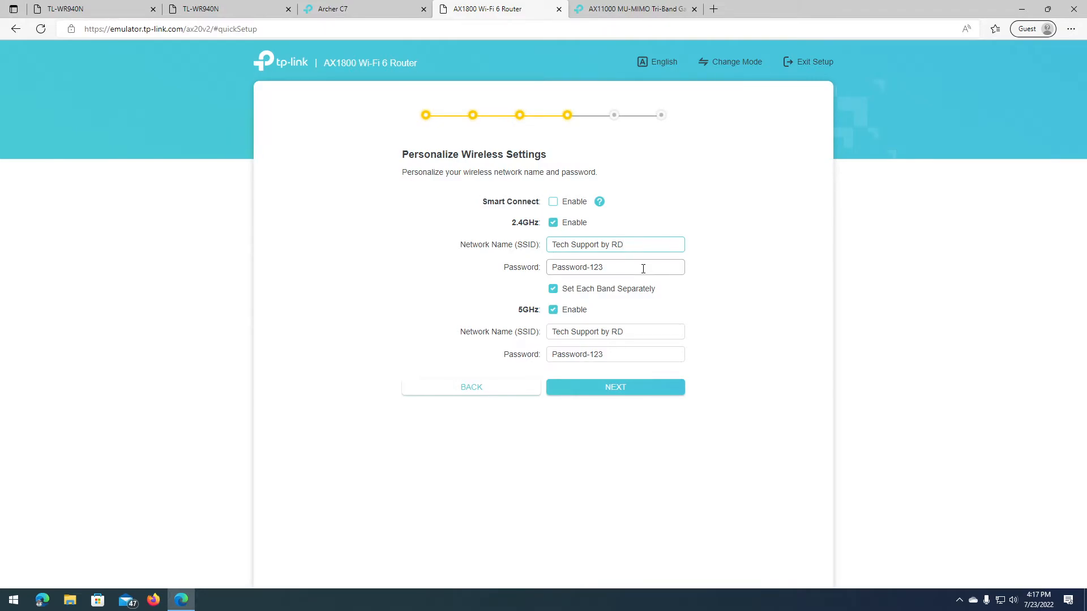
{"action": "left_click_drag", "start_coordinate": [633, 246], "coordinate": [540, 248]}
{"action": "left_click", "coordinate": [640, 266]}
{"action": "left_click", "coordinate": [554, 202]}
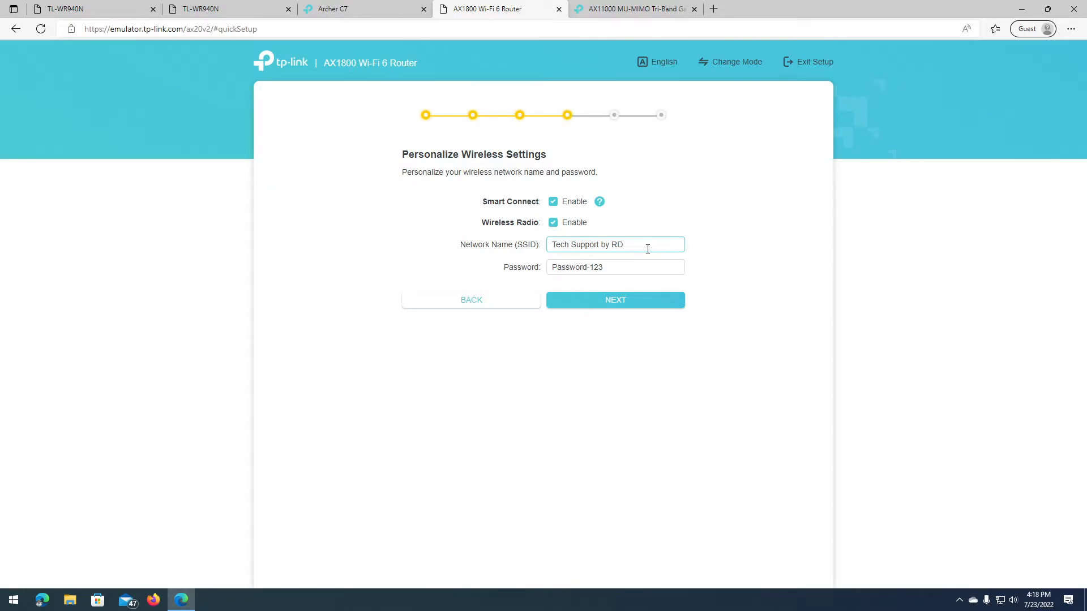
{"action": "left_click_drag", "start_coordinate": [647, 249], "coordinate": [542, 236]}
{"action": "left_click", "coordinate": [629, 247]}
{"action": "left_click_drag", "start_coordinate": [616, 266], "coordinate": [515, 257]}
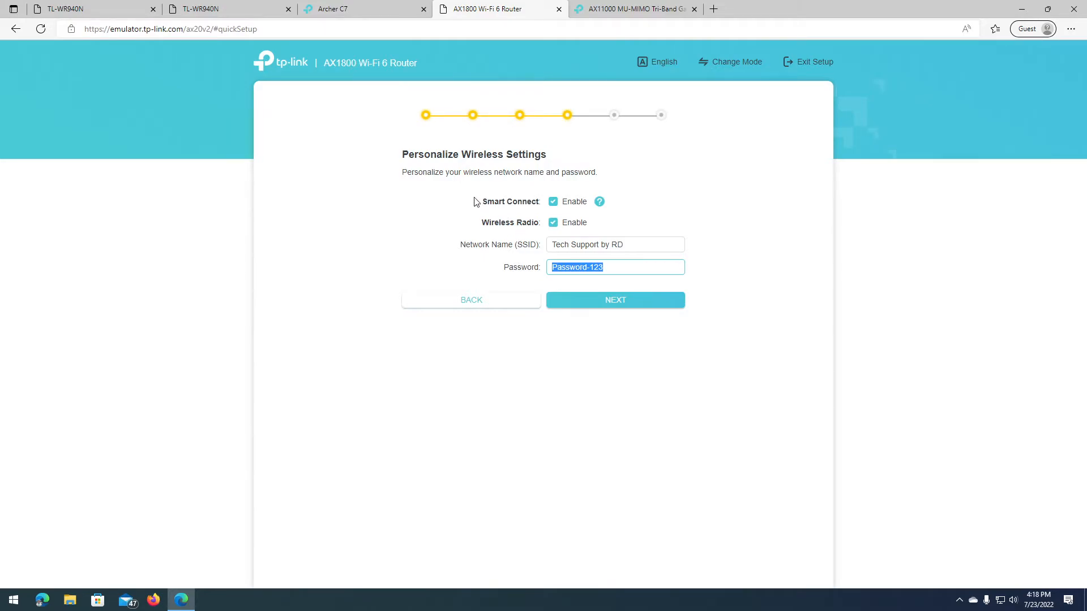
{"action": "left_click_drag", "start_coordinate": [541, 203], "coordinate": [482, 177]}
{"action": "left_click_drag", "start_coordinate": [481, 223], "coordinate": [539, 229]}
{"action": "left_click", "coordinate": [526, 235]}
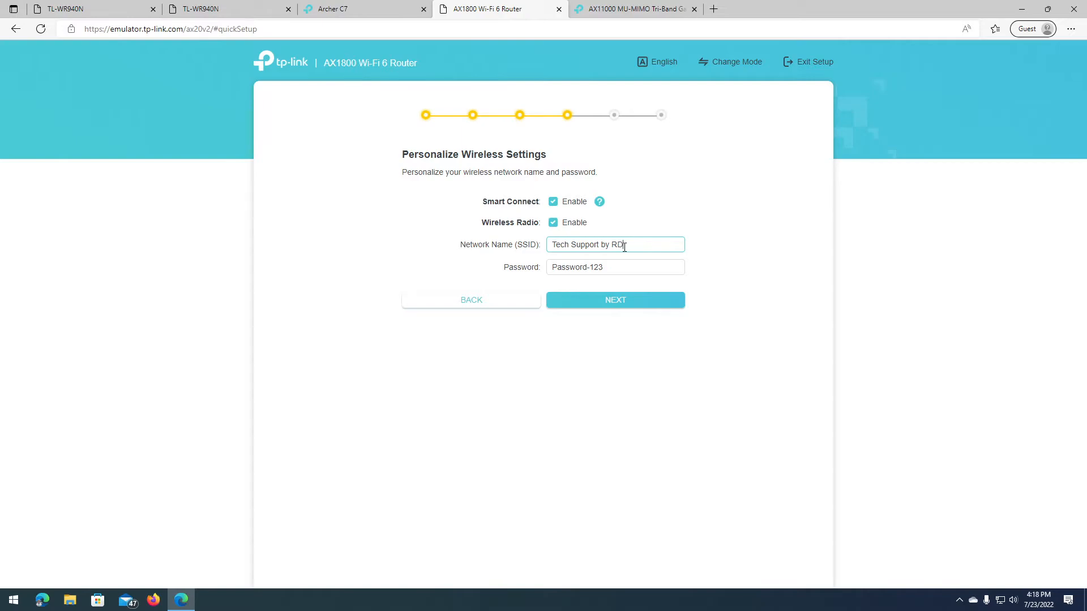
Step: Save the AX1800 wireless settings and move on to the Connection Test
{"action": "left_click", "coordinate": [614, 305]}
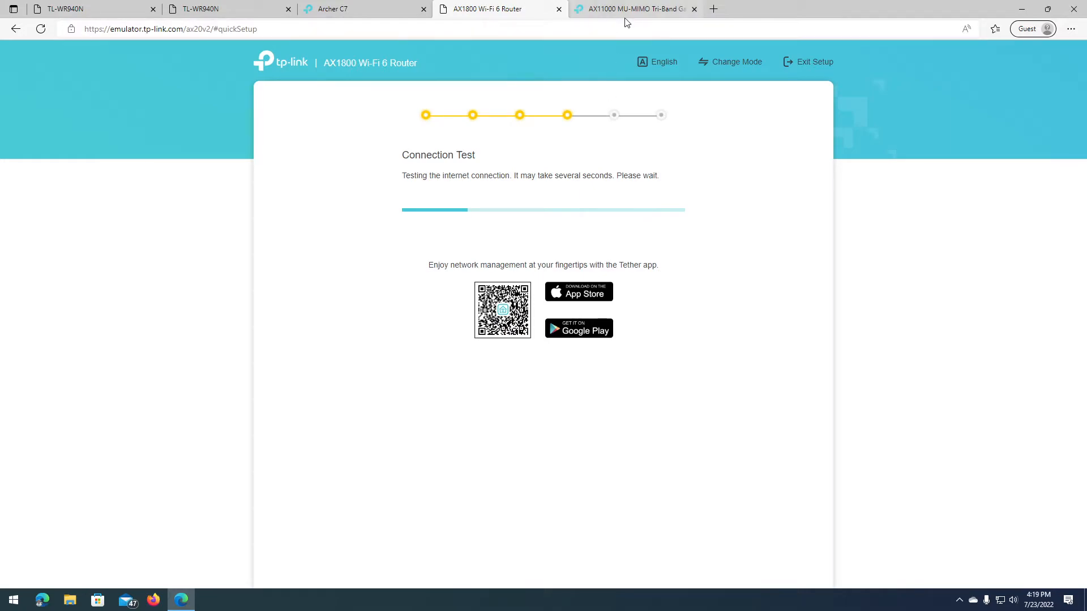
Step: On the AX11000, choose the Kuala Lumpur, Singapore time zone and a Dynamic IP connection
{"action": "left_click", "coordinate": [603, 6]}
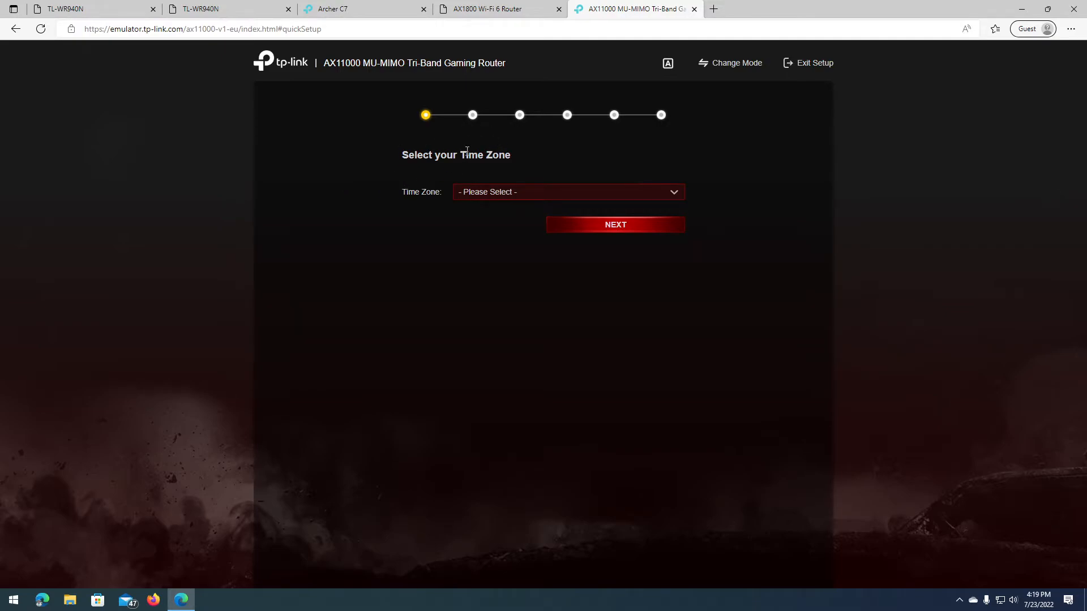
{"action": "left_click", "coordinate": [502, 192]}
{"action": "scroll", "coordinate": [665, 244], "scroll_direction": "down", "scroll_amount": 20}
{"action": "scroll", "coordinate": [657, 246], "scroll_direction": "down", "scroll_amount": 3}
{"action": "left_click", "coordinate": [590, 284]}
{"action": "left_click", "coordinate": [614, 229]}
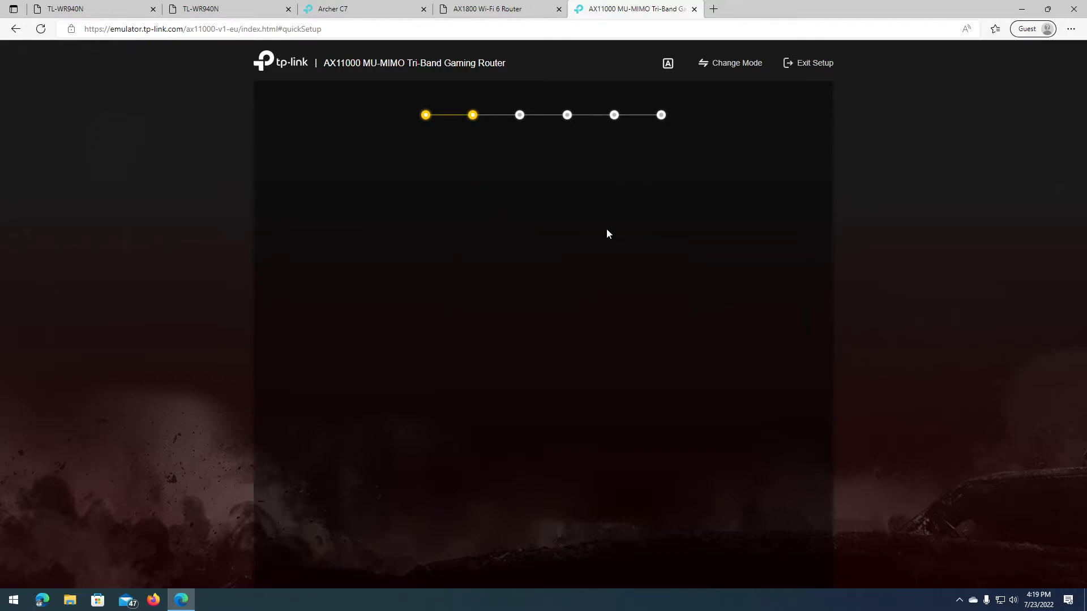
{"action": "left_click", "coordinate": [428, 248]}
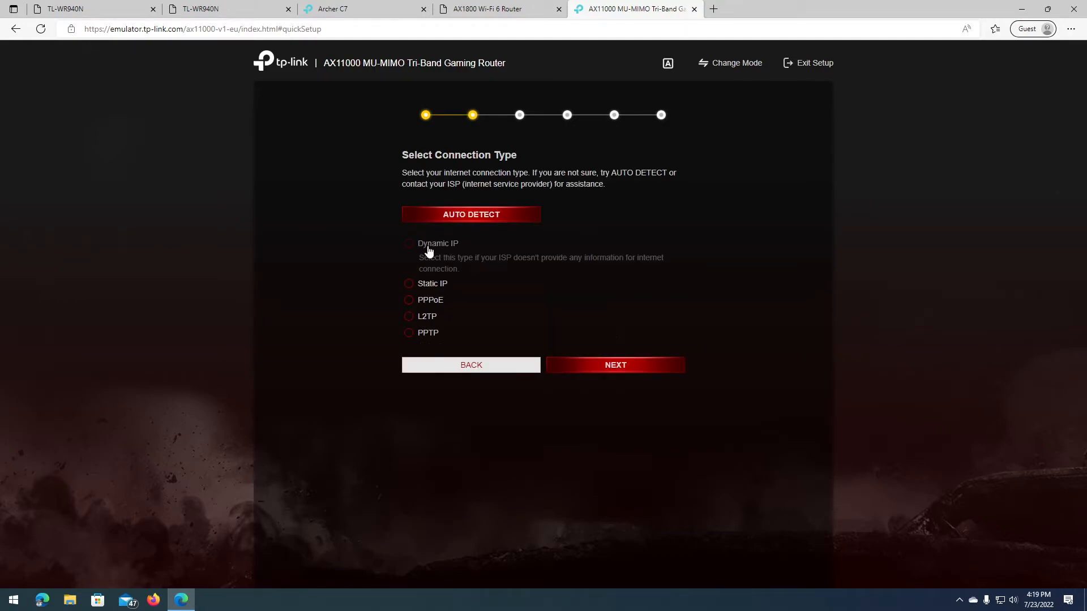
{"action": "left_click", "coordinate": [607, 371]}
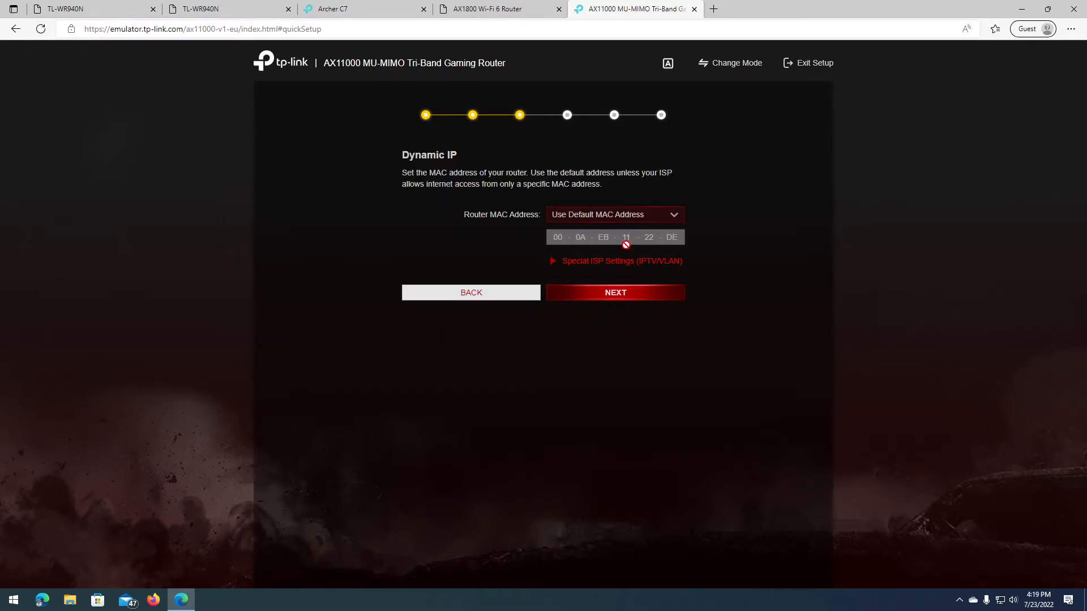
Step: Set the AX11000 Special ISP Settings profile to None and continue to wireless settings
{"action": "left_click", "coordinate": [589, 262]}
{"action": "left_click", "coordinate": [601, 284]}
{"action": "scroll", "coordinate": [586, 309], "scroll_direction": "up", "scroll_amount": 3}
{"action": "left_click", "coordinate": [586, 309]}
{"action": "left_click", "coordinate": [564, 286]}
{"action": "left_click", "coordinate": [587, 262]}
{"action": "left_click", "coordinate": [572, 292]}
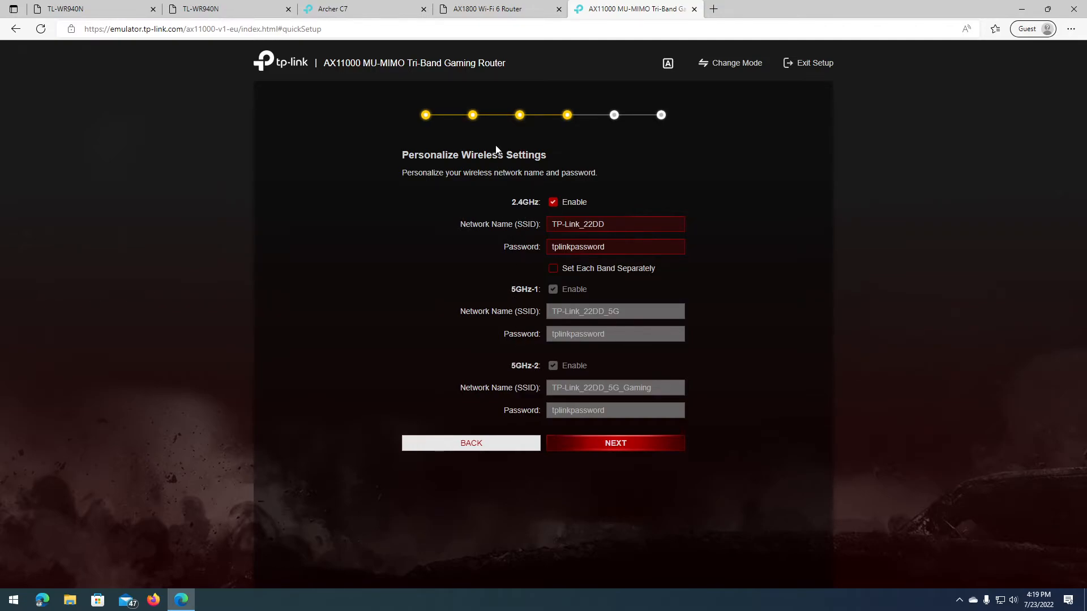
Step: Name the AX11000 2.4GHz network 'Tech Support By RD' and enter a new password
{"action": "left_click_drag", "start_coordinate": [412, 61], "coordinate": [445, 65]}
{"action": "left_click", "coordinate": [697, 218]}
{"action": "left_click_drag", "start_coordinate": [679, 226], "coordinate": [523, 250]}
{"action": "left_click_drag", "start_coordinate": [628, 225], "coordinate": [441, 218]}
{"action": "type", "text": "Tech Support By RD"}
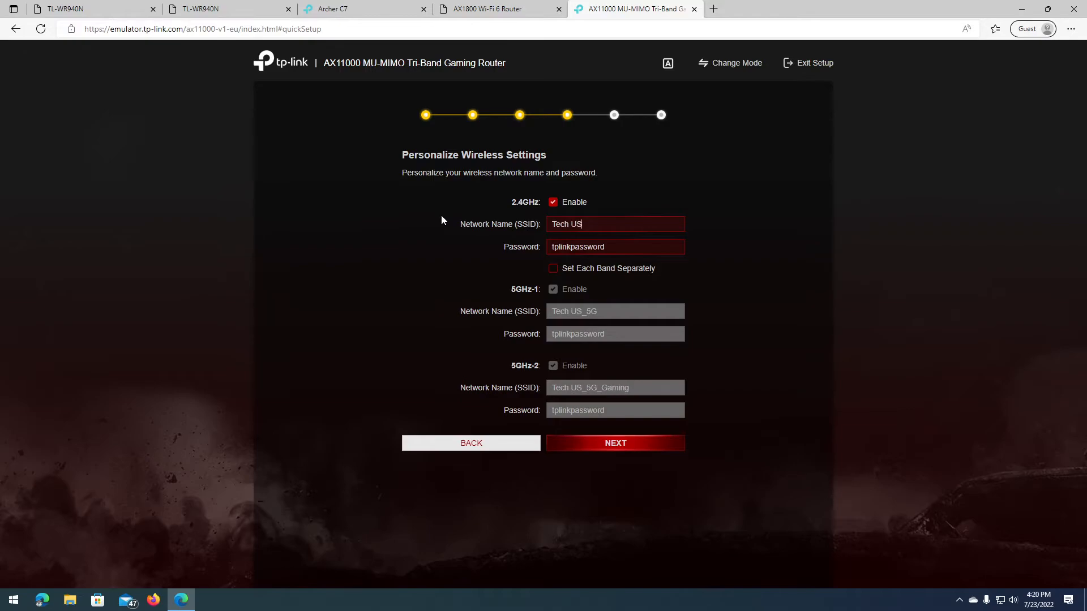
{"action": "key", "text": "Tab"}
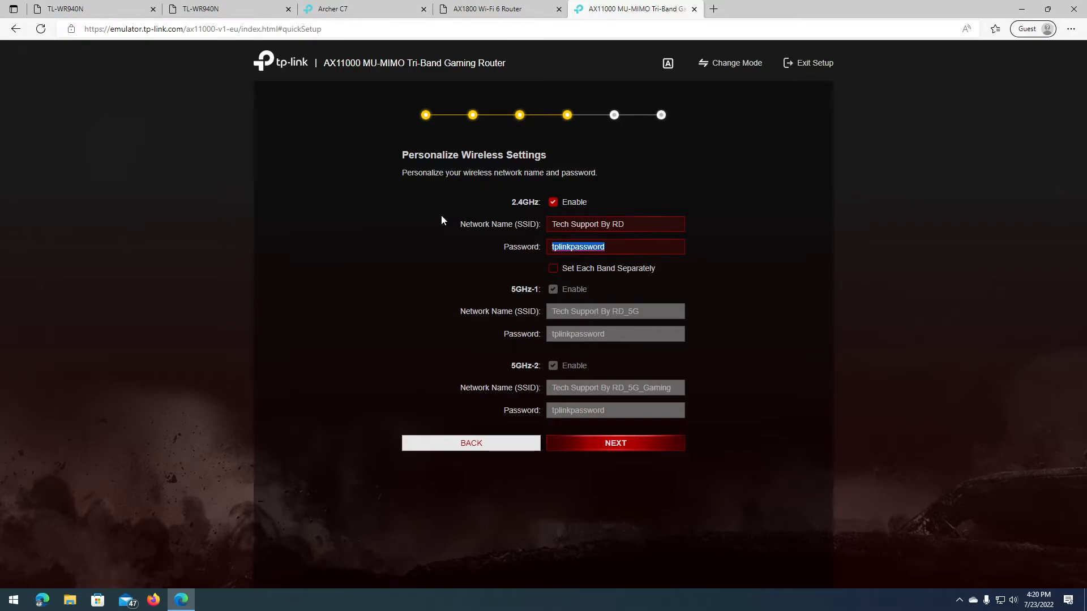
{"action": "type", "text": "Password-123"}
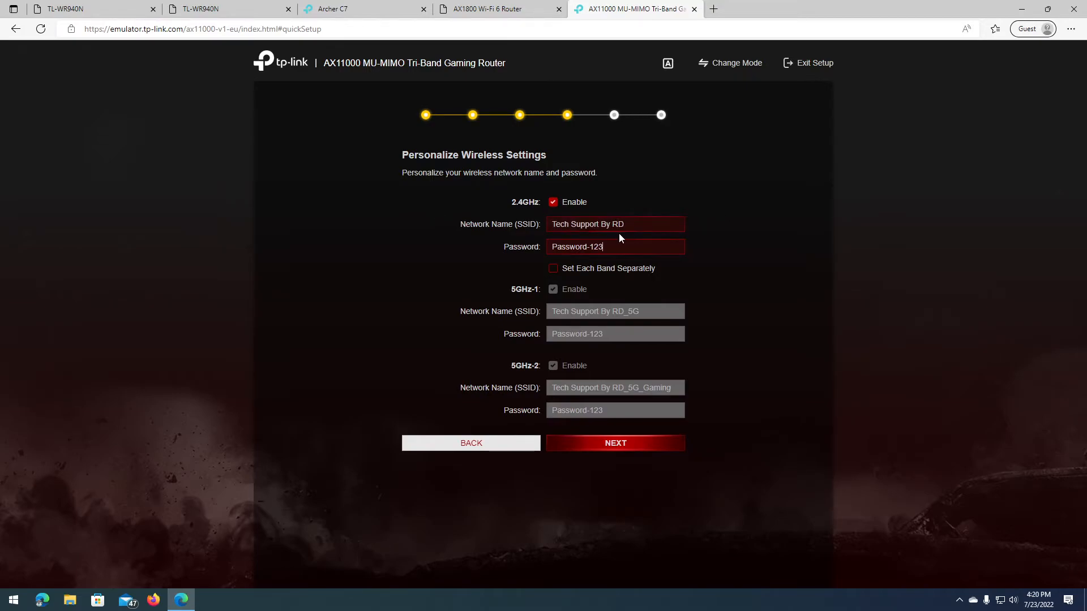
Step: Review the mirrored _5G and _5G_Gaming network names and the shared password
{"action": "left_click_drag", "start_coordinate": [624, 312], "coordinate": [644, 314]}
{"action": "left_click_drag", "start_coordinate": [624, 388], "coordinate": [669, 388]}
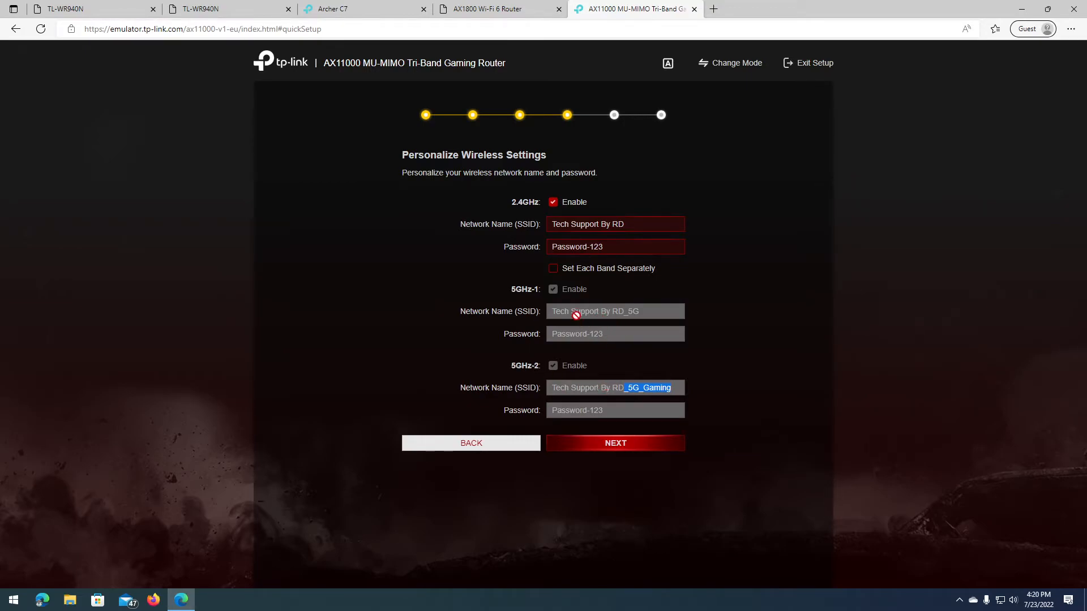
{"action": "mouse_move", "coordinate": [553, 308]}
{"action": "left_mouse_down"}
{"action": "mouse_move", "coordinate": [643, 309]}
{"action": "mouse_move", "coordinate": [549, 310]}
{"action": "left_mouse_up"}
{"action": "left_click", "coordinate": [641, 310]}
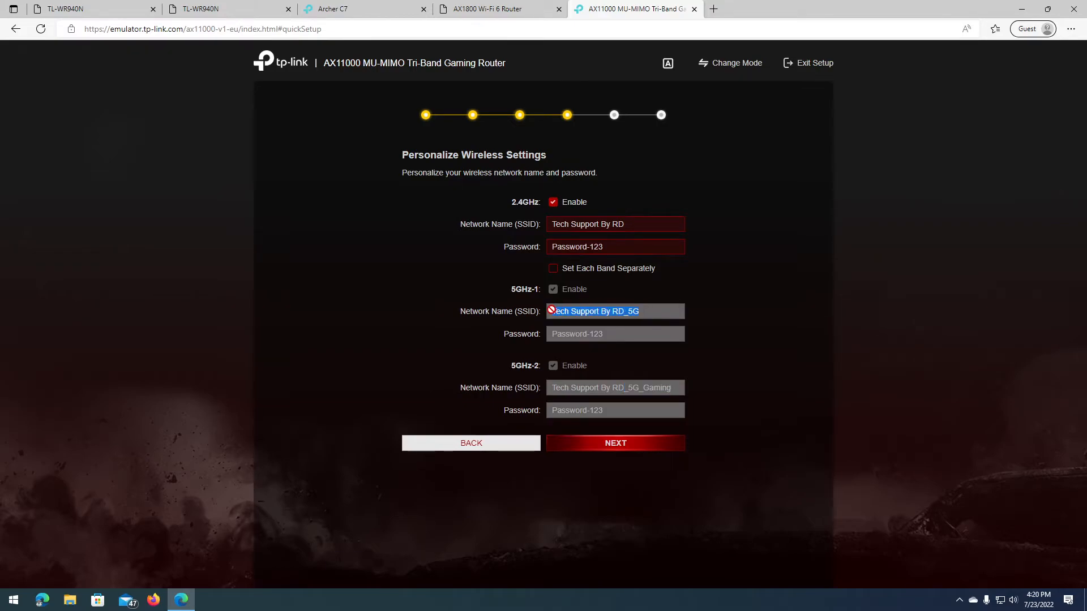
{"action": "left_click", "coordinate": [550, 311]}
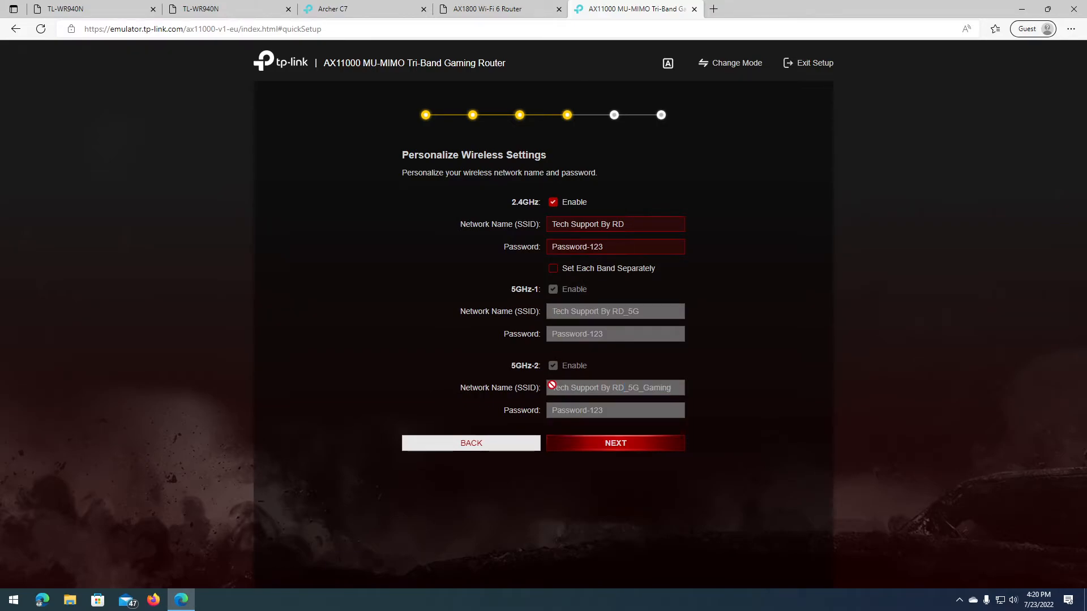
{"action": "left_click_drag", "start_coordinate": [552, 385], "coordinate": [679, 384]}
{"action": "left_click_drag", "start_coordinate": [620, 410], "coordinate": [677, 383]}
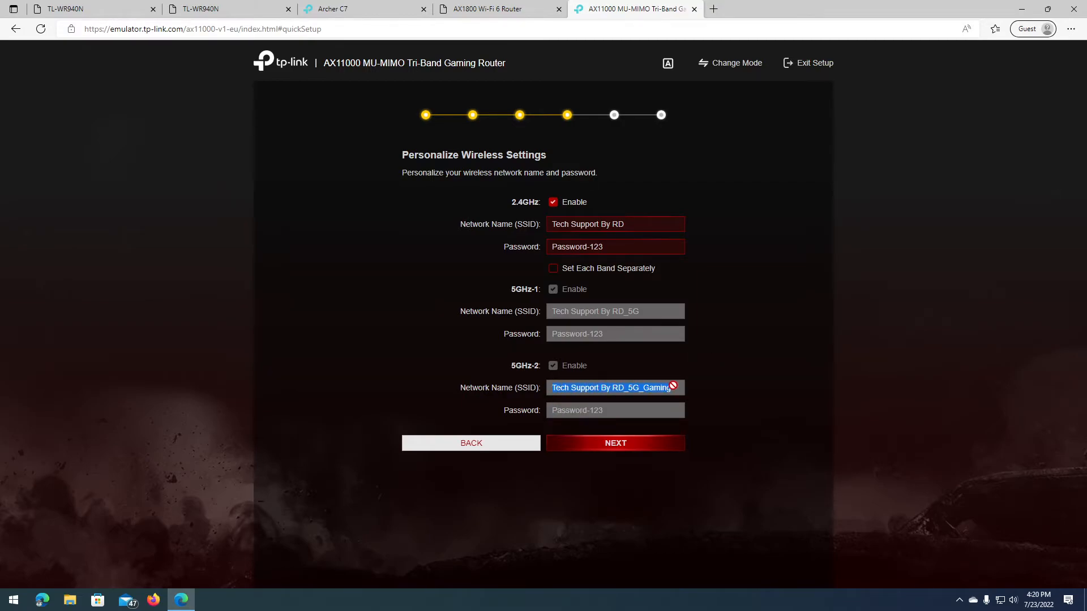
{"action": "left_click_drag", "start_coordinate": [613, 404], "coordinate": [677, 383]}
{"action": "left_click", "coordinate": [623, 412]}
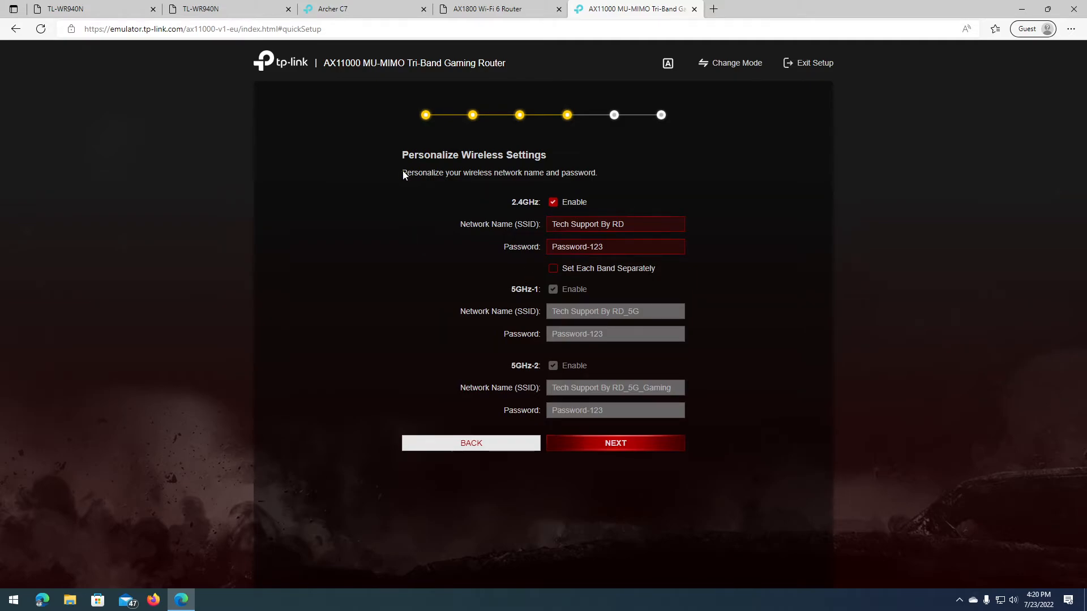
{"action": "left_click", "coordinate": [589, 272]}
{"action": "left_click_drag", "start_coordinate": [641, 226], "coordinate": [549, 226]}
{"action": "key", "text": "ctrl+c"}
{"action": "left_click_drag", "start_coordinate": [642, 312], "coordinate": [549, 311]}
{"action": "key", "text": "ctrl+v"}
{"action": "left_click_drag", "start_coordinate": [677, 388], "coordinate": [559, 393]}
{"action": "key", "text": "ctrl+v"}
{"action": "left_click", "coordinate": [621, 226]}
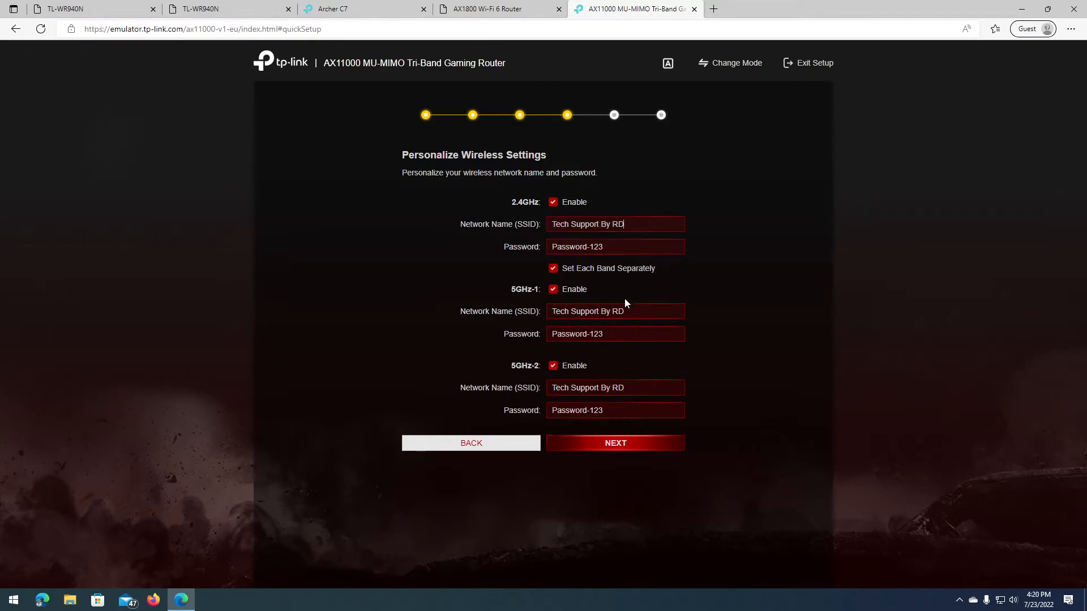
{"action": "left_click", "coordinate": [637, 387]}
{"action": "left_click", "coordinate": [602, 271]}
{"action": "left_click_drag", "start_coordinate": [551, 317], "coordinate": [655, 320]}
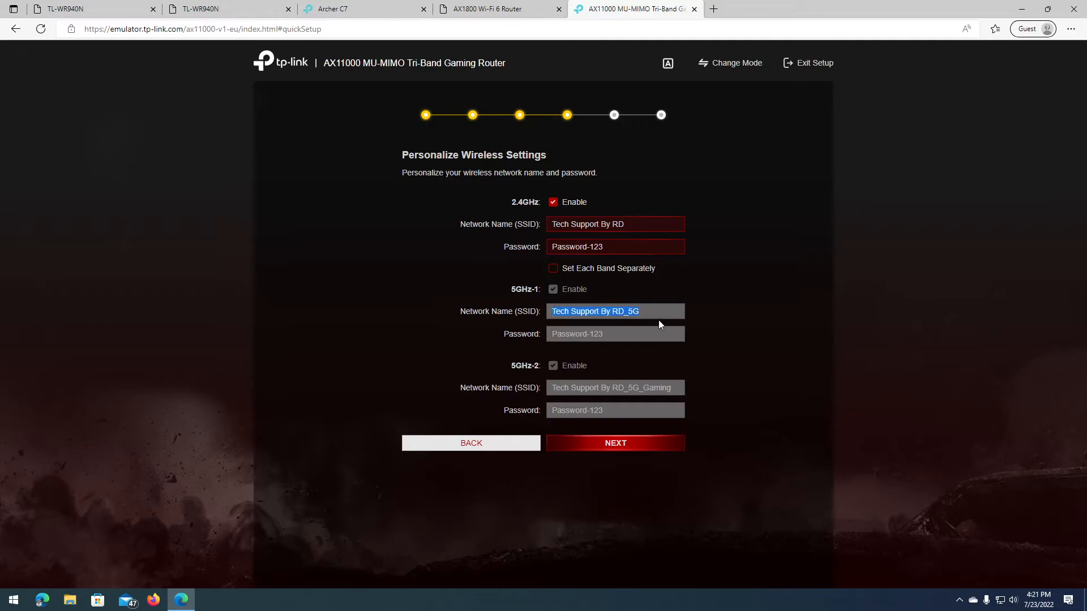
{"action": "left_click_drag", "start_coordinate": [553, 388], "coordinate": [675, 392]}
{"action": "left_click", "coordinate": [672, 393]}
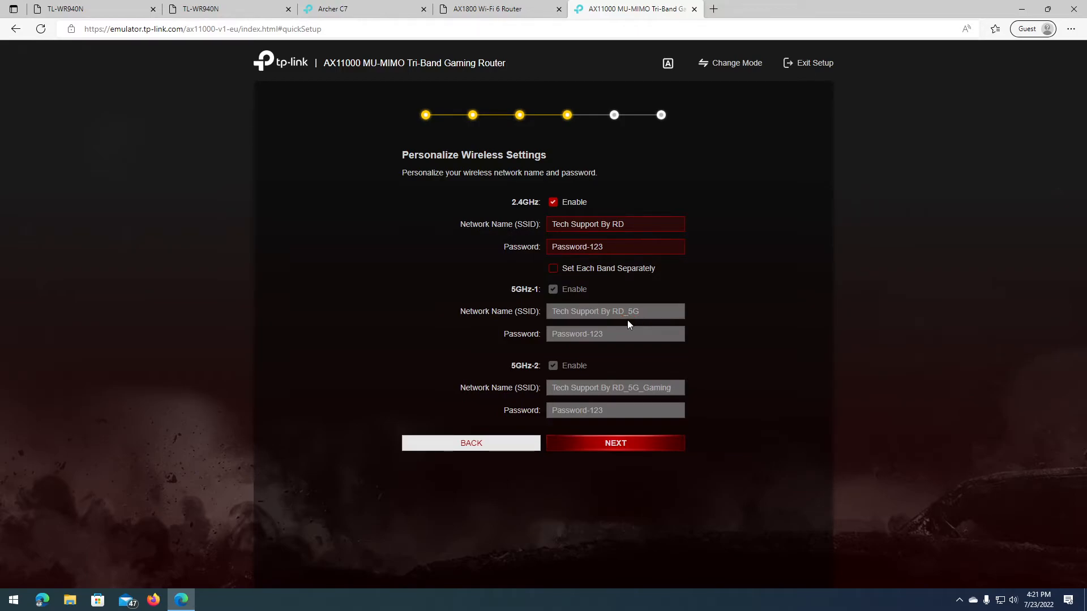
{"action": "left_click_drag", "start_coordinate": [557, 312], "coordinate": [662, 320]}
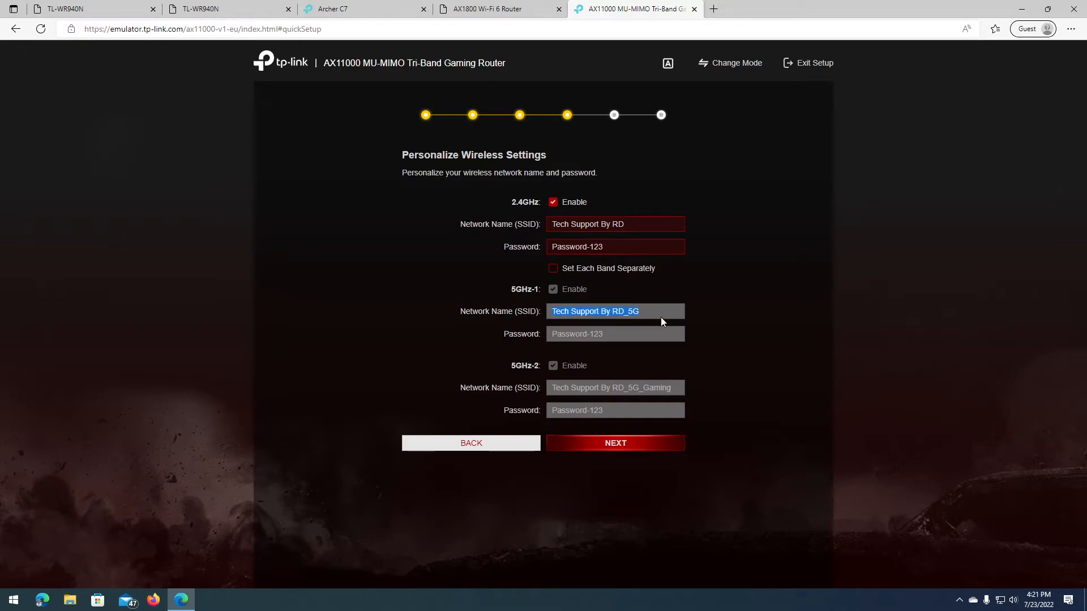
{"action": "mouse_move", "coordinate": [555, 221]}
{"action": "left_mouse_down"}
{"action": "mouse_move", "coordinate": [675, 223]}
{"action": "mouse_move", "coordinate": [537, 223]}
{"action": "left_mouse_up"}
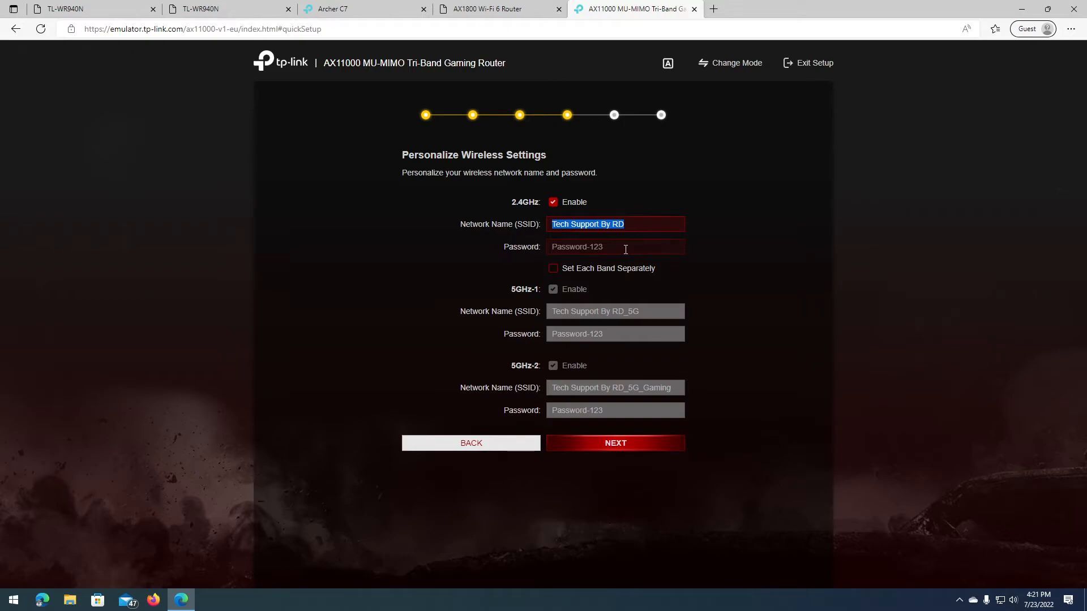
{"action": "key", "text": "Tab"}
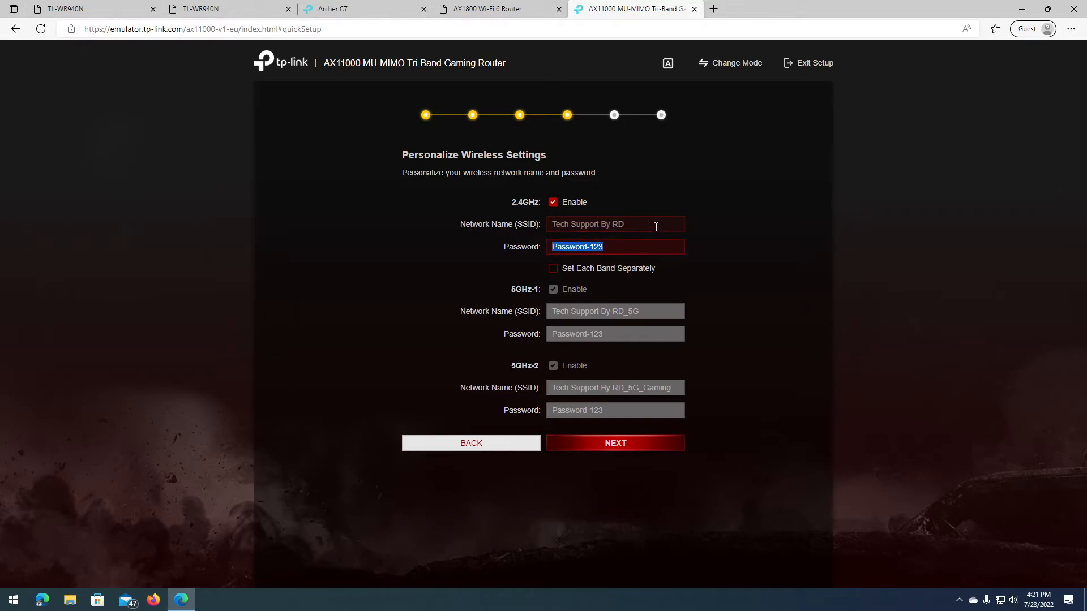
{"action": "left_click_drag", "start_coordinate": [656, 227], "coordinate": [532, 228]}
{"action": "left_click_drag", "start_coordinate": [648, 222], "coordinate": [549, 225]}
{"action": "left_click_drag", "start_coordinate": [613, 247], "coordinate": [516, 247]}
{"action": "left_click_drag", "start_coordinate": [657, 226], "coordinate": [538, 228]}
{"action": "left_click", "coordinate": [574, 228]}
{"action": "triple_click", "coordinate": [572, 229]}
{"action": "left_click", "coordinate": [592, 247]}
{"action": "mouse_move", "coordinate": [553, 391]}
{"action": "left_mouse_down"}
{"action": "mouse_move", "coordinate": [672, 394]}
{"action": "mouse_move", "coordinate": [555, 388]}
{"action": "left_mouse_up"}
{"action": "left_click", "coordinate": [671, 391]}
{"action": "left_click", "coordinate": [580, 400]}
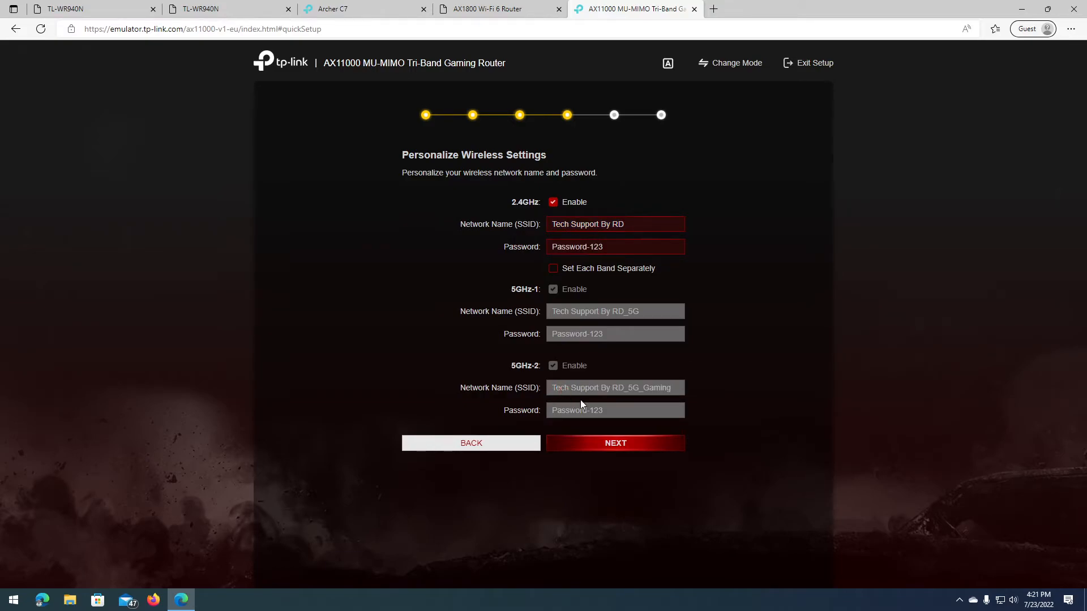
Step: Save the AX11000 wireless settings and expand the Upgrade Firmware details, selecting 'simulator'
{"action": "left_click", "coordinate": [627, 442]}
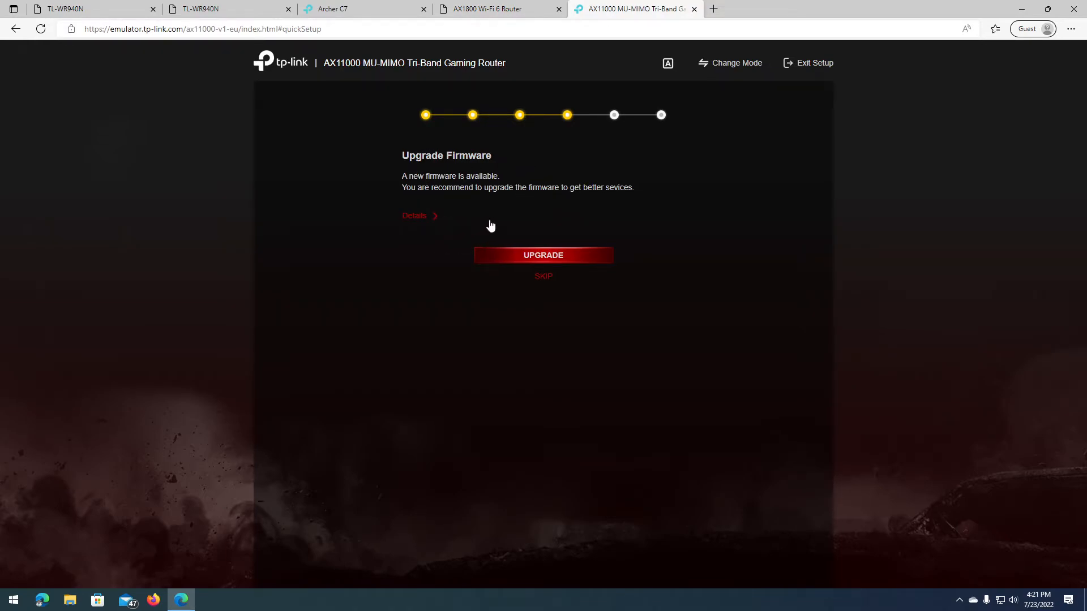
{"action": "left_click", "coordinate": [424, 216]}
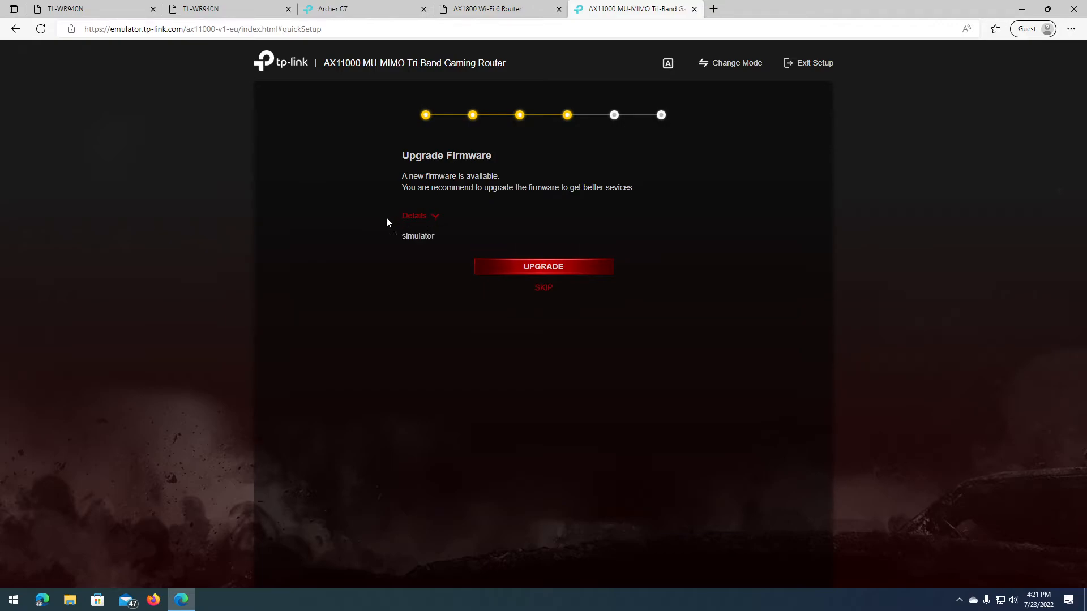
{"action": "left_click_drag", "start_coordinate": [404, 235], "coordinate": [450, 239]}
{"action": "double_click", "coordinate": [418, 236]}
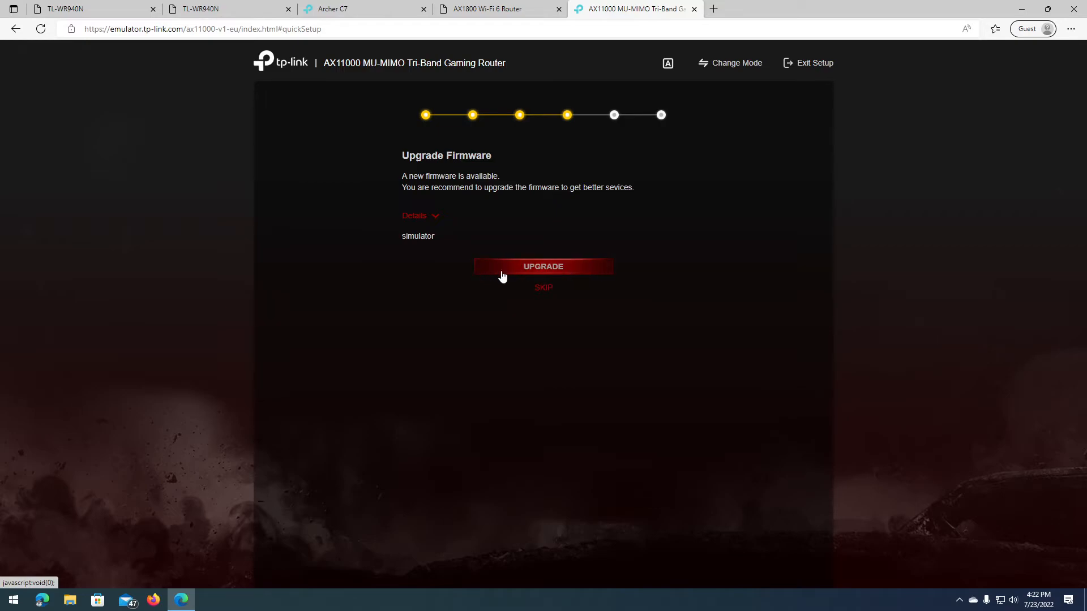
Step: Skip the firmware upgrade and review the Success summary's time zone, connection type and names
{"action": "left_click", "coordinate": [549, 288]}
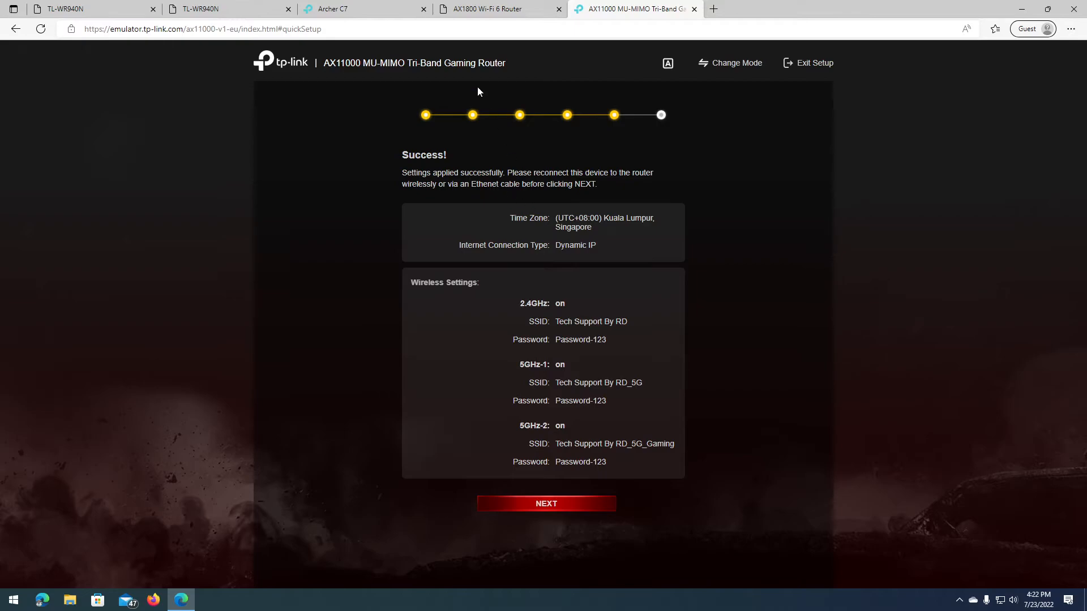
{"action": "left_click_drag", "start_coordinate": [452, 216], "coordinate": [658, 456]}
{"action": "left_click", "coordinate": [641, 466]}
{"action": "left_click_drag", "start_coordinate": [557, 217], "coordinate": [616, 252]}
{"action": "left_click", "coordinate": [607, 248]}
{"action": "mouse_move", "coordinate": [556, 322]}
{"action": "left_mouse_down"}
{"action": "mouse_move", "coordinate": [627, 323]}
{"action": "mouse_move", "coordinate": [541, 323]}
{"action": "left_mouse_up"}
{"action": "left_click", "coordinate": [525, 323]}
{"action": "left_click_drag", "start_coordinate": [543, 168], "coordinate": [594, 186]}
{"action": "left_click", "coordinate": [584, 186]}
Step: Check the 2.4GHz network name and password, then finish the AX11000 quick setup
{"action": "triple_click", "coordinate": [562, 321]}
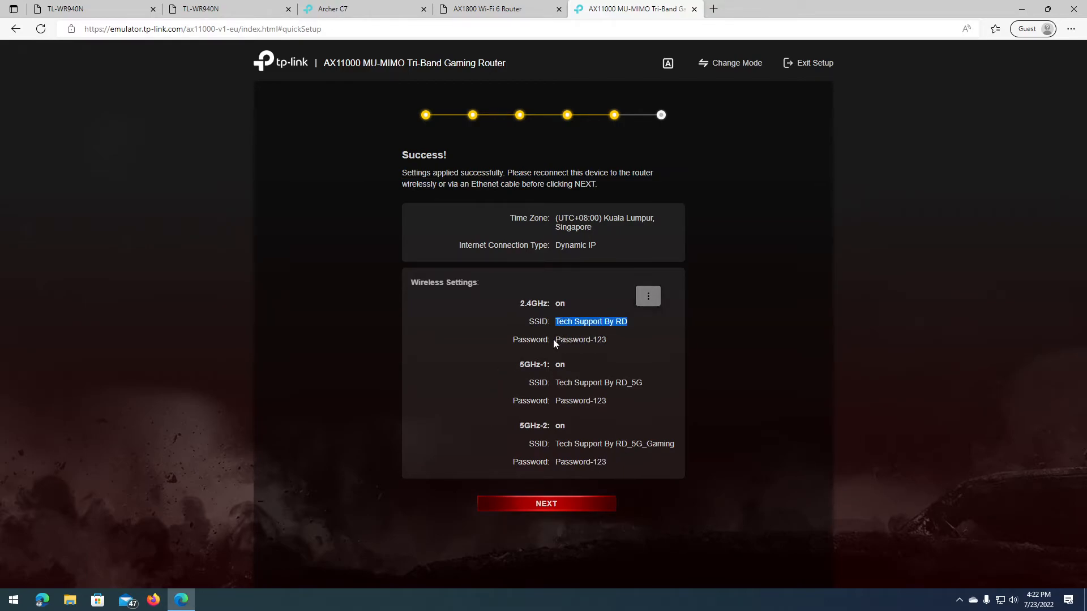
{"action": "left_click_drag", "start_coordinate": [552, 338], "coordinate": [619, 344]}
{"action": "left_click_drag", "start_coordinate": [545, 340], "coordinate": [608, 344]}
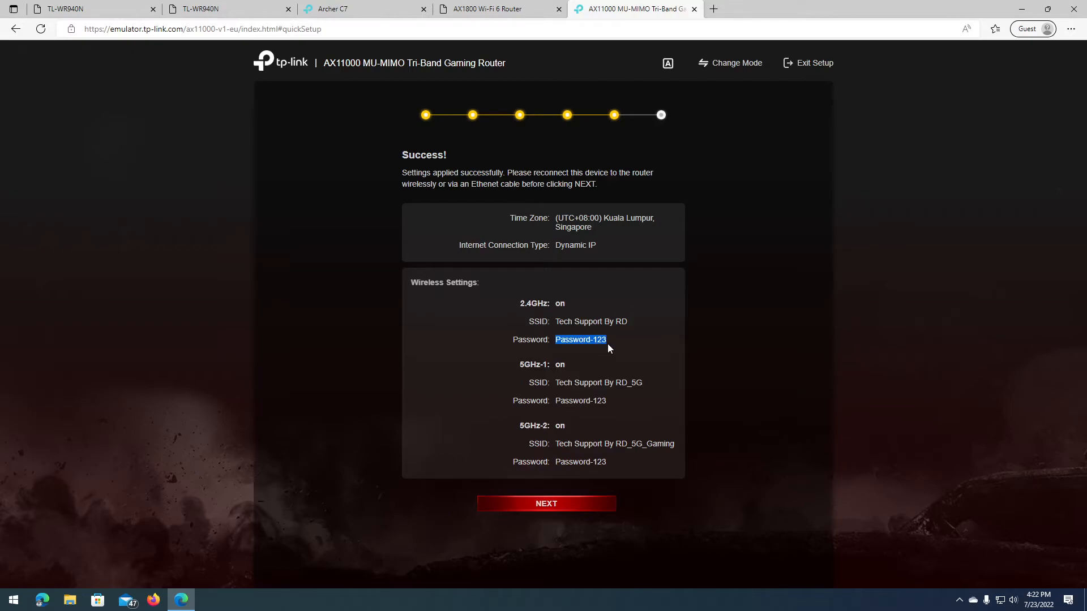
{"action": "left_click", "coordinate": [545, 433]}
{"action": "left_click", "coordinate": [544, 507]}
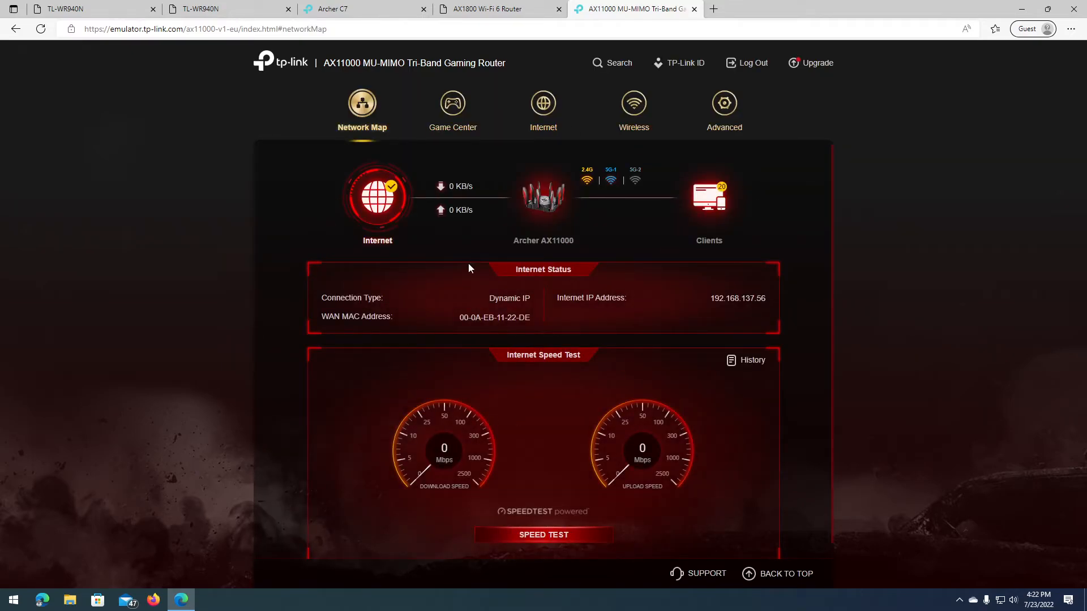
Step: Switch to the AX1800 Wi-Fi 6 Router tab
{"action": "left_click", "coordinate": [490, 15]}
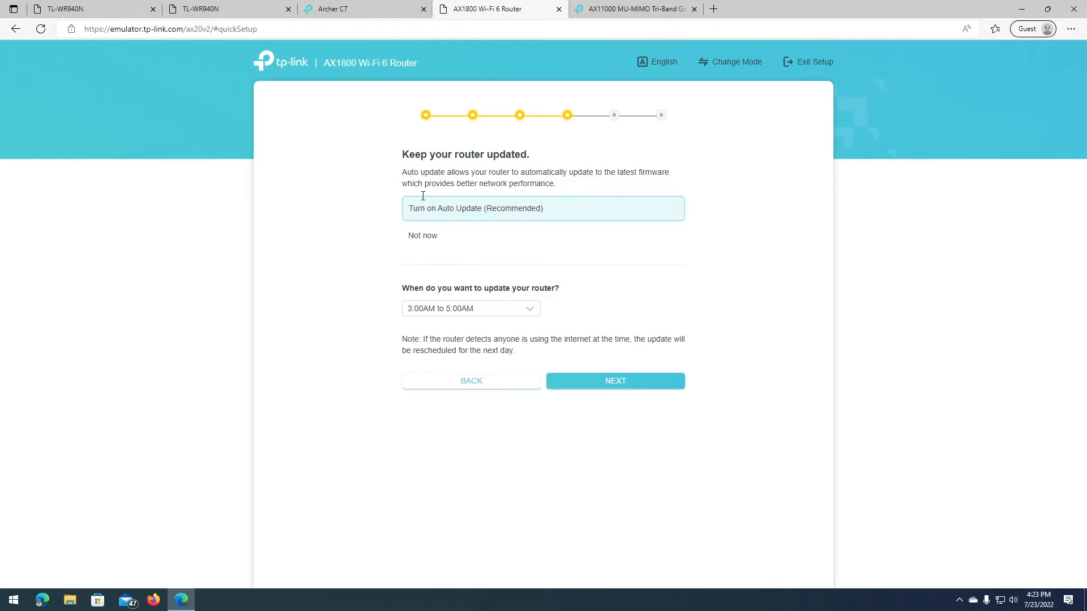
Step: Keep AX1800 auto update at 3:00AM to 5:00AM and continue
{"action": "left_click", "coordinate": [484, 311]}
{"action": "scroll", "coordinate": [469, 351], "scroll_direction": "up", "scroll_amount": 3}
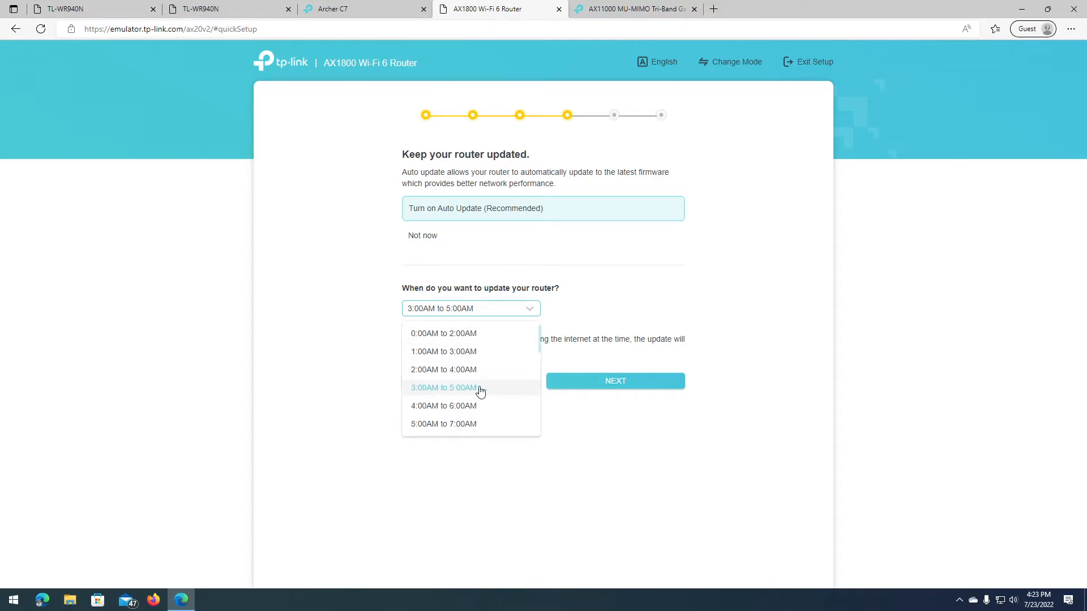
{"action": "left_click", "coordinate": [517, 296]}
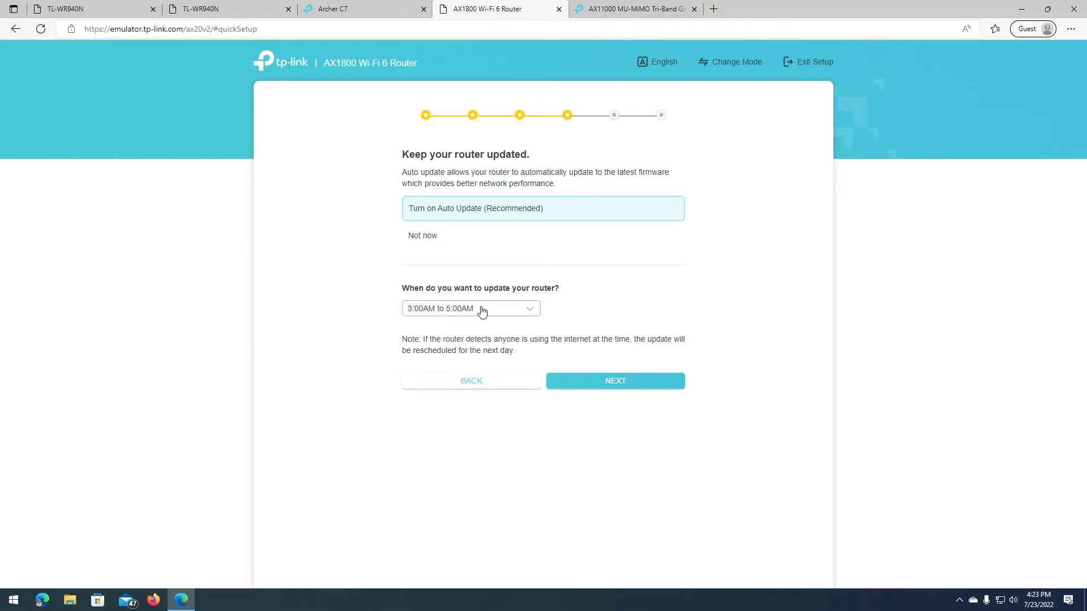
{"action": "left_click", "coordinate": [632, 381]}
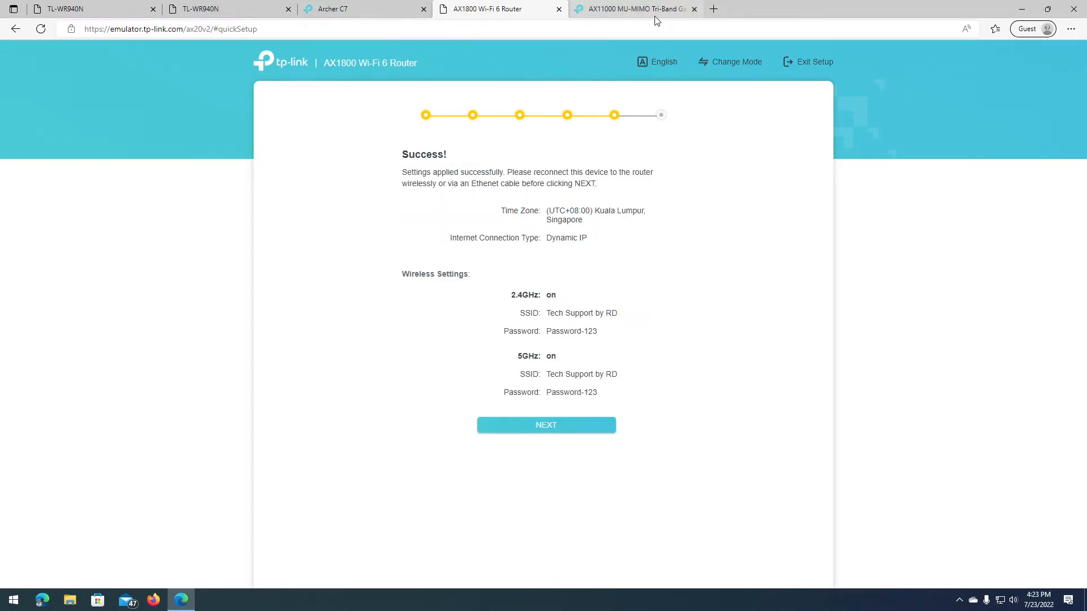
Step: Review the Success summary's 5GHz name and password, then continue to cloud service
{"action": "left_click_drag", "start_coordinate": [401, 170], "coordinate": [635, 330]}
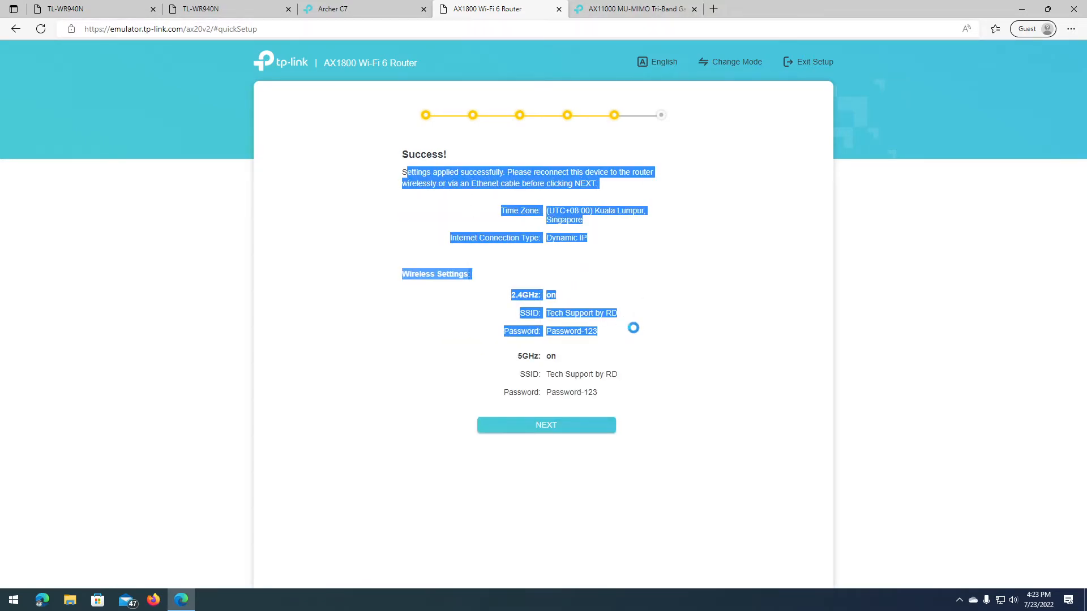
{"action": "left_click", "coordinate": [606, 337]}
{"action": "mouse_move", "coordinate": [552, 375]}
{"action": "left_mouse_down"}
{"action": "mouse_move", "coordinate": [621, 381]}
{"action": "mouse_move", "coordinate": [545, 394]}
{"action": "left_mouse_up"}
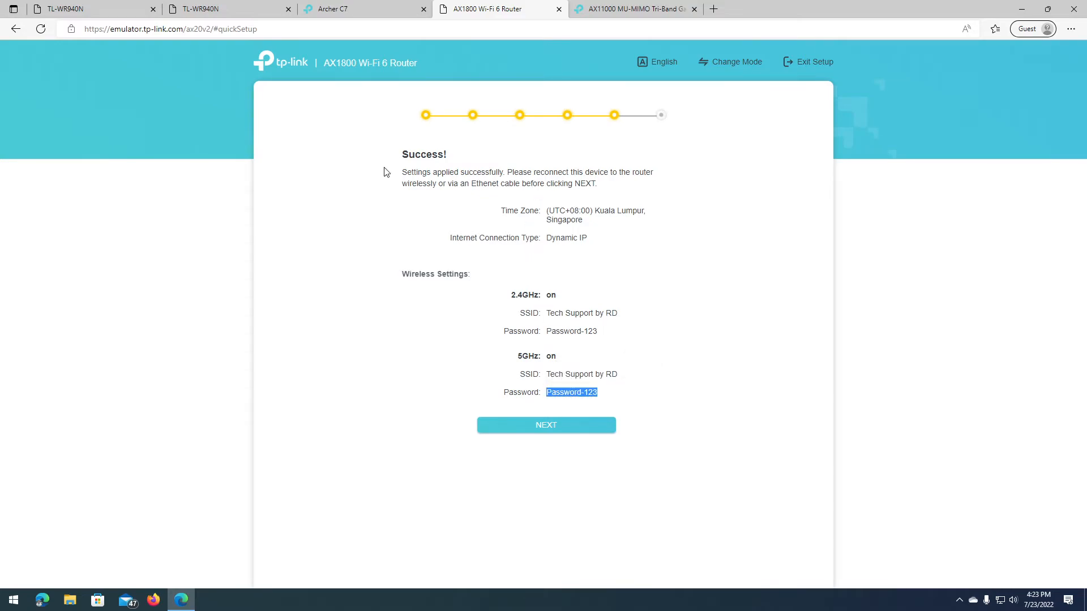
{"action": "left_click", "coordinate": [613, 373]}
{"action": "left_click", "coordinate": [581, 428]}
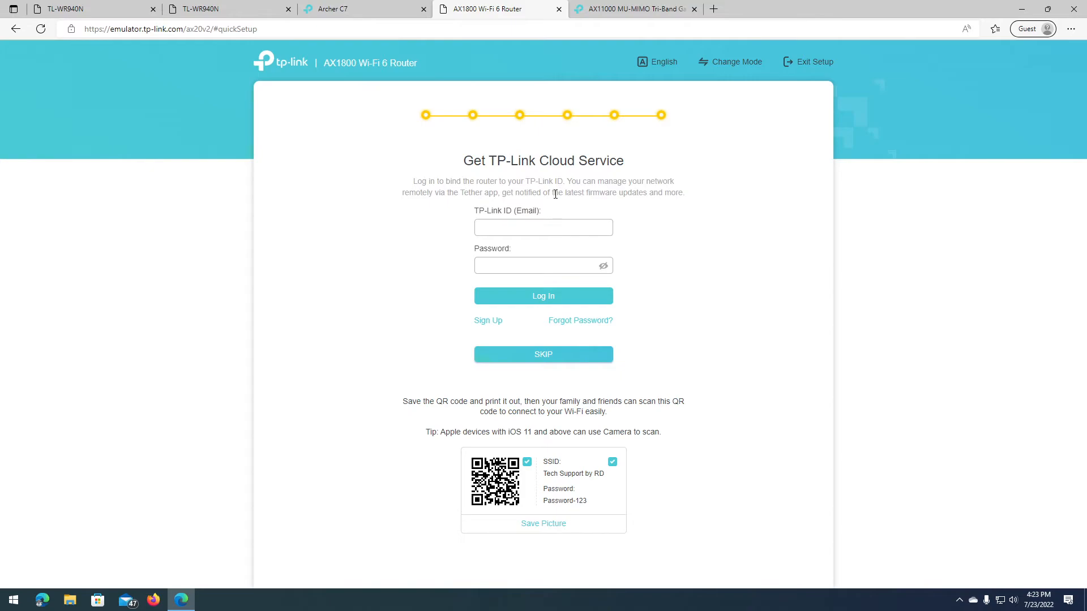
Step: Attempt the AX1800 cloud login with empty fields, then skip TP-Link Cloud Service
{"action": "left_click", "coordinate": [539, 268]}
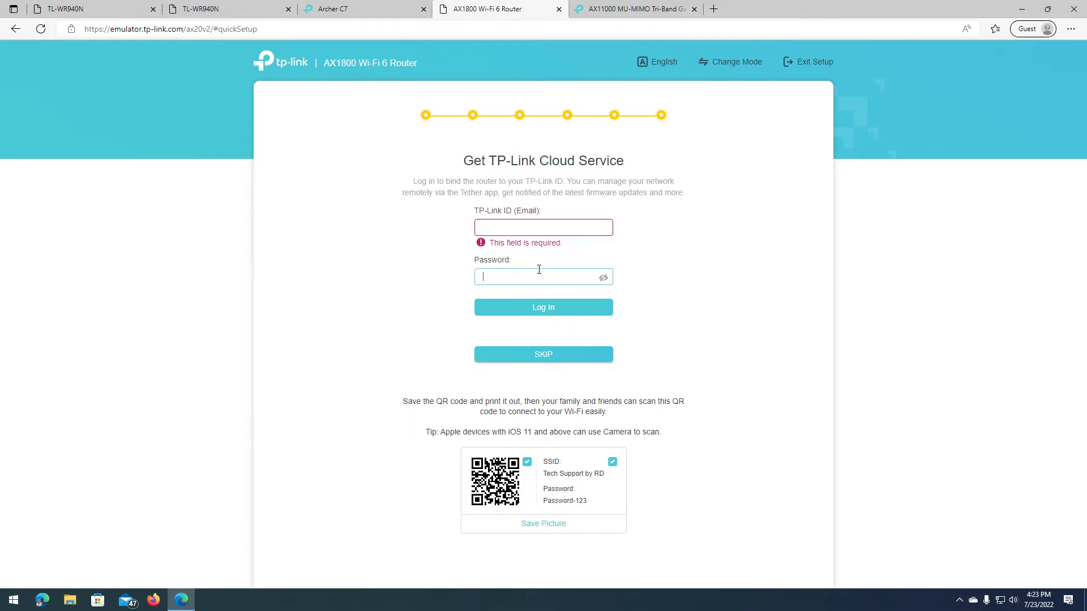
{"action": "left_click", "coordinate": [544, 229]}
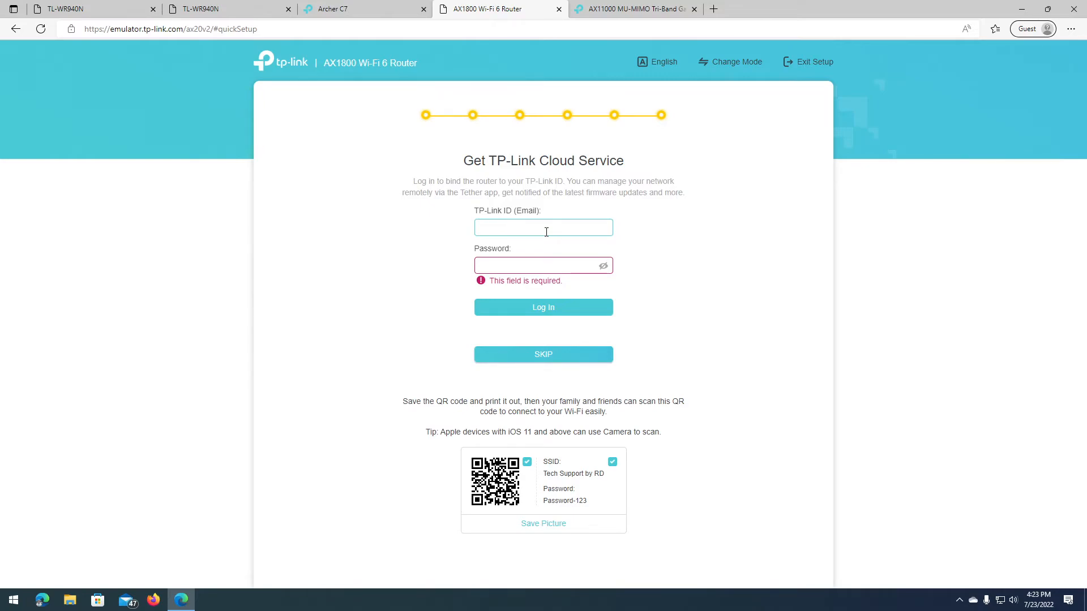
{"action": "left_click", "coordinate": [562, 312]}
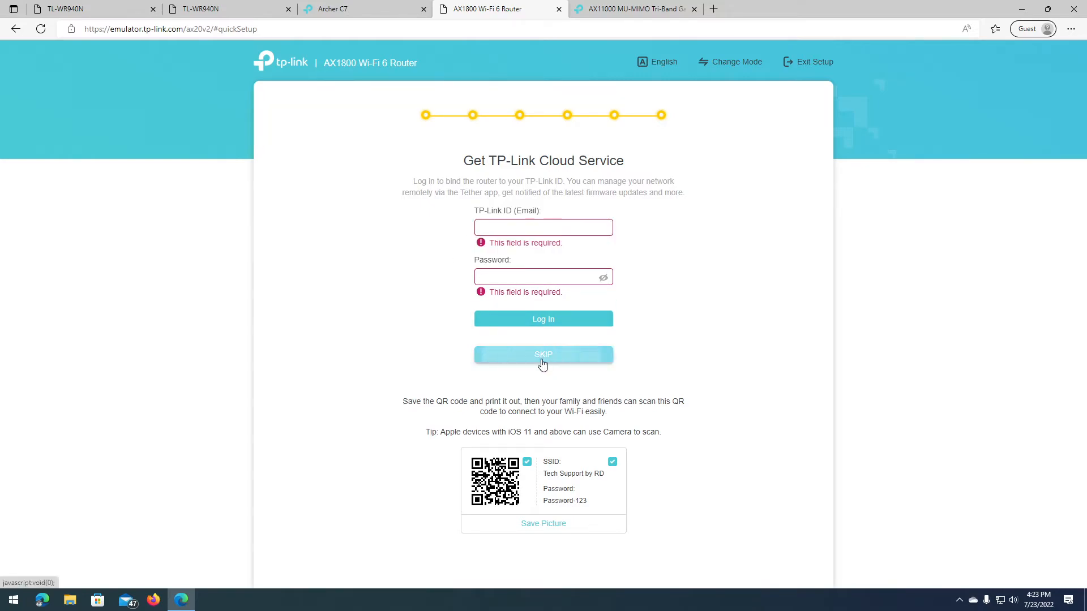
{"action": "left_click", "coordinate": [541, 363]}
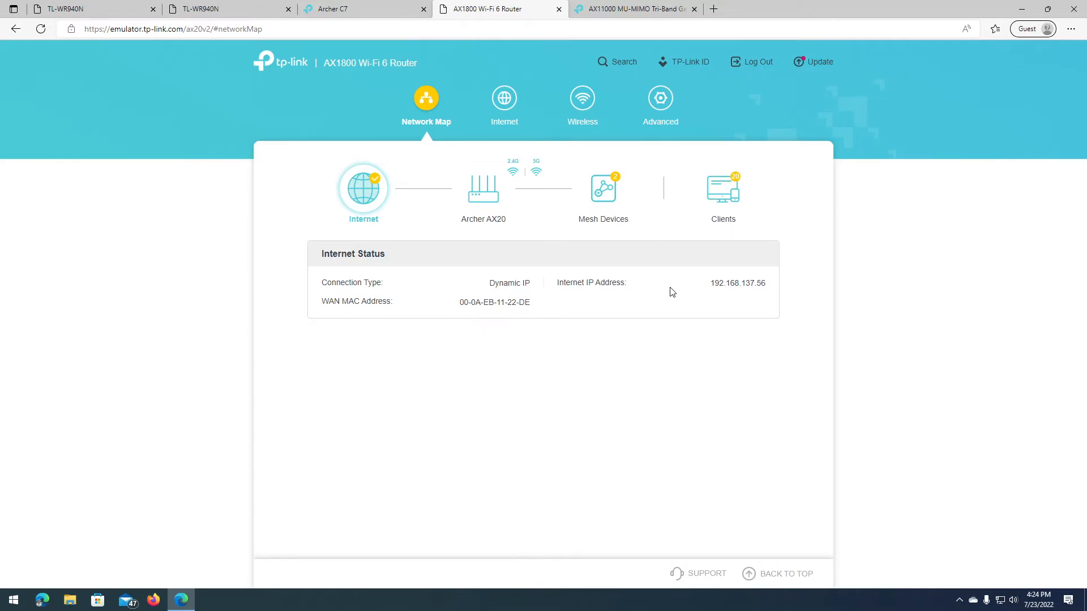
Step: Switch back and forth between the AX1800 and AX11000 router pages to review them
{"action": "left_click", "coordinate": [639, 9]}
{"action": "left_click", "coordinate": [512, 6]}
{"action": "left_click", "coordinate": [603, 12]}
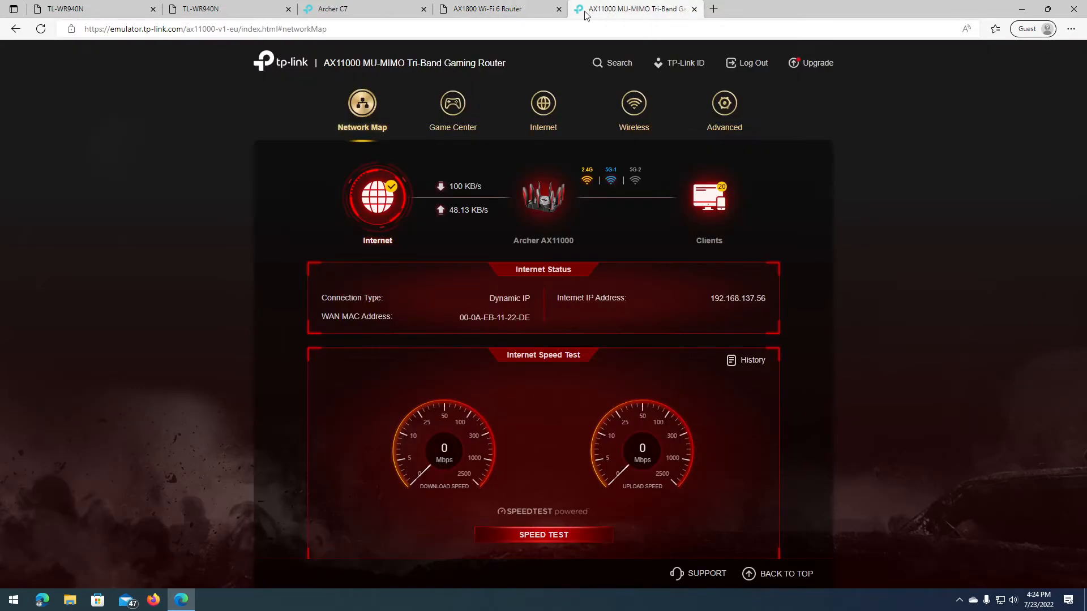
{"action": "left_click", "coordinate": [514, 14]}
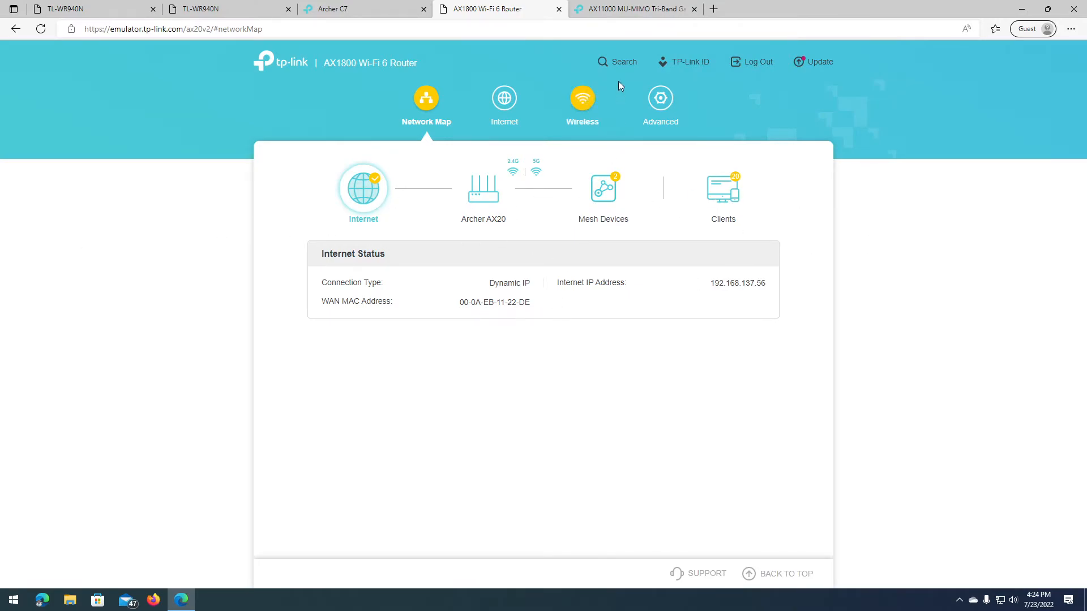
{"action": "left_click", "coordinate": [676, 16]}
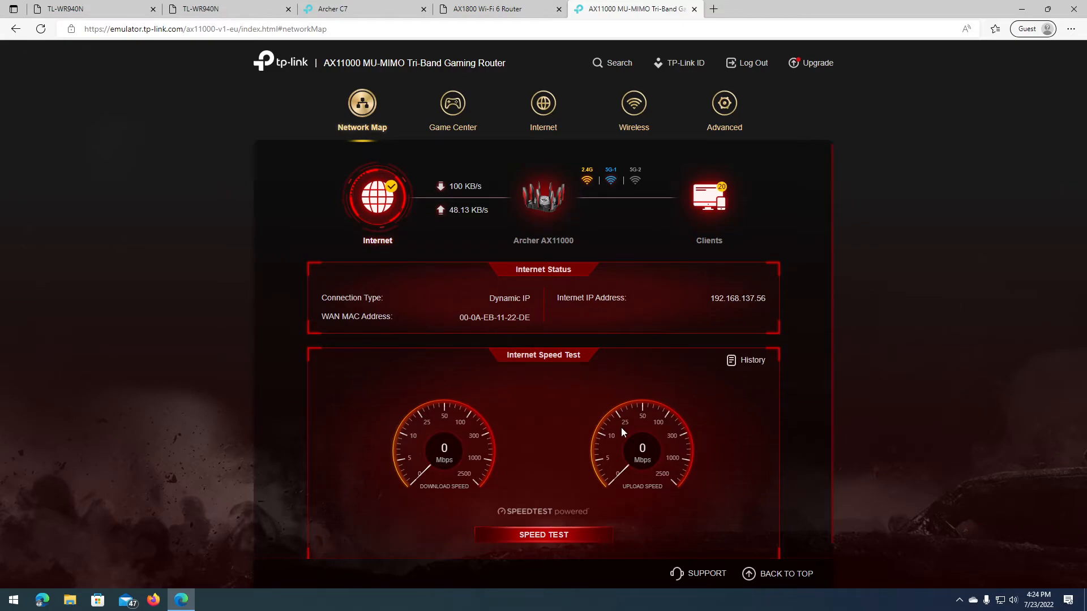
{"action": "left_click", "coordinate": [509, 7]}
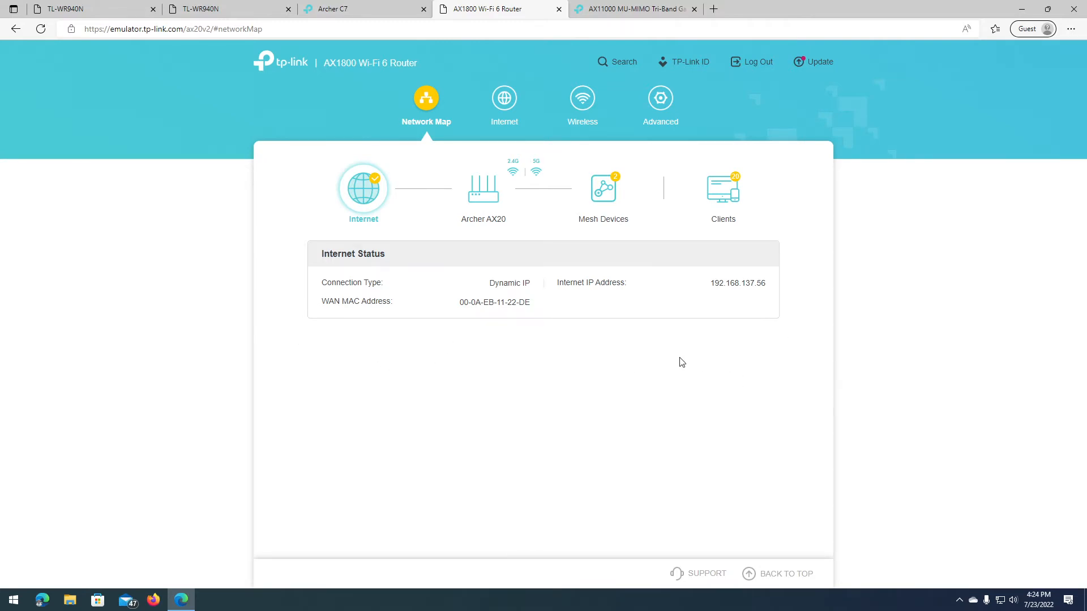
Step: Glance over the AX1800 and AX11000 pages, then return to the Archer C7 Time Zone step
{"action": "left_click", "coordinate": [364, 7]}
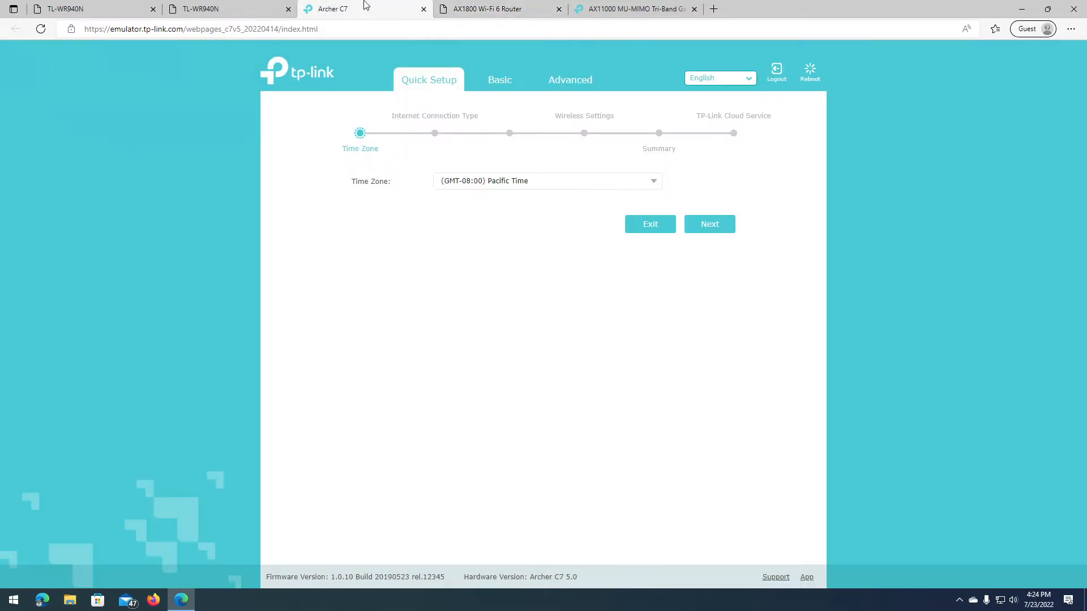
{"action": "left_click", "coordinate": [244, 6]}
{"action": "left_click", "coordinate": [124, 5]}
{"action": "left_click", "coordinate": [388, 6]}
{"action": "left_click", "coordinate": [522, 13]}
{"action": "left_click", "coordinate": [634, 12]}
{"action": "left_click", "coordinate": [538, 10]}
{"action": "left_click", "coordinate": [385, 9]}
Step: Set the time zone to (GMT+08:00) Beijing, Hong Kong, Perth, Singapore and continue
{"action": "left_click", "coordinate": [650, 182]}
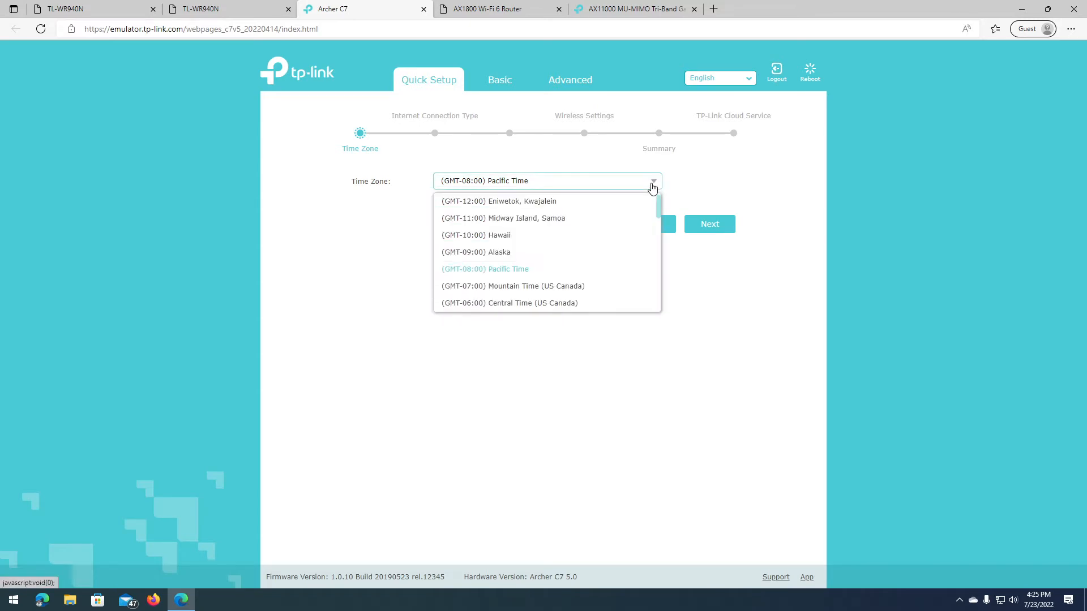
{"action": "scroll", "coordinate": [528, 260], "scroll_direction": "down", "scroll_amount": 2}
{"action": "scroll", "coordinate": [528, 260], "scroll_direction": "down", "scroll_amount": 8}
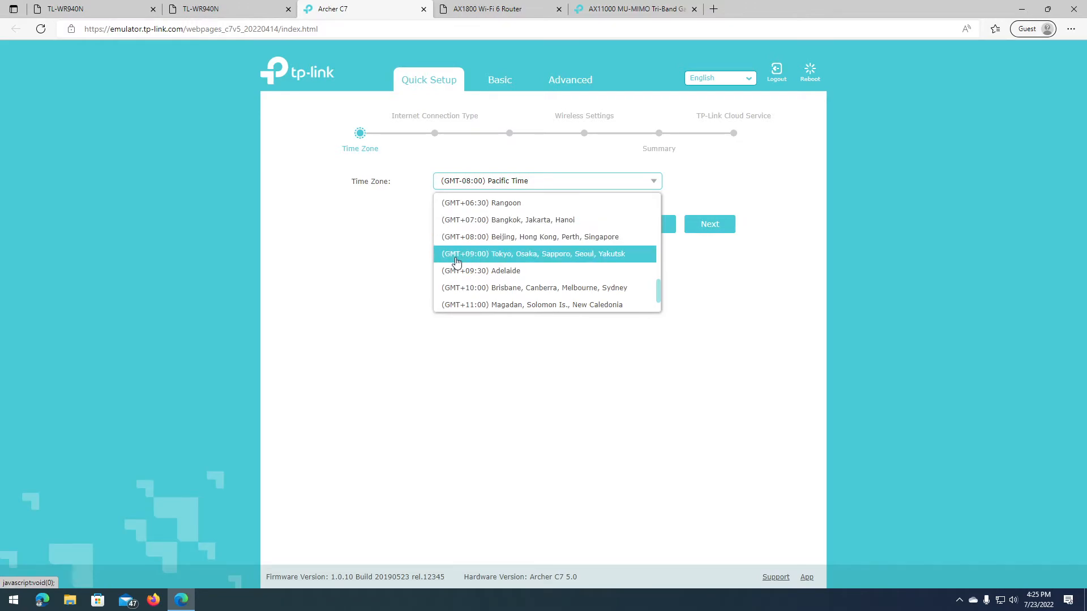
{"action": "left_click", "coordinate": [478, 238]}
{"action": "left_click", "coordinate": [723, 223]}
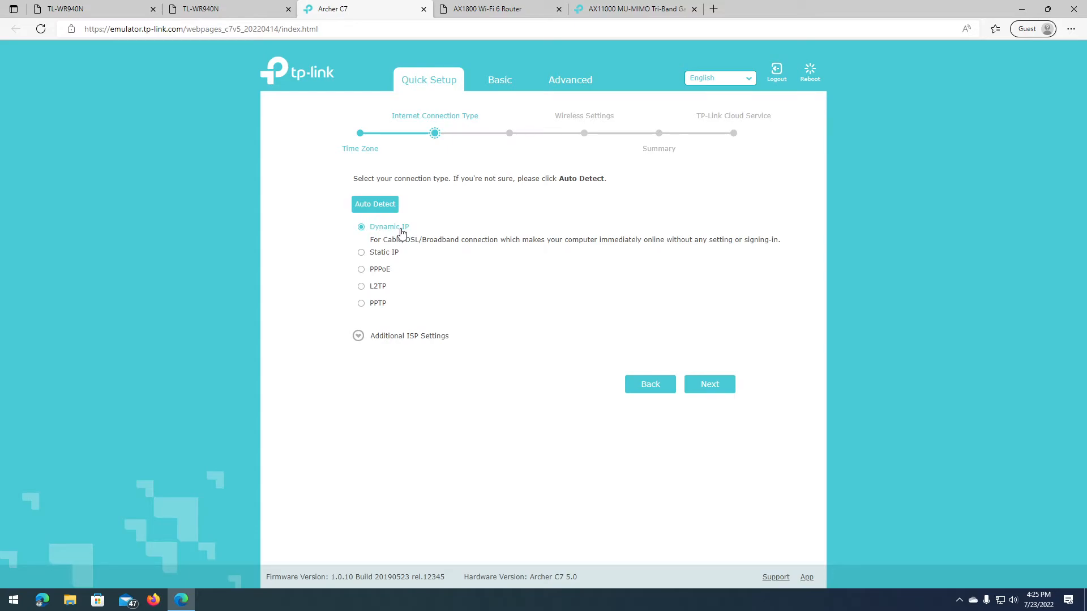
Step: Check Additional ISP Settings, then continue with Dynamic IP and Do NOT Clone MAC Address
{"action": "left_click", "coordinate": [419, 336]}
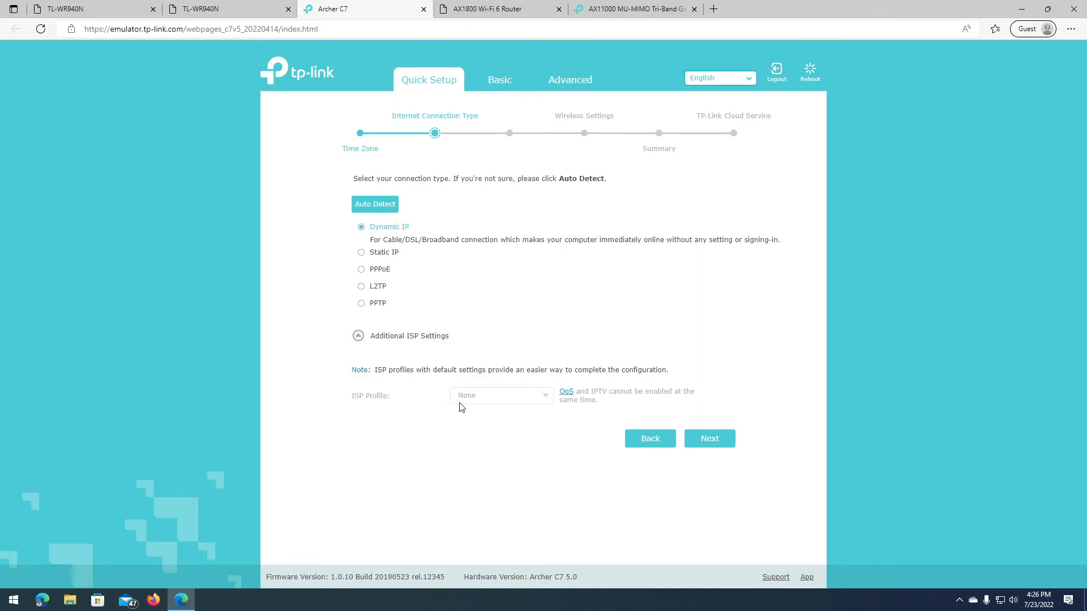
{"action": "left_click", "coordinate": [396, 336]}
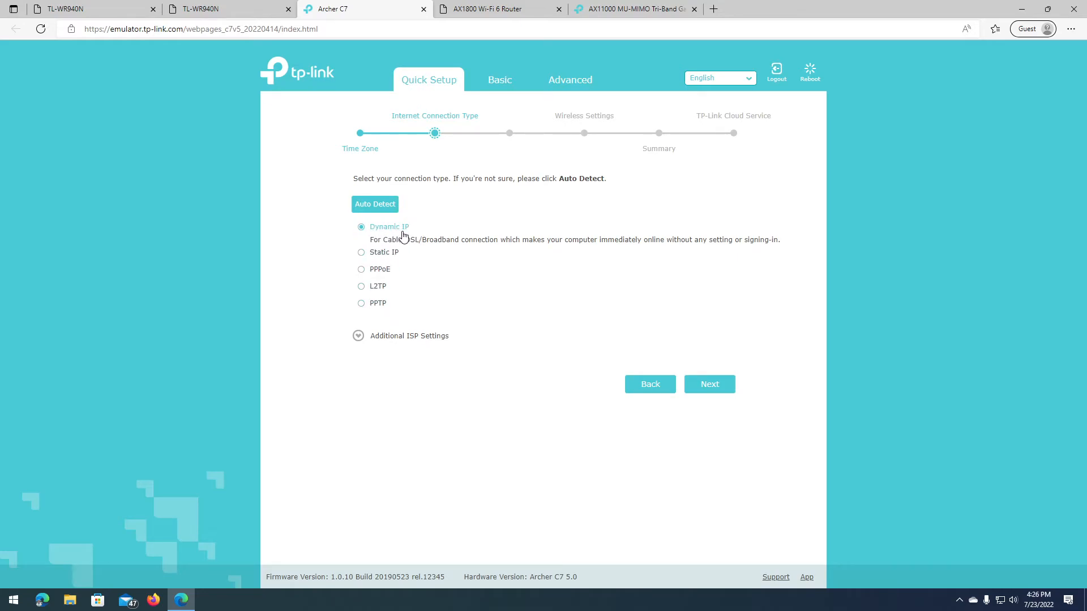
{"action": "left_click", "coordinate": [708, 384]}
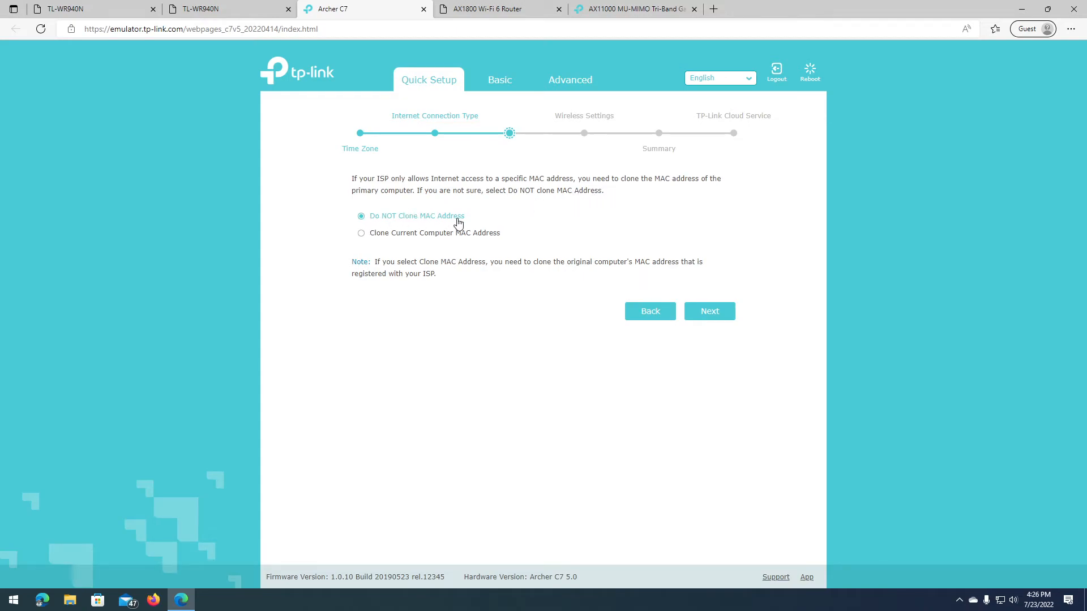
{"action": "left_click", "coordinate": [726, 312]}
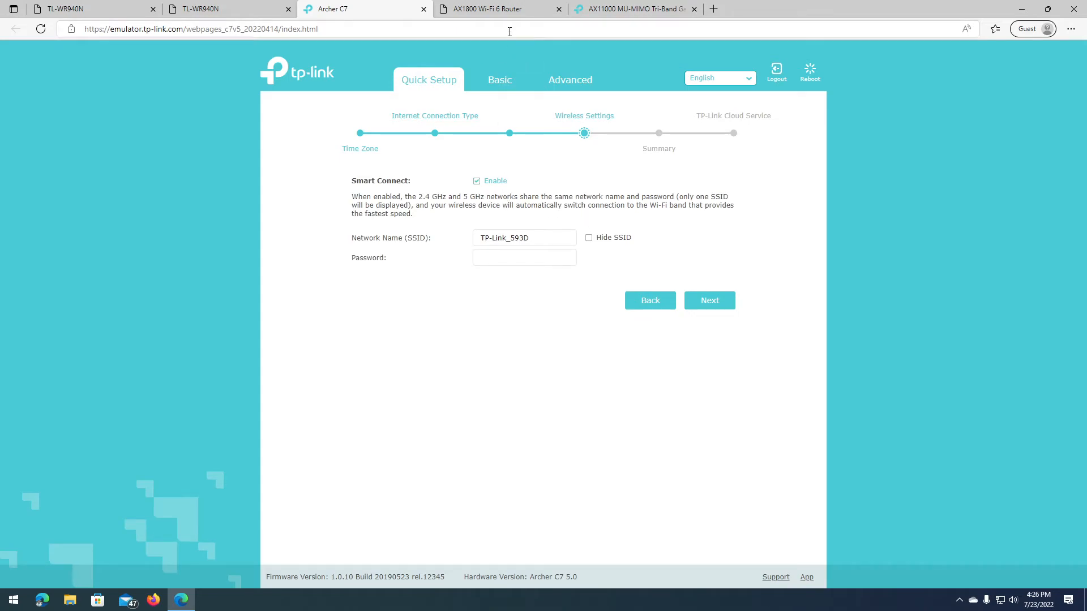
Step: Replace the default network name with 'Tech Support by RD'
{"action": "left_click_drag", "start_coordinate": [541, 236], "coordinate": [449, 232]}
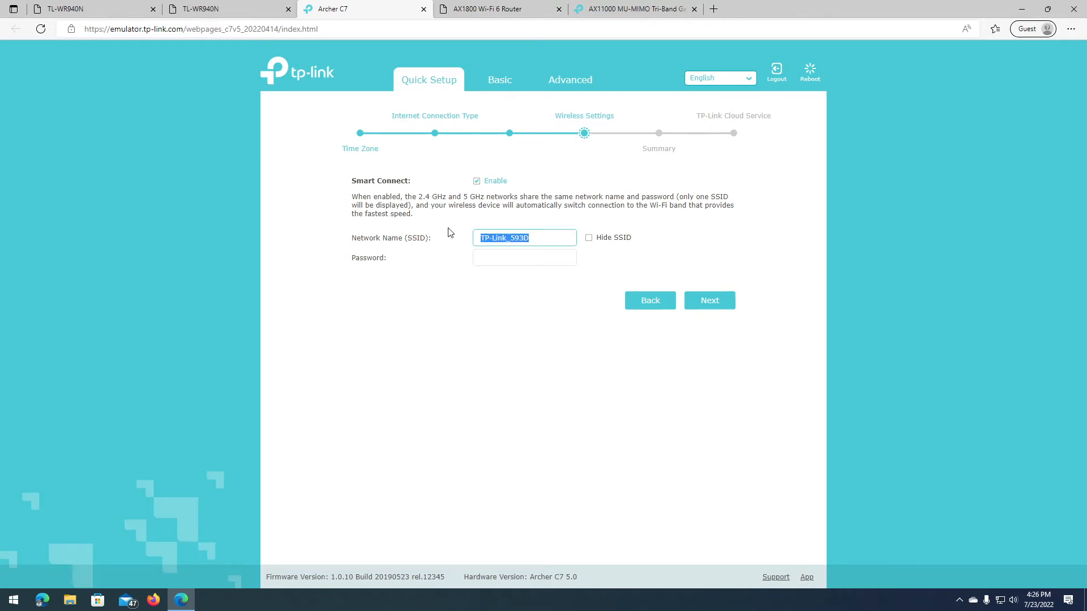
{"action": "type", "text": "Tech Support by RD"}
{"action": "key", "text": "Tab"}
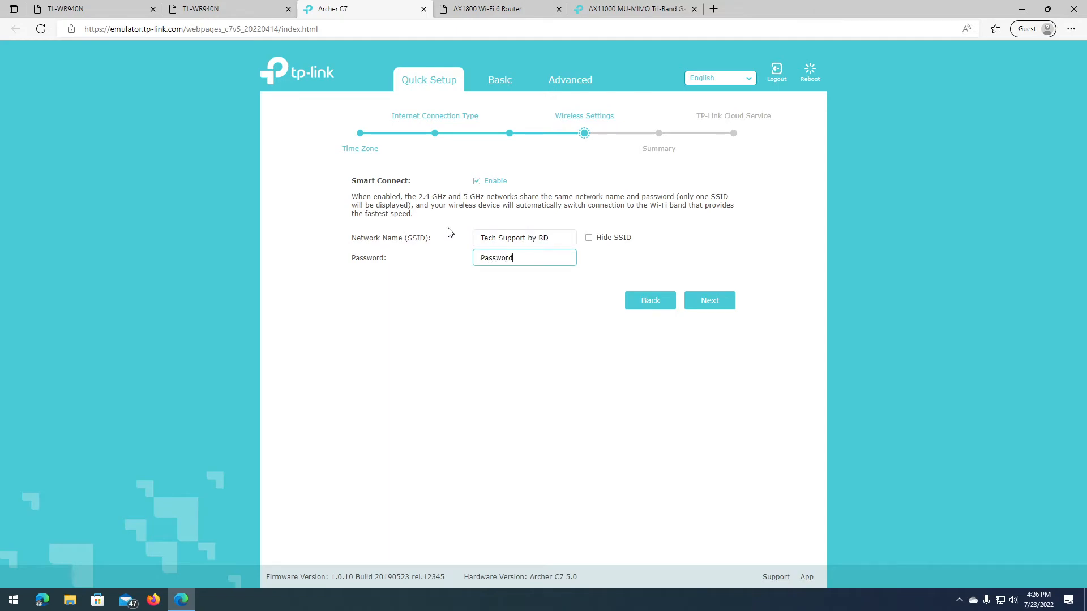
Step: Turn off Smart Connect, enable 5GHz, and copy the 2.4GHz name and password to it
{"action": "left_click", "coordinate": [476, 181]}
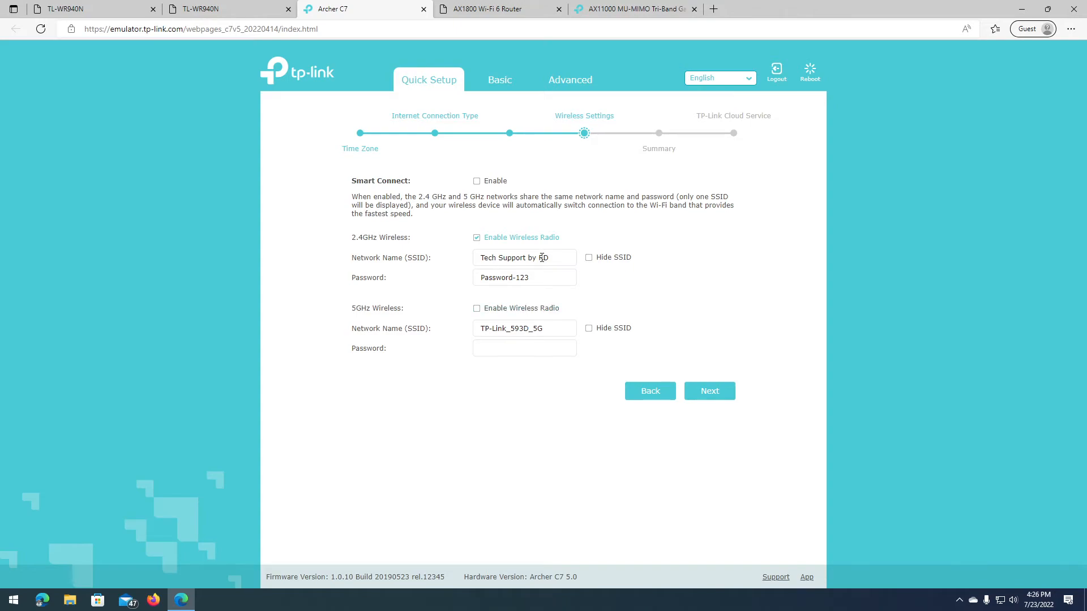
{"action": "left_click_drag", "start_coordinate": [550, 257], "coordinate": [480, 257]}
{"action": "left_click", "coordinate": [511, 348]}
{"action": "left_click", "coordinate": [523, 310]}
{"action": "left_click", "coordinate": [551, 259]}
{"action": "key", "text": "ctrl+a"}
{"action": "key", "text": "ctrl+c"}
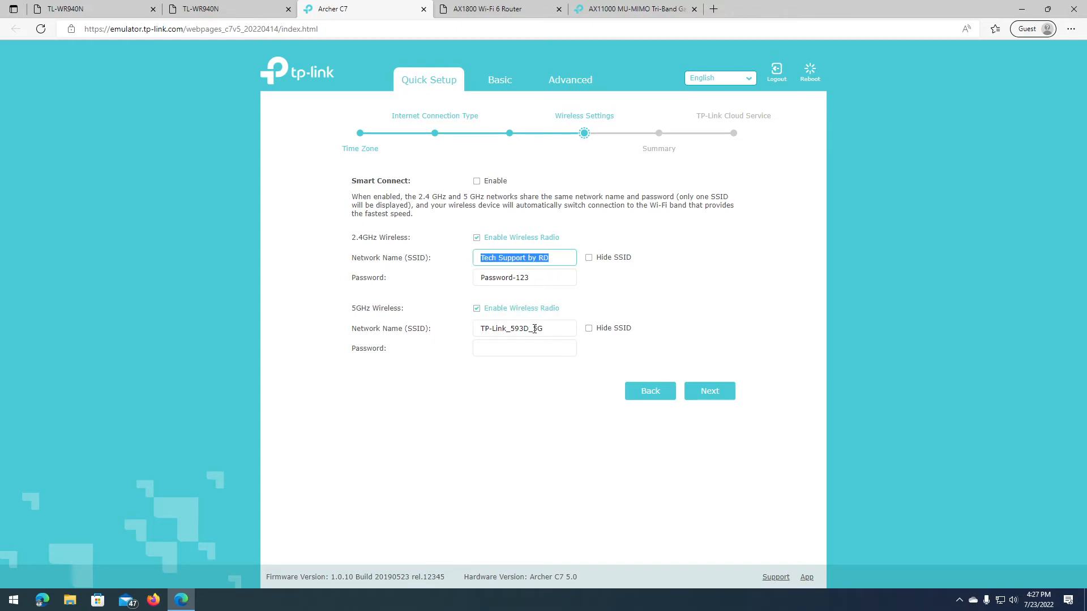
{"action": "left_click_drag", "start_coordinate": [529, 331], "coordinate": [447, 323]}
{"action": "key", "text": "ctrl+v"}
{"action": "left_click", "coordinate": [545, 277]}
{"action": "key", "text": "ctrl+a"}
{"action": "left_click", "coordinate": [530, 349]}
{"action": "key", "text": "ctrl+v"}
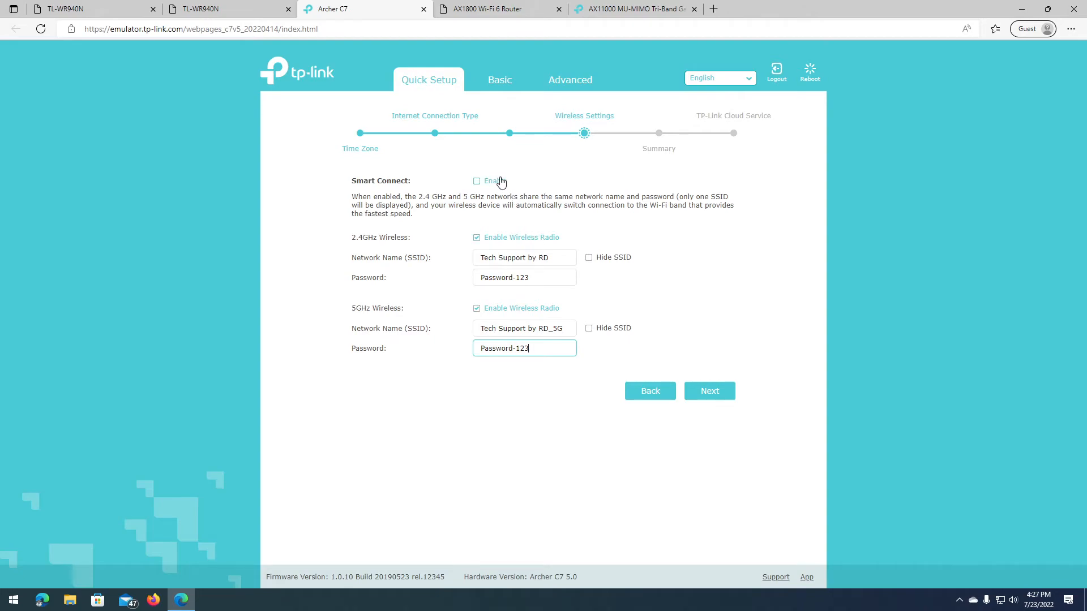
Step: Remove the _5G suffix so the 5GHz name matches 'Tech Support by RD'
{"action": "left_click", "coordinate": [545, 278]}
{"action": "left_click_drag", "start_coordinate": [563, 329], "coordinate": [470, 334]}
{"action": "key", "text": "BackSpace"}
{"action": "left_click_drag", "start_coordinate": [555, 258], "coordinate": [420, 243]}
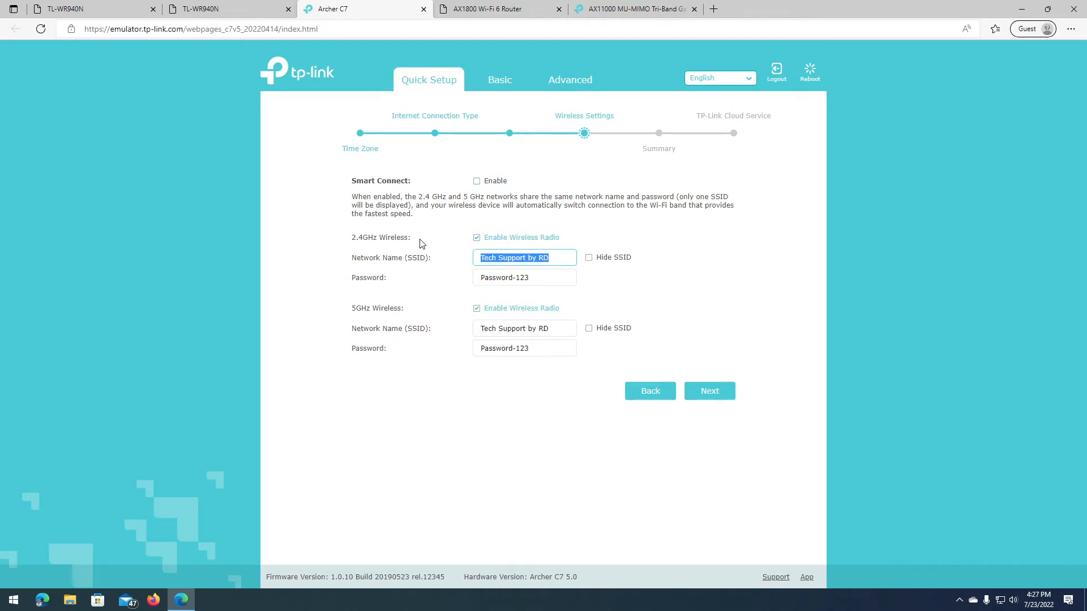
{"action": "left_click", "coordinate": [558, 328]}
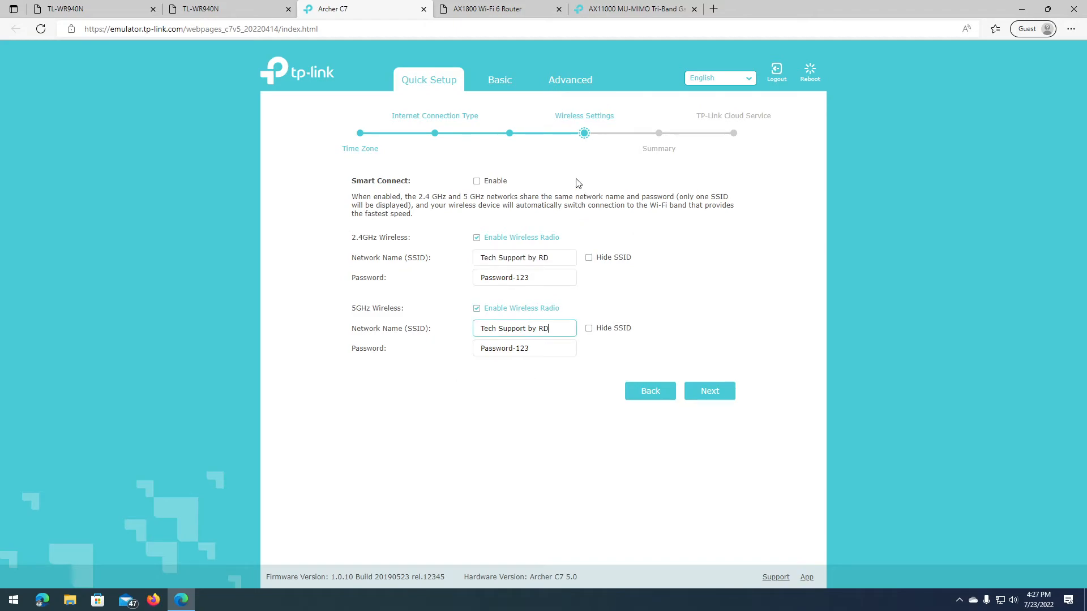
{"action": "left_click", "coordinate": [547, 352]}
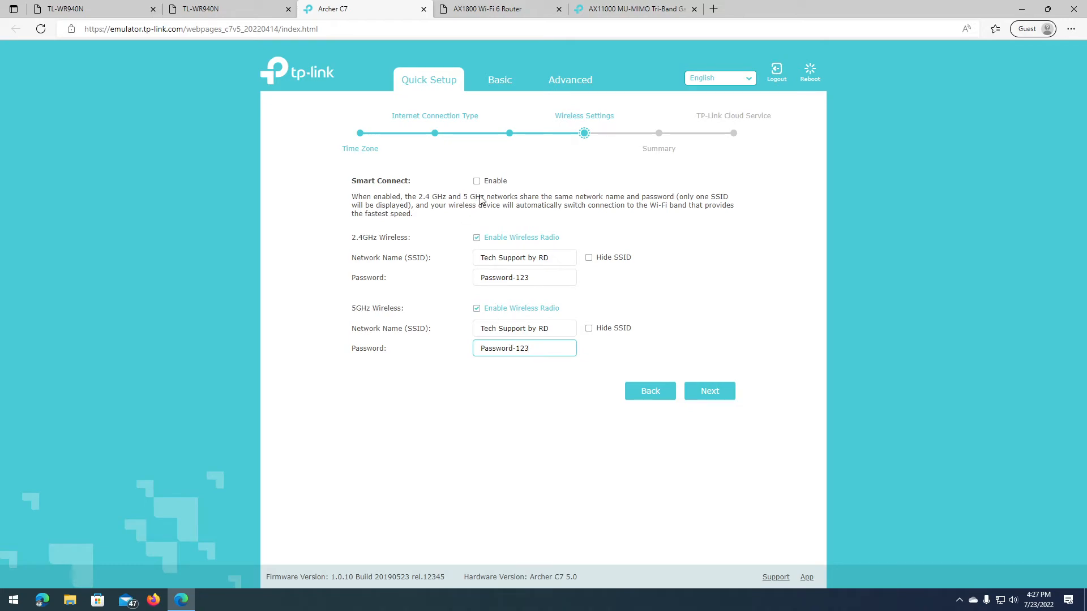
{"action": "left_click", "coordinate": [495, 185]}
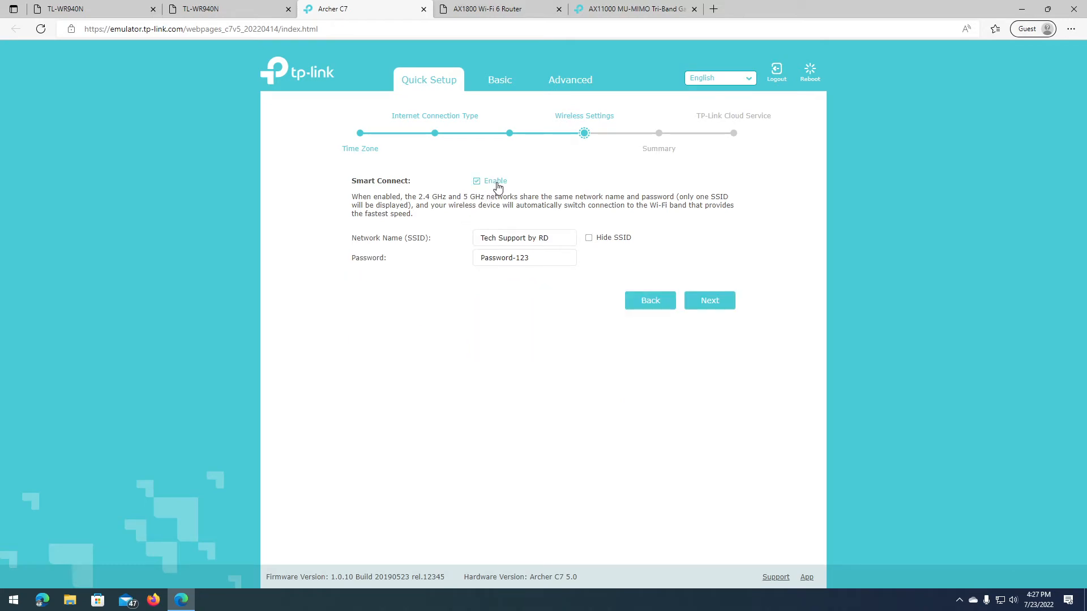
{"action": "left_click", "coordinate": [557, 240]}
{"action": "left_click", "coordinate": [542, 259]}
{"action": "left_click", "coordinate": [555, 239]}
{"action": "left_click", "coordinate": [551, 259]}
{"action": "left_click", "coordinate": [555, 241]}
{"action": "left_click", "coordinate": [555, 258]}
{"action": "left_click", "coordinate": [555, 239]}
{"action": "left_click", "coordinate": [494, 185]}
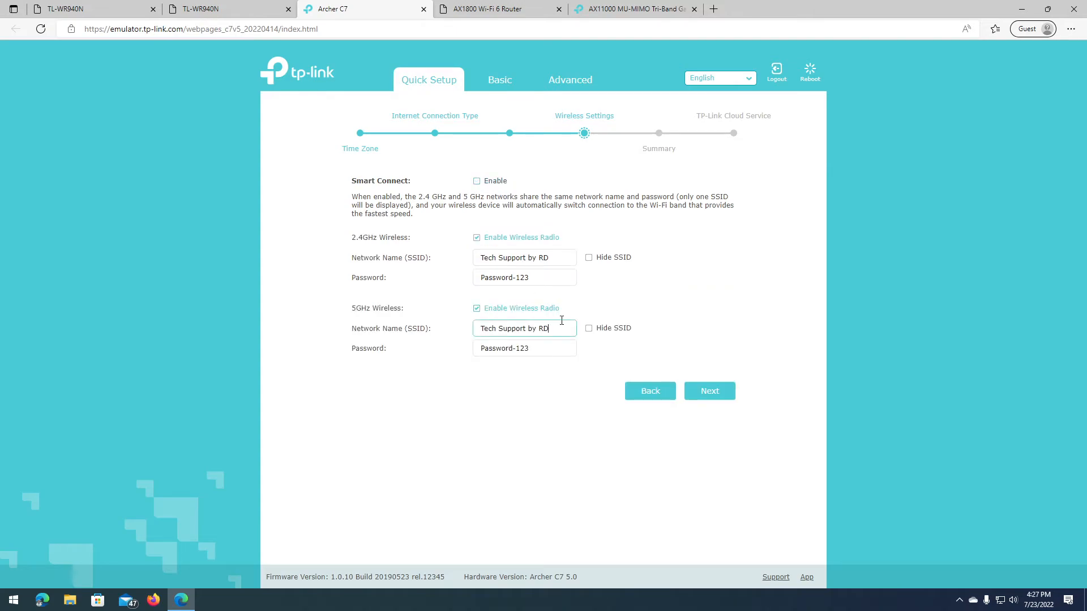
{"action": "type", "text": "G"}
{"action": "left_click_drag", "start_coordinate": [549, 328], "coordinate": [570, 328]}
{"action": "left_click", "coordinate": [550, 349]}
{"action": "left_click", "coordinate": [565, 258]}
{"action": "left_click", "coordinate": [563, 329]}
{"action": "left_click", "coordinate": [558, 349]}
{"action": "left_click", "coordinate": [559, 265]}
{"action": "left_click", "coordinate": [569, 278]}
{"action": "left_click", "coordinate": [555, 346]}
{"action": "left_click", "coordinate": [566, 328]}
{"action": "left_click_drag", "start_coordinate": [566, 327], "coordinate": [430, 317]}
{"action": "left_click_drag", "start_coordinate": [560, 257], "coordinate": [454, 257]}
{"action": "left_click_drag", "start_coordinate": [535, 278], "coordinate": [459, 273]}
{"action": "left_click_drag", "start_coordinate": [554, 257], "coordinate": [447, 262]}
{"action": "left_click", "coordinate": [547, 347]}
{"action": "left_click_drag", "start_coordinate": [564, 327], "coordinate": [478, 327]}
{"action": "key", "text": "BackSpace"}
{"action": "left_click_drag", "start_coordinate": [560, 257], "coordinate": [453, 253]}
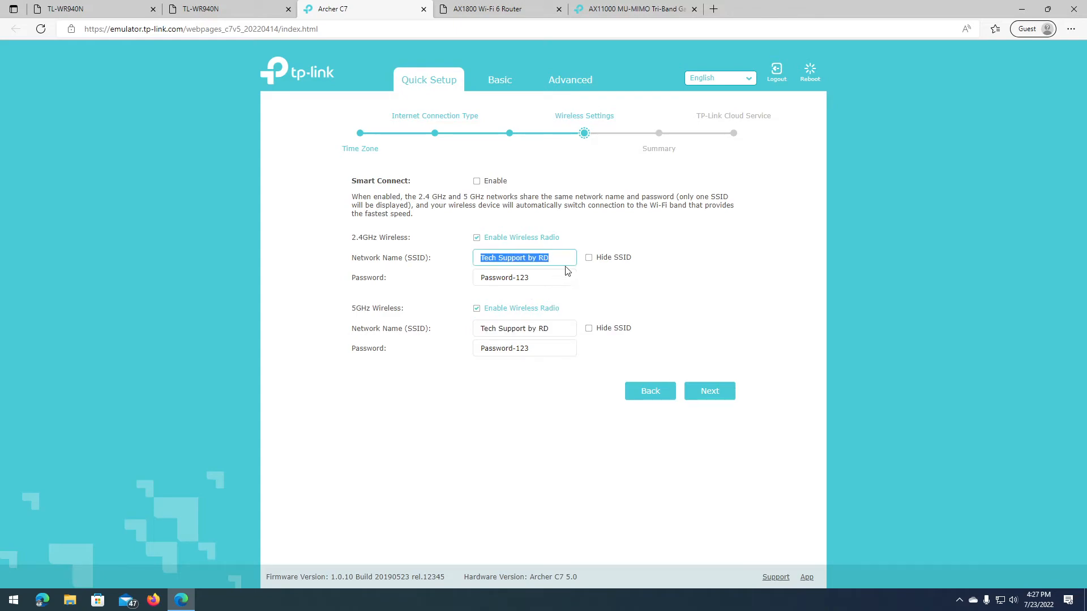
{"action": "left_click_drag", "start_coordinate": [554, 328], "coordinate": [470, 330]}
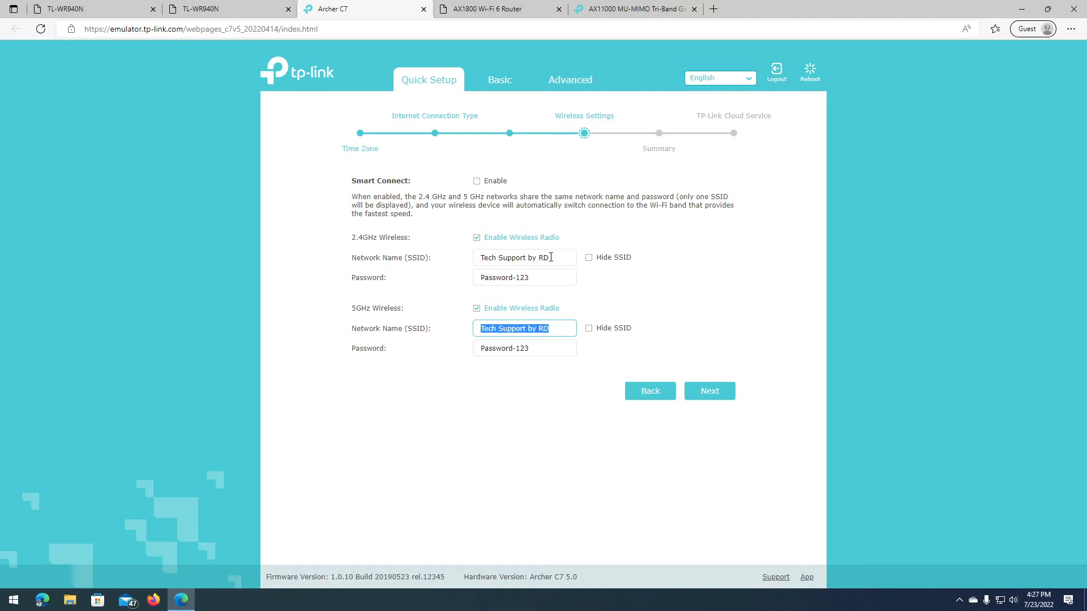
{"action": "left_click_drag", "start_coordinate": [548, 256], "coordinate": [586, 267]}
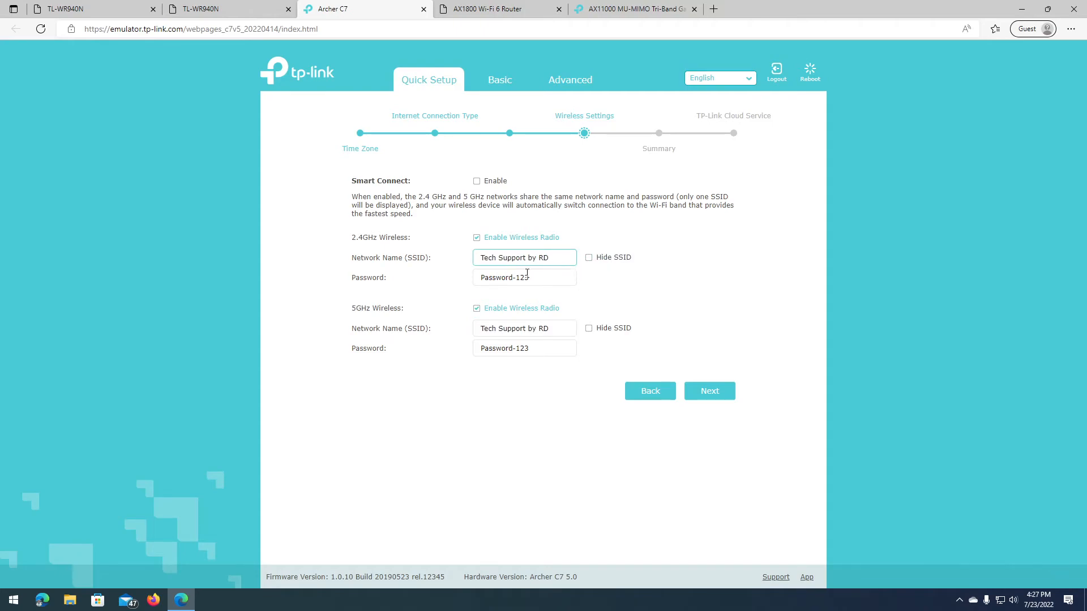
{"action": "left_click", "coordinate": [476, 181]}
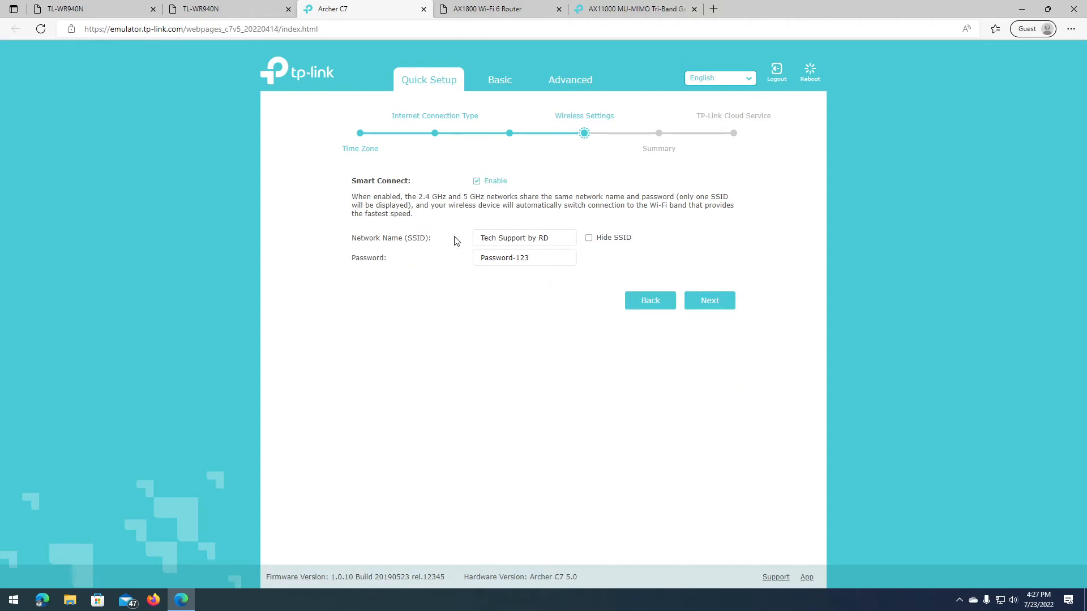
Step: Go through the Summary and save the Archer C7 setup to reach the QR-code success page
{"action": "left_click", "coordinate": [722, 308]}
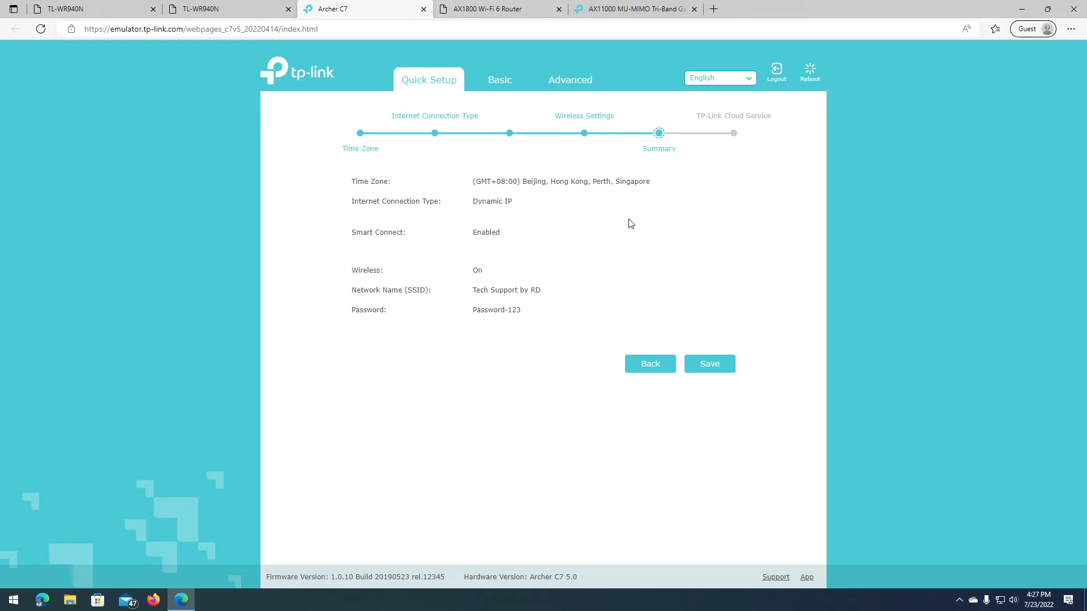
{"action": "left_click", "coordinate": [720, 365]}
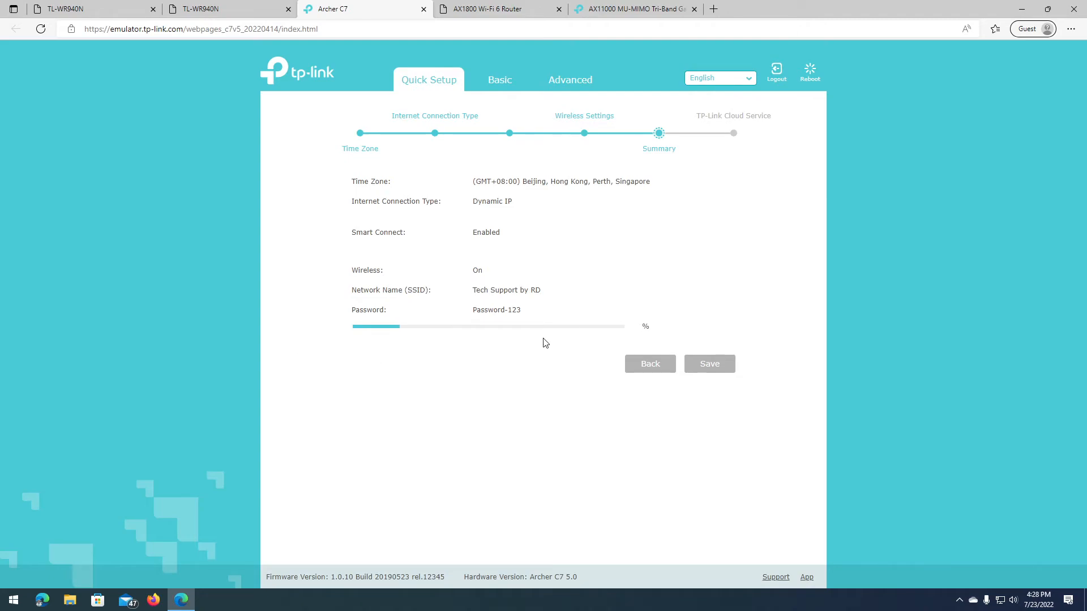
{"action": "left_click", "coordinate": [226, 7]}
{"action": "left_click", "coordinate": [328, 9]}
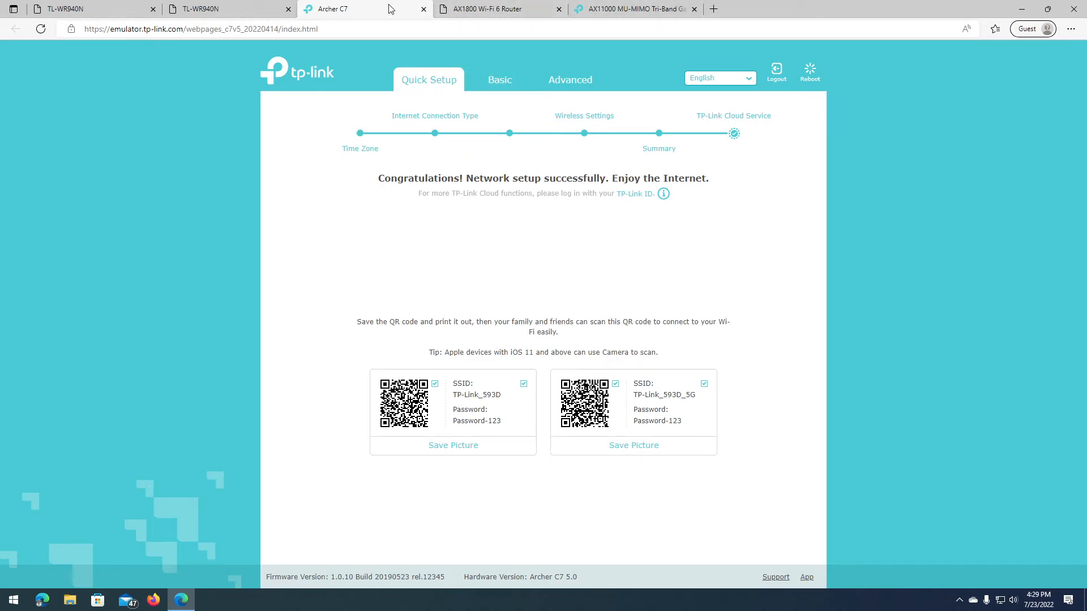
Step: Switch to the second TL-WR940N emulator to show its Quick Setup welcome page
{"action": "left_click", "coordinate": [229, 14]}
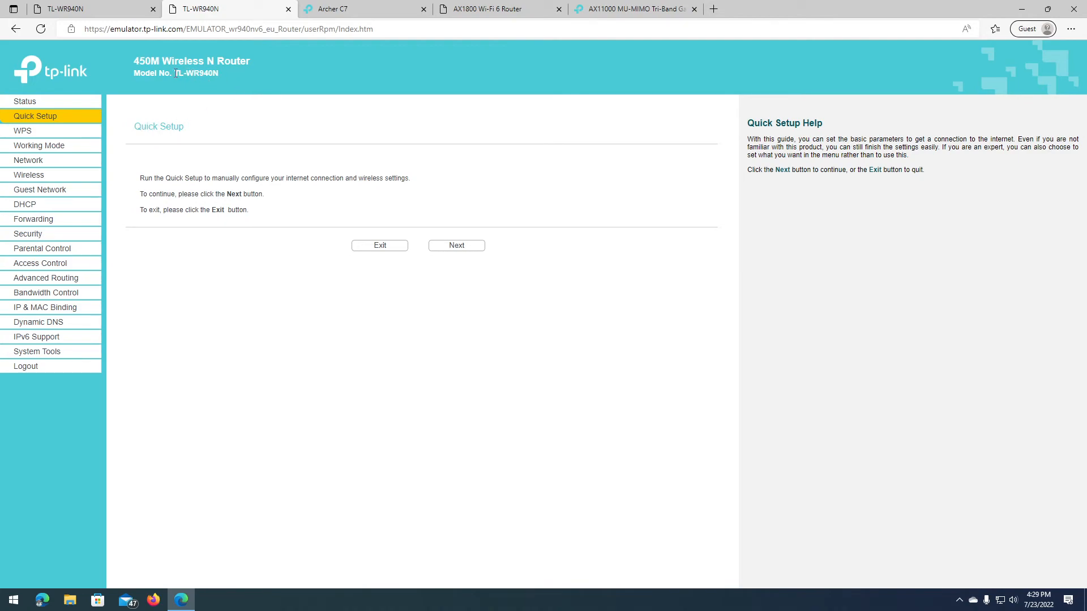
Step: Advance to the Working Mode step and look over the Standard Wireless Router option
{"action": "left_click", "coordinate": [474, 251]}
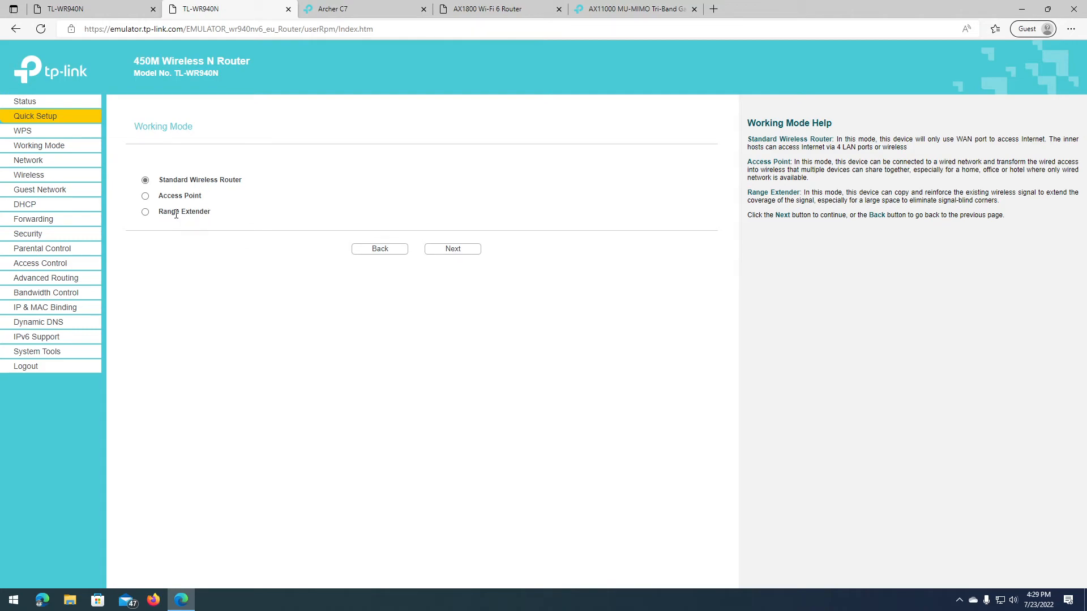
{"action": "left_click_drag", "start_coordinate": [162, 182], "coordinate": [247, 186]}
{"action": "left_click", "coordinate": [213, 181]}
{"action": "left_click_drag", "start_coordinate": [162, 182], "coordinate": [244, 187]}
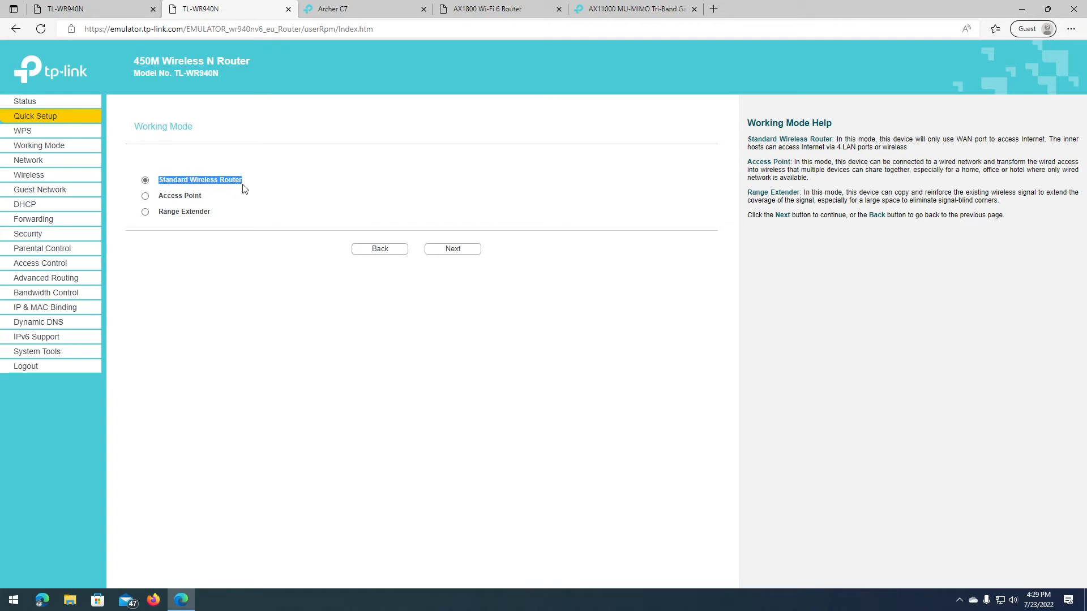
{"action": "left_click", "coordinate": [241, 180]}
{"action": "left_click_drag", "start_coordinate": [167, 183], "coordinate": [234, 184]}
{"action": "left_click", "coordinate": [164, 185]}
{"action": "left_click_drag", "start_coordinate": [158, 181], "coordinate": [248, 175]}
{"action": "left_click", "coordinate": [227, 183]}
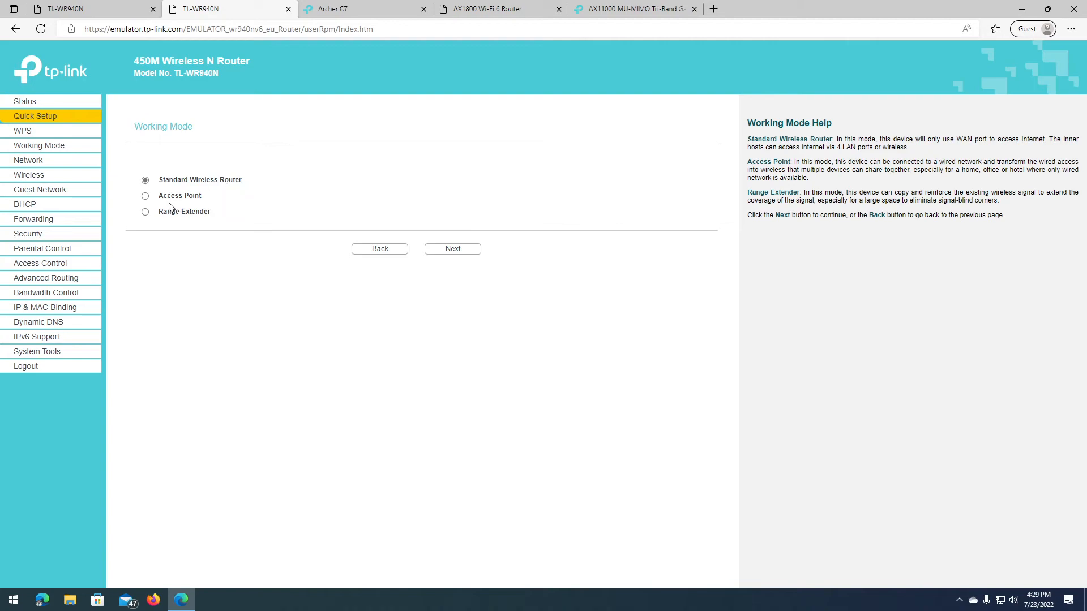
Step: Review the Access Point and Range Extender modes, leaving Standard Wireless Router selected
{"action": "left_click_drag", "start_coordinate": [158, 196], "coordinate": [204, 197]}
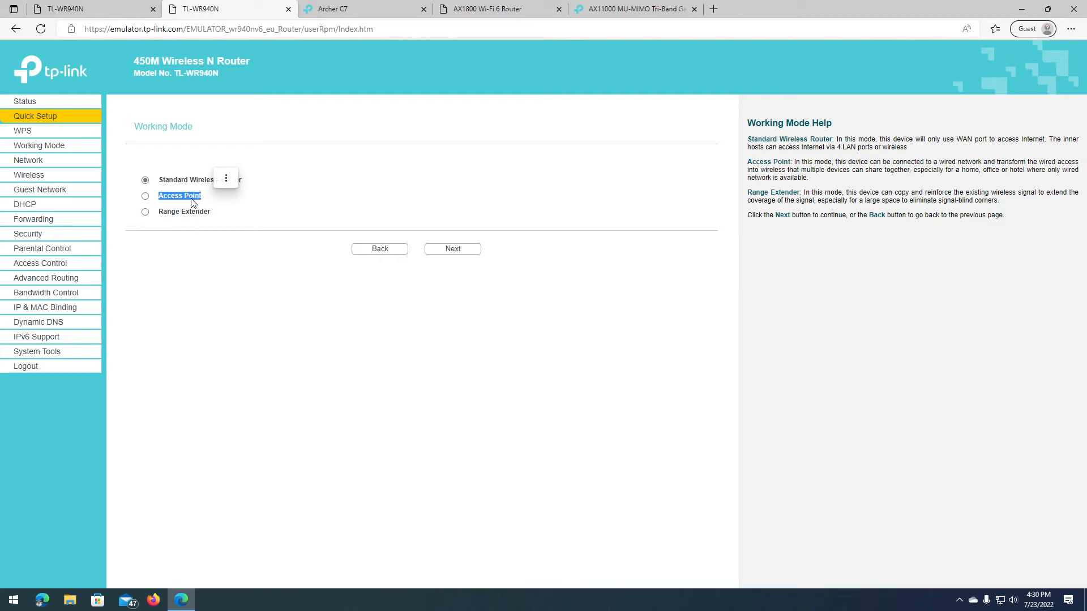
{"action": "left_click", "coordinate": [825, 162]}
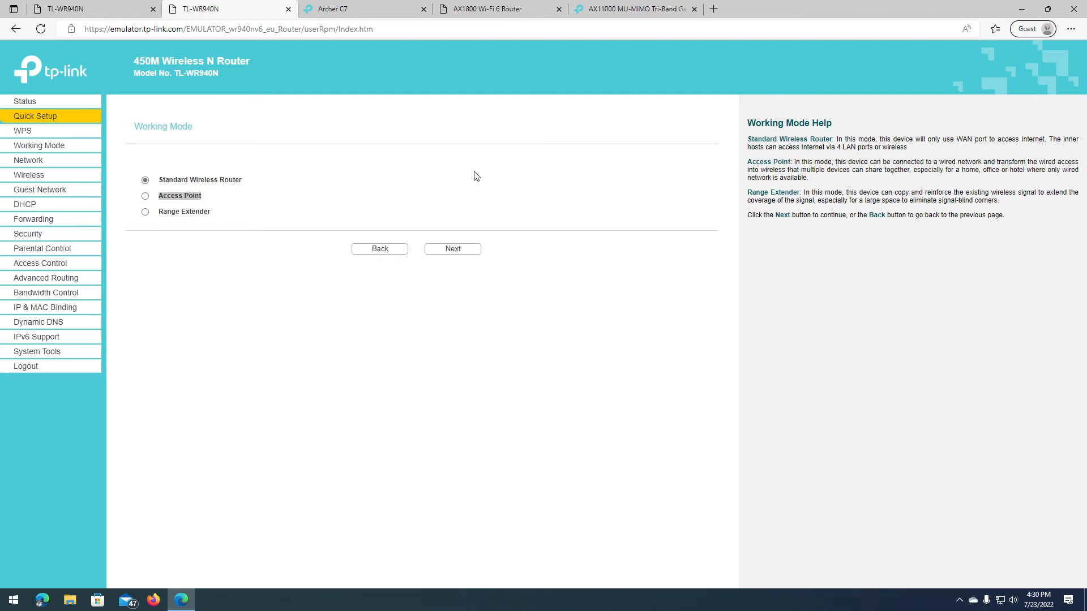
{"action": "left_click_drag", "start_coordinate": [158, 196], "coordinate": [284, 189]}
{"action": "left_click", "coordinate": [238, 183]}
{"action": "left_click_drag", "start_coordinate": [159, 212], "coordinate": [219, 212]}
{"action": "left_click", "coordinate": [201, 222]}
Step: Try Auto-Detect, then choose Dynamic IP as the WAN connection type and continue to MAC Clone
{"action": "left_click", "coordinate": [473, 249]}
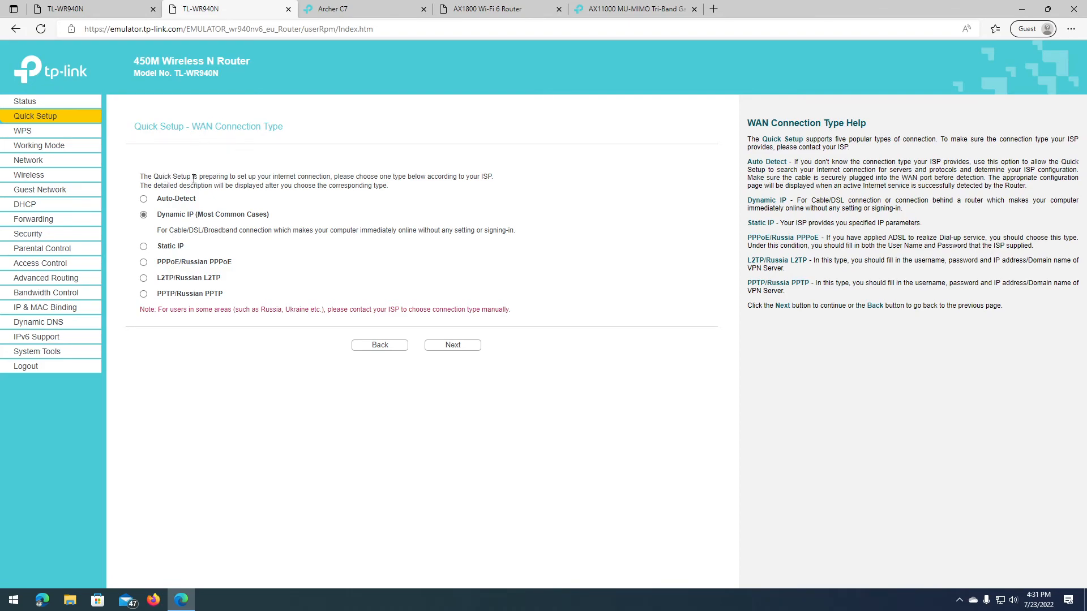
{"action": "left_click", "coordinate": [144, 200]}
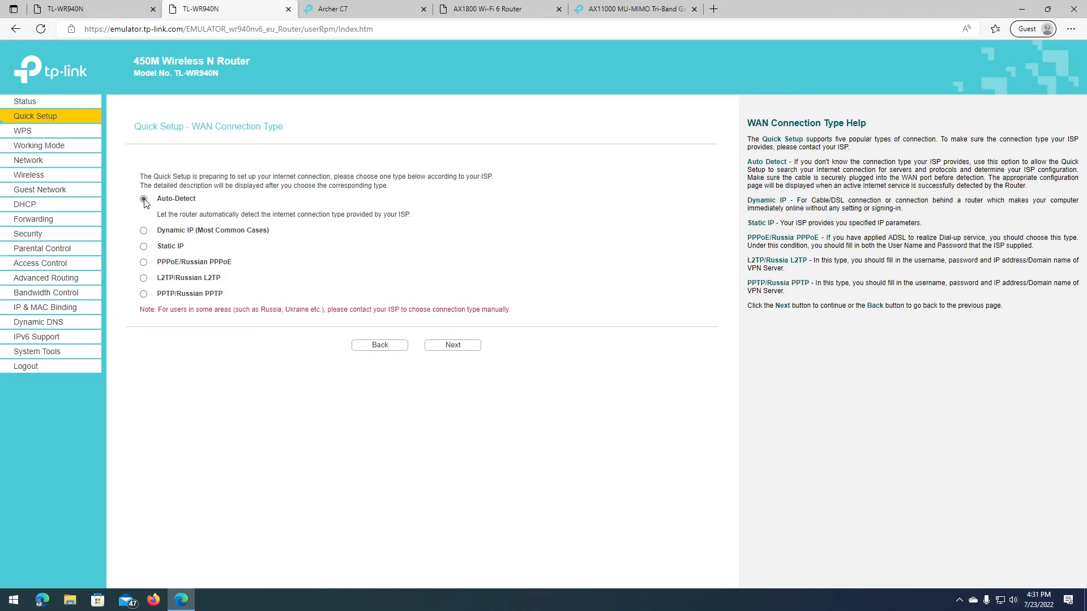
{"action": "left_click_drag", "start_coordinate": [152, 290], "coordinate": [487, 345]}
{"action": "left_click", "coordinate": [238, 249]}
{"action": "left_click", "coordinate": [143, 230]}
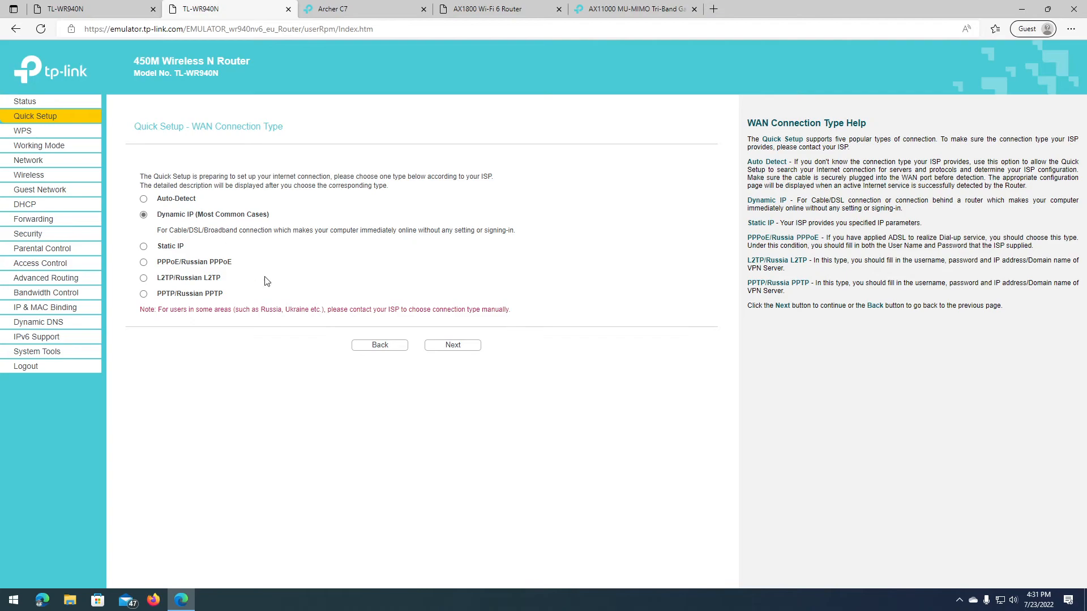
{"action": "left_click", "coordinate": [444, 344]}
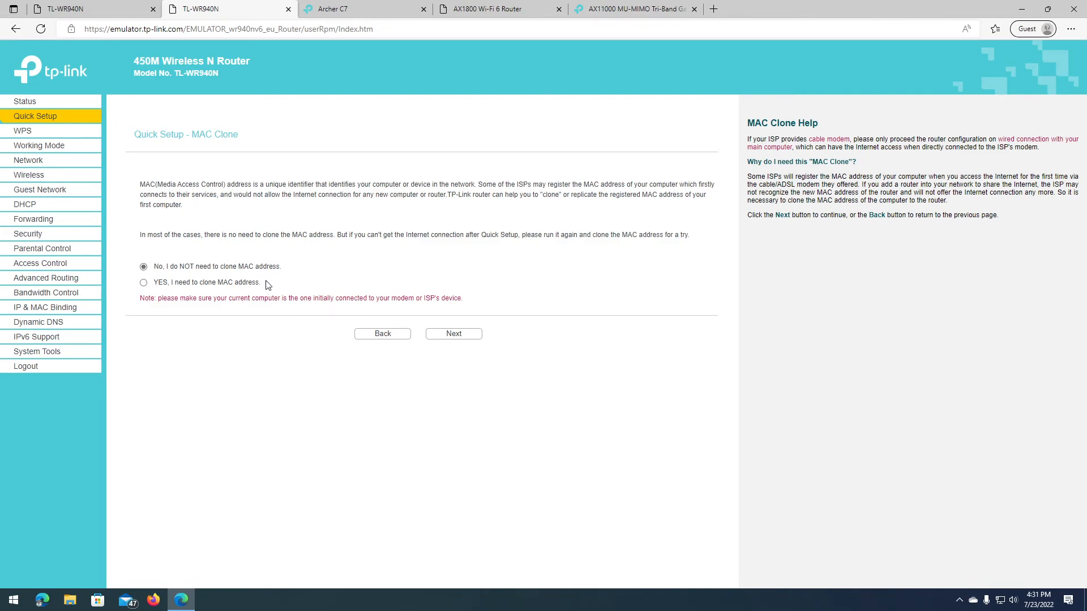
Step: Keep no MAC cloning and rename the wireless network to 'Tech Support by RD'
{"action": "left_click", "coordinate": [450, 334]}
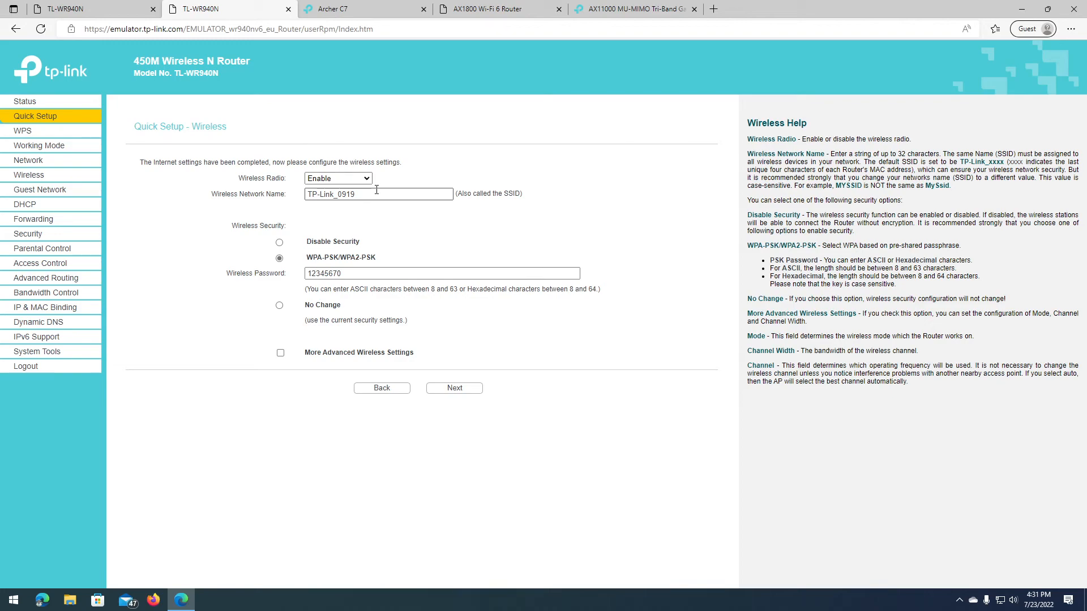
{"action": "left_click_drag", "start_coordinate": [376, 191], "coordinate": [148, 182]}
{"action": "type", "text": "Tech Support by RD"}
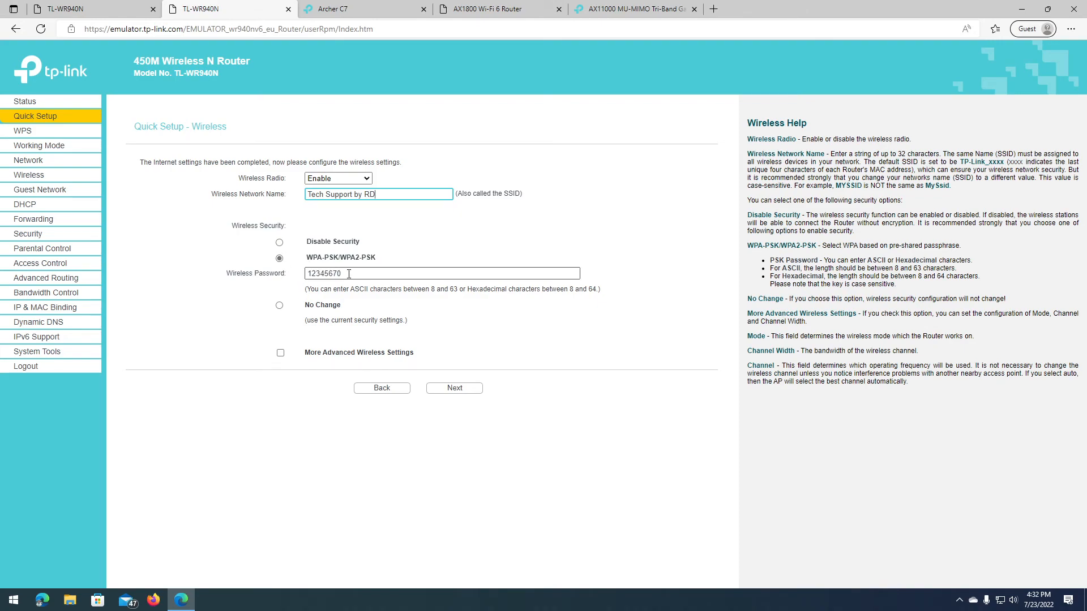
Step: Give WPA-PSK/WPA2-PSK security a new password and save the wireless settings
{"action": "left_click_drag", "start_coordinate": [306, 258], "coordinate": [378, 260]}
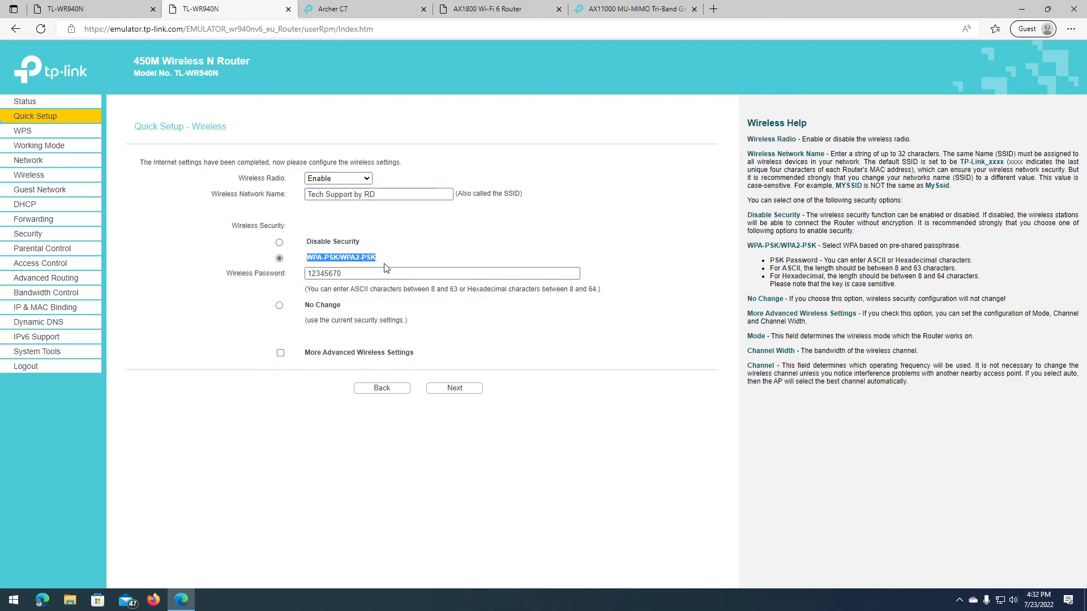
{"action": "double_click", "coordinate": [362, 273]}
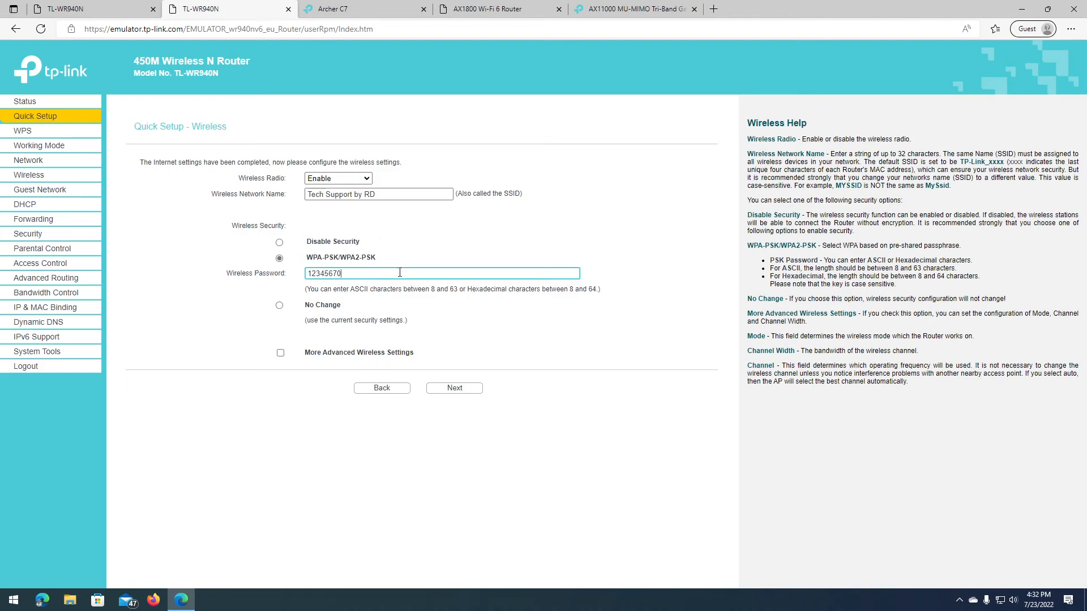
{"action": "type", "text": "Password-123"}
{"action": "left_click", "coordinate": [455, 388]}
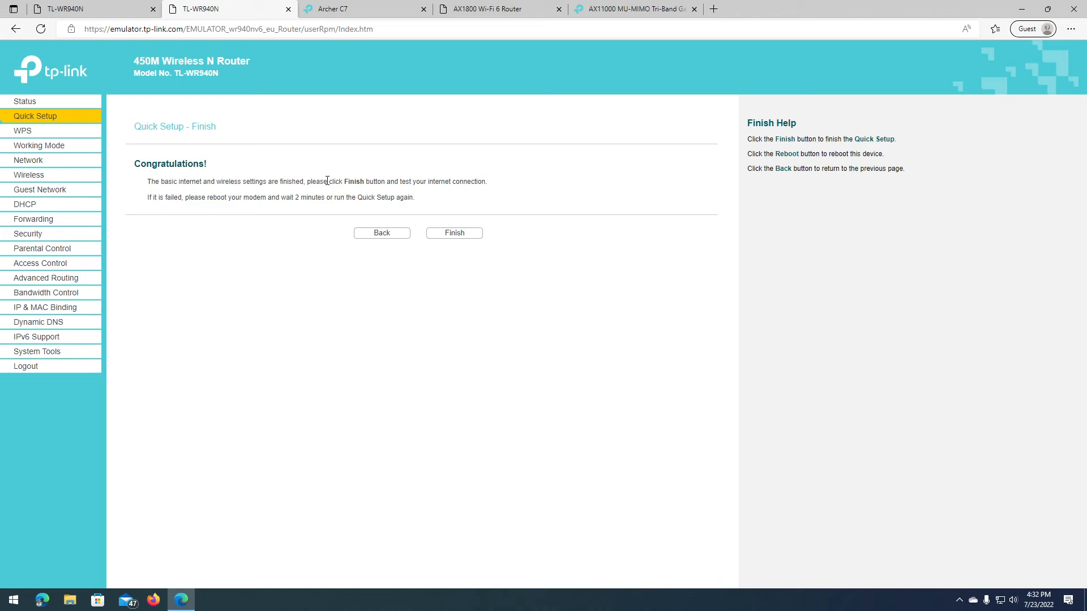
Step: Finish the newer TL-WR940N setup, check its Status page, and switch to the older TL-WR940N emulator
{"action": "left_click", "coordinate": [455, 238]}
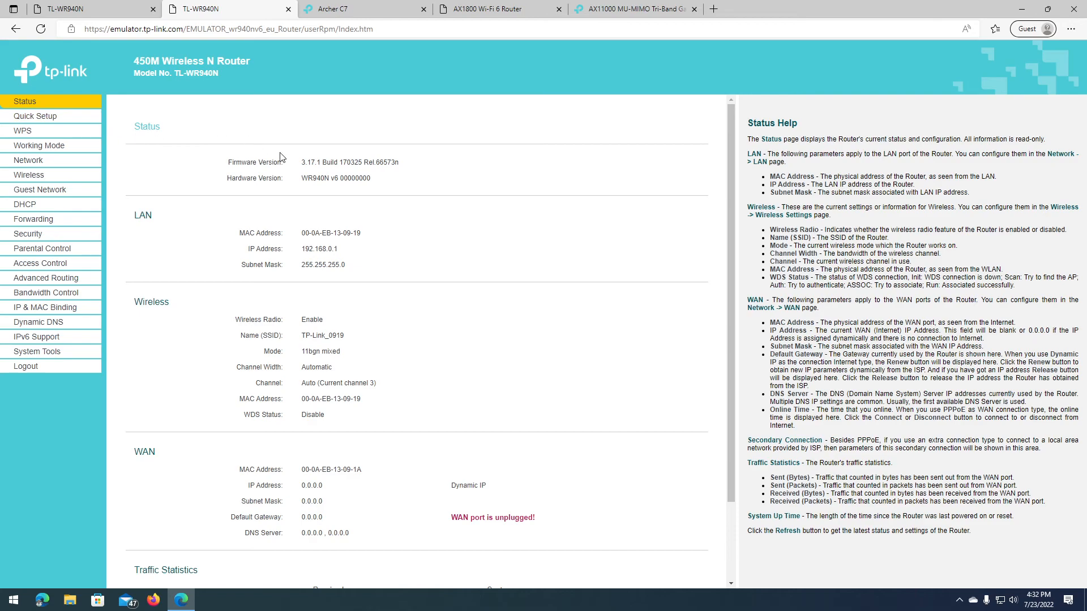
{"action": "scroll", "coordinate": [432, 385], "scroll_direction": "down", "scroll_amount": 2}
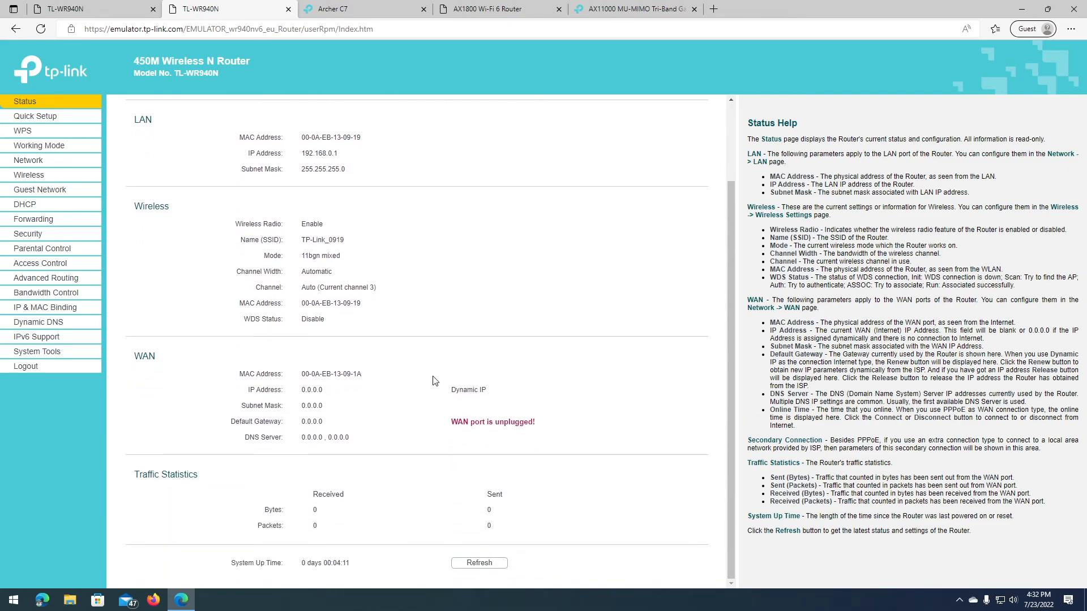
{"action": "scroll", "coordinate": [433, 381], "scroll_direction": "up", "scroll_amount": 2}
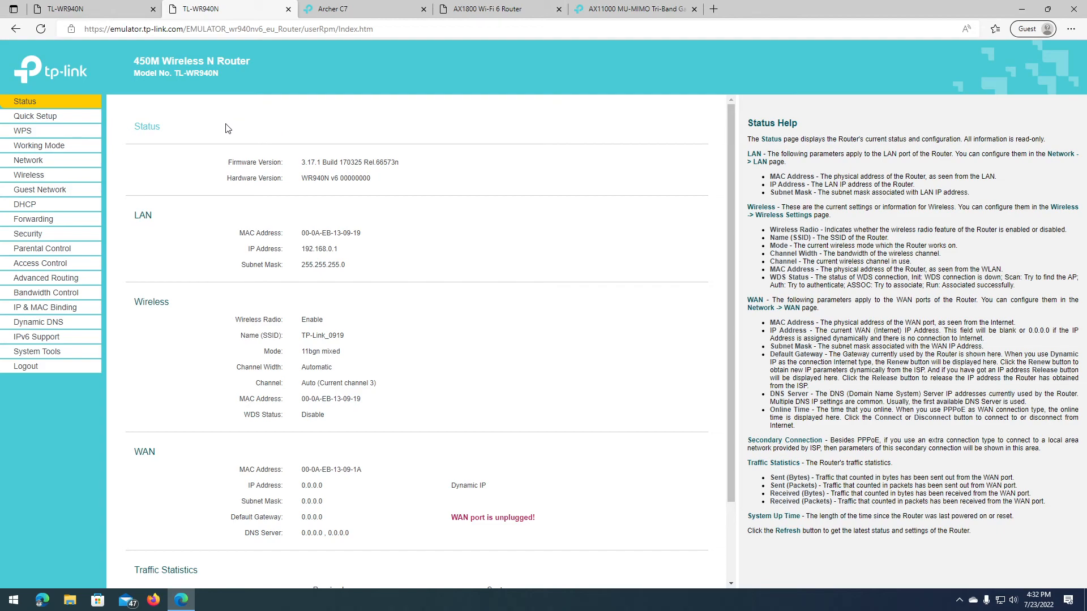
{"action": "left_click", "coordinate": [105, 8]}
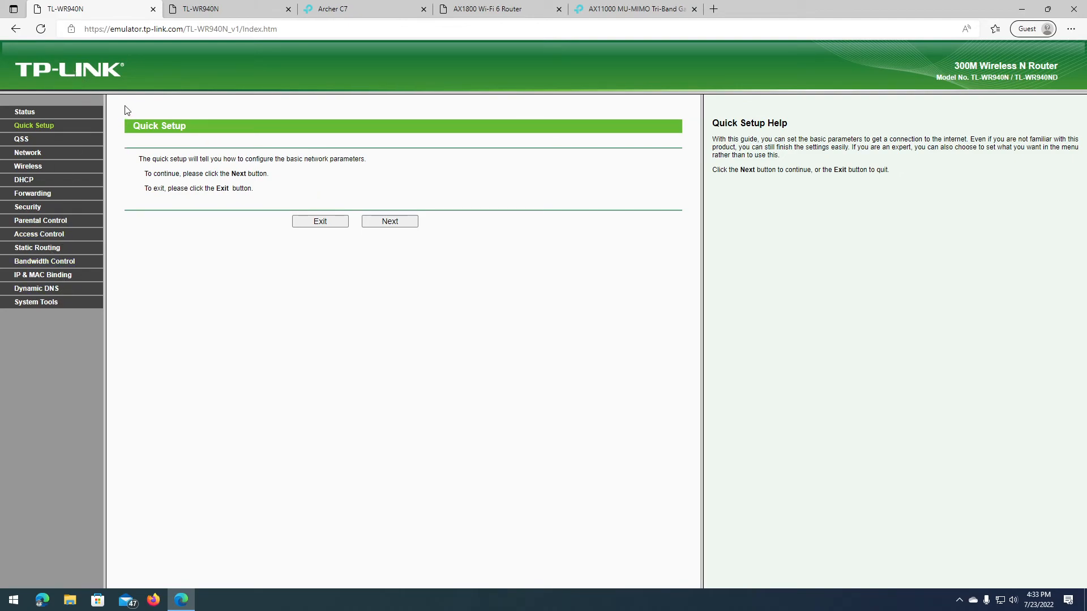
Step: On the older TL-WR940N, start Quick Setup and choose Dynamic IP as the WAN connection type
{"action": "left_click", "coordinate": [207, 12]}
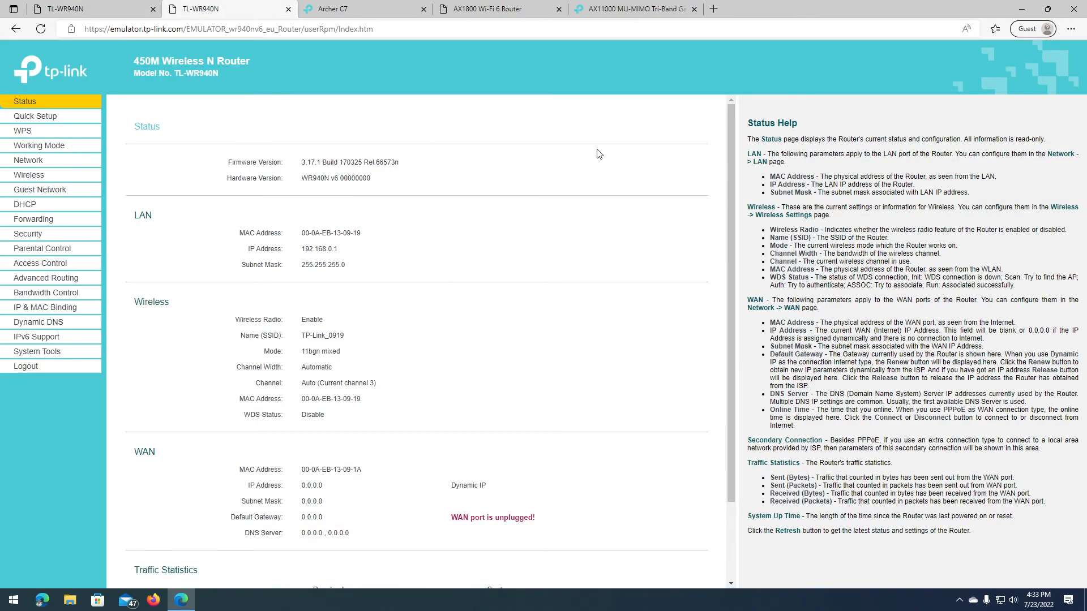
{"action": "left_click", "coordinate": [62, 10]}
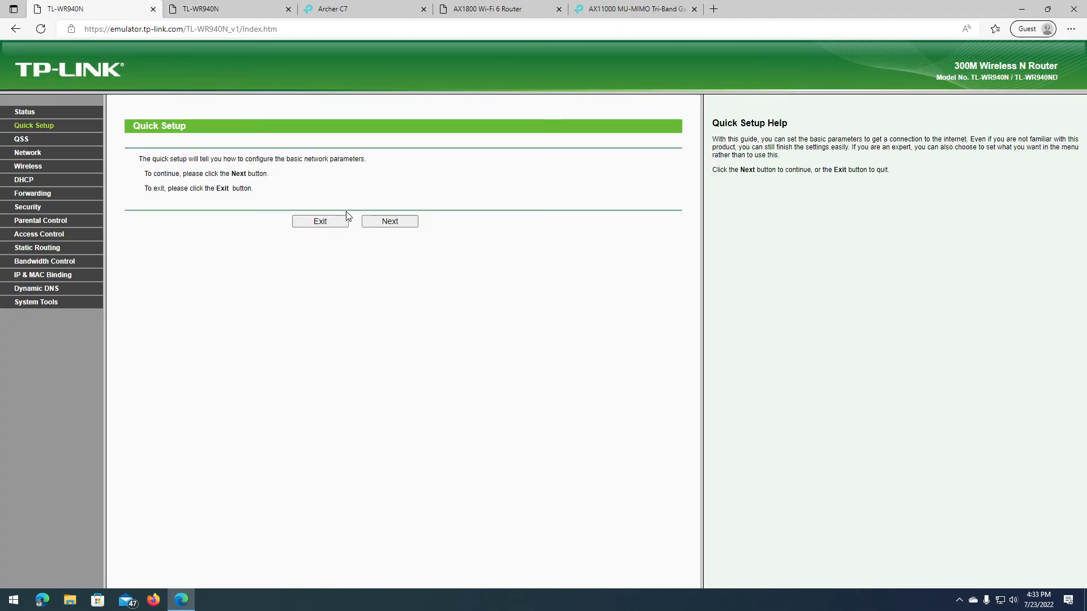
{"action": "left_click", "coordinate": [385, 221]}
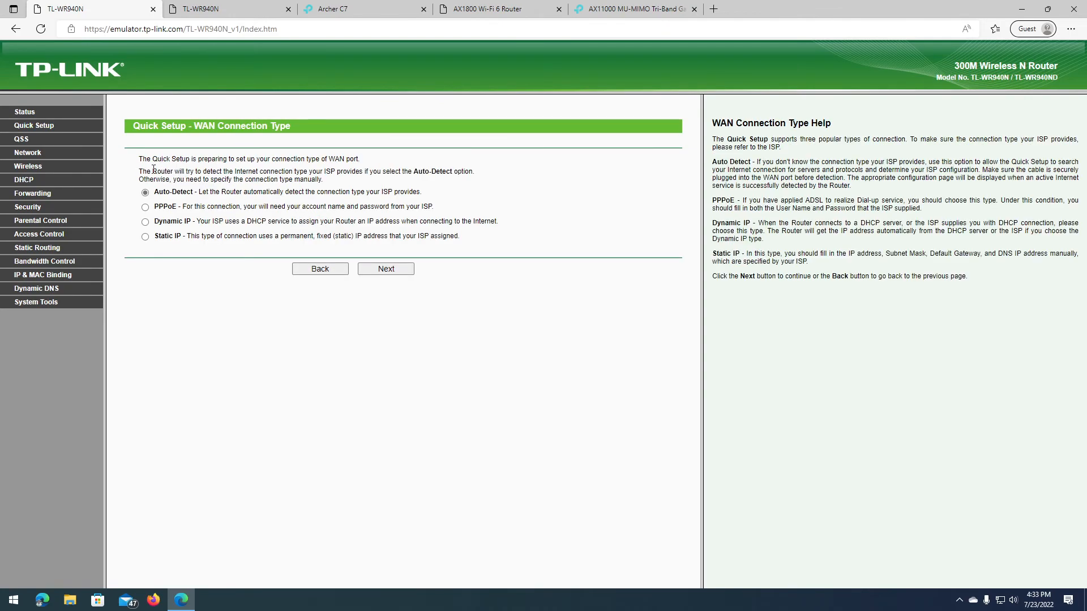
{"action": "left_click", "coordinate": [163, 222]}
{"action": "left_click_drag", "start_coordinate": [156, 224], "coordinate": [500, 222]}
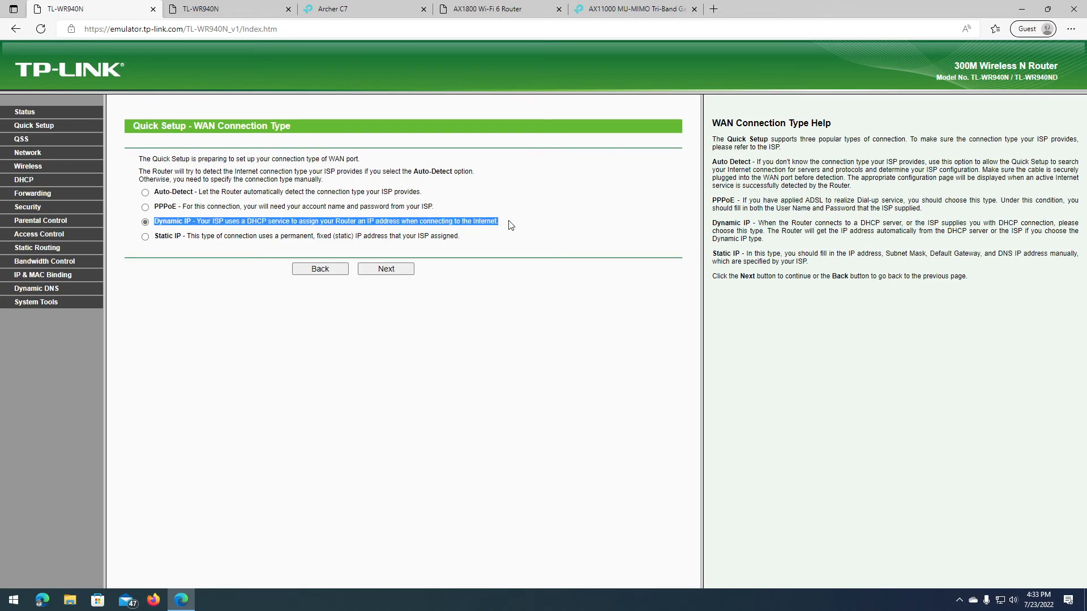
{"action": "left_click", "coordinate": [221, 181]}
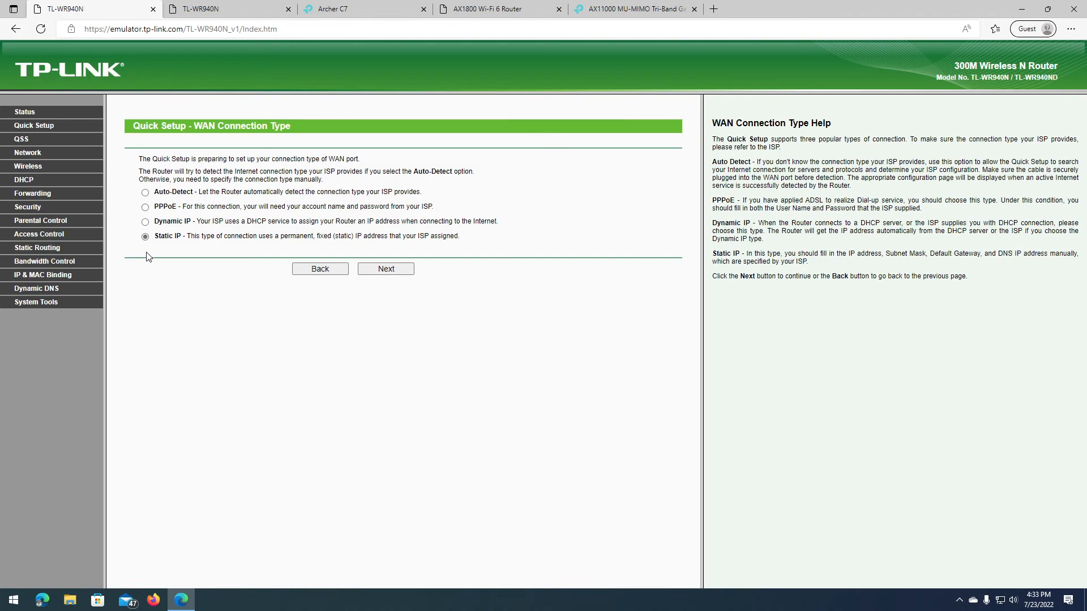
{"action": "left_click_drag", "start_coordinate": [161, 204], "coordinate": [184, 204]}
{"action": "left_click", "coordinate": [165, 225]}
{"action": "left_click_drag", "start_coordinate": [156, 220], "coordinate": [498, 222]}
{"action": "left_click", "coordinate": [403, 246]}
{"action": "left_click", "coordinate": [387, 269]}
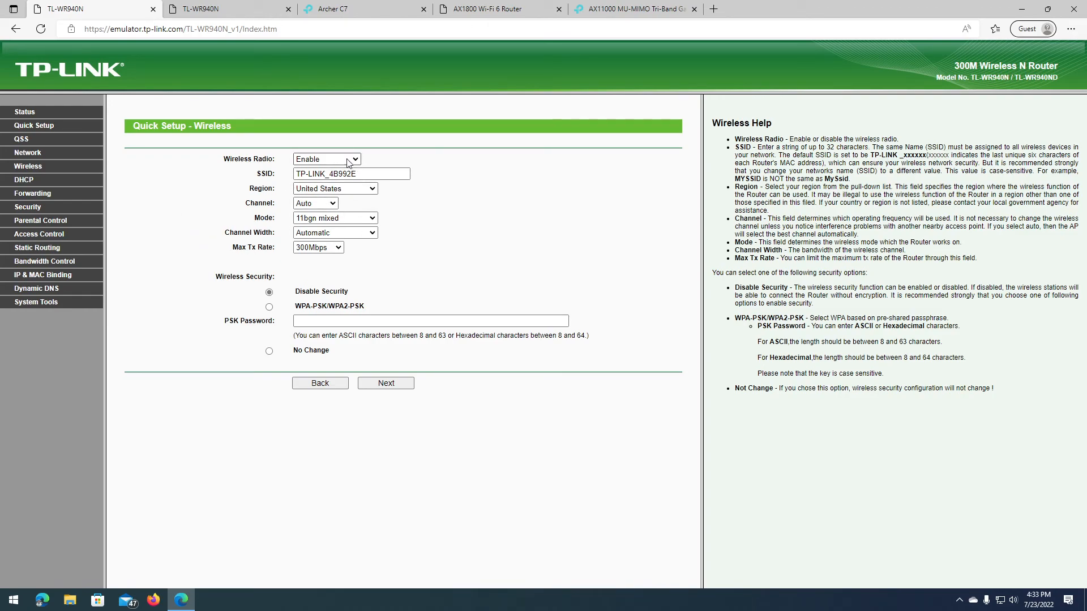
Step: Name the wireless network 'Tech Support by RD' and set the region to Philippines
{"action": "left_click_drag", "start_coordinate": [231, 159], "coordinate": [272, 159]}
{"action": "left_click", "coordinate": [271, 158]}
{"action": "triple_click", "coordinate": [372, 171]}
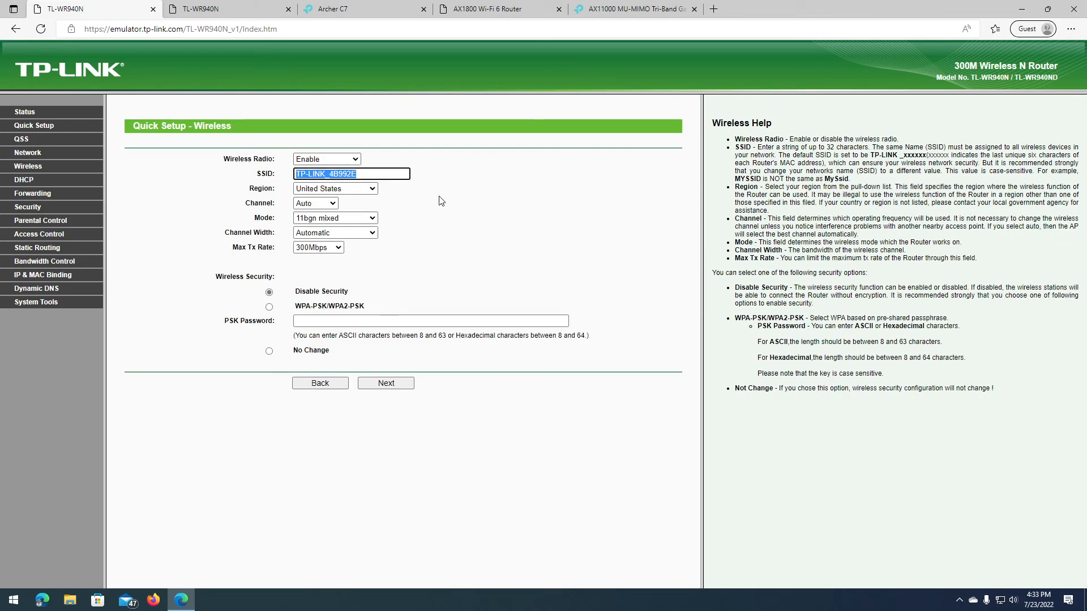
{"action": "type", "text": "Tech Support by RD"}
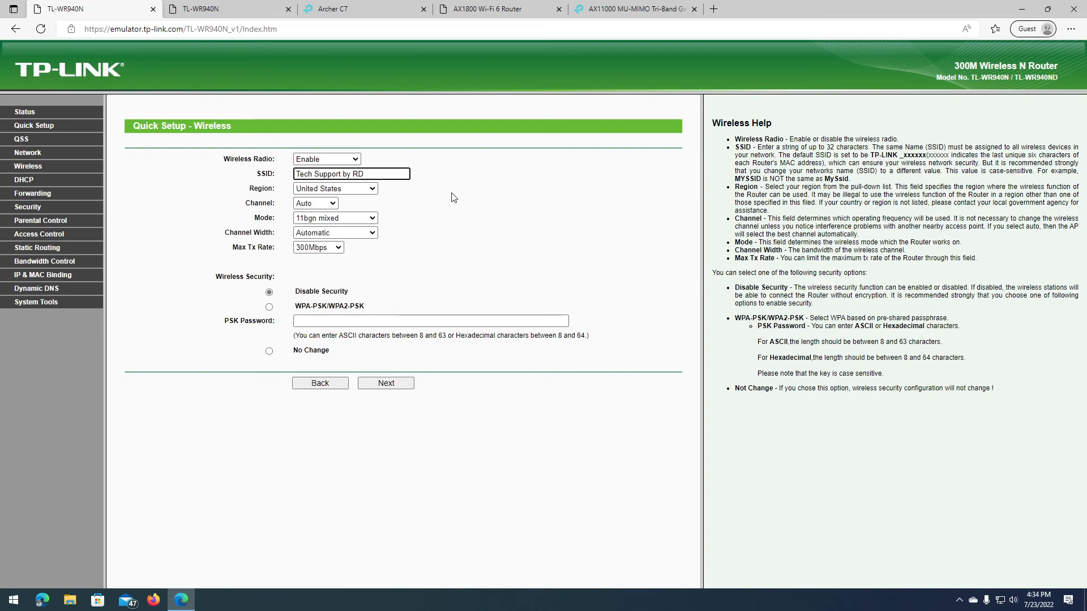
{"action": "left_click", "coordinate": [371, 189]}
{"action": "left_click_drag", "start_coordinate": [374, 355], "coordinate": [283, 225]}
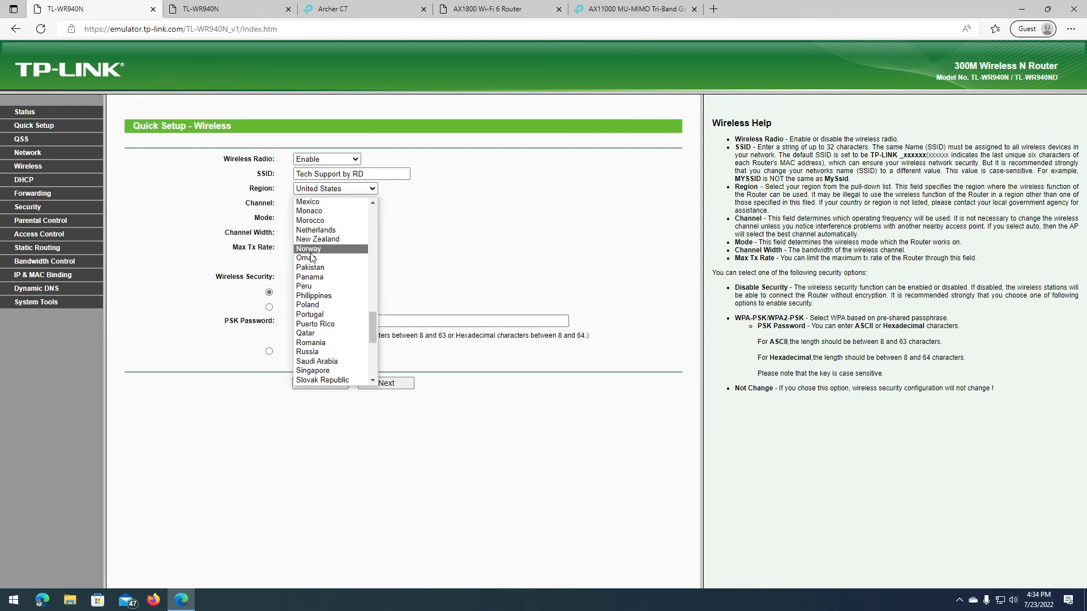
{"action": "left_click", "coordinate": [335, 300]}
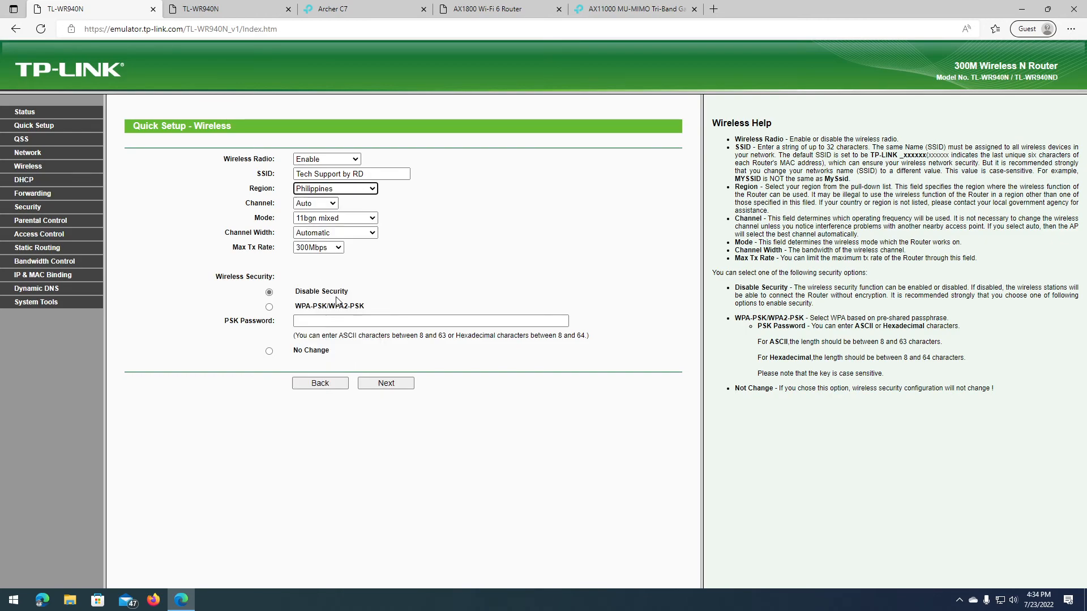
Step: Keep Auto channel, 11bgn mixed mode, Automatic channel width and 300Mbps maximum Tx rate
{"action": "left_click", "coordinate": [334, 203]}
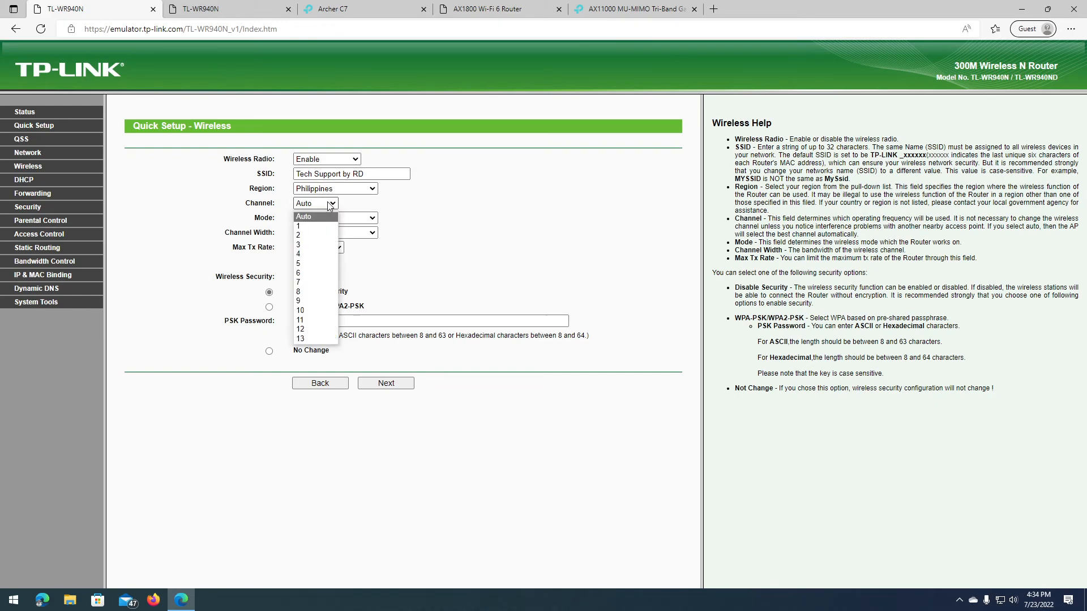
{"action": "left_click", "coordinate": [313, 218]}
{"action": "left_click", "coordinate": [313, 220]}
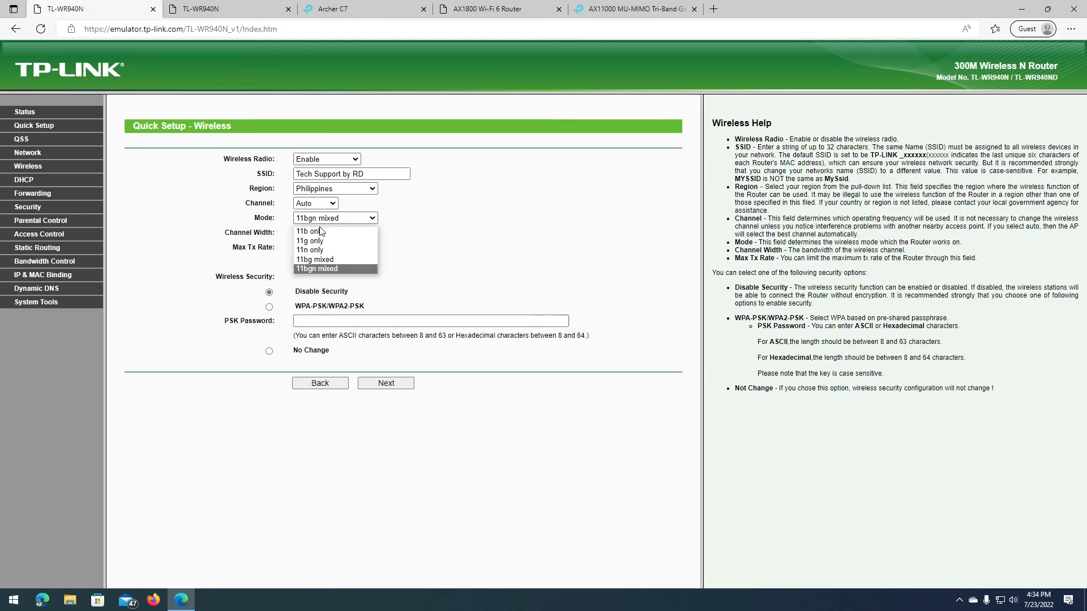
{"action": "left_click", "coordinate": [329, 269]}
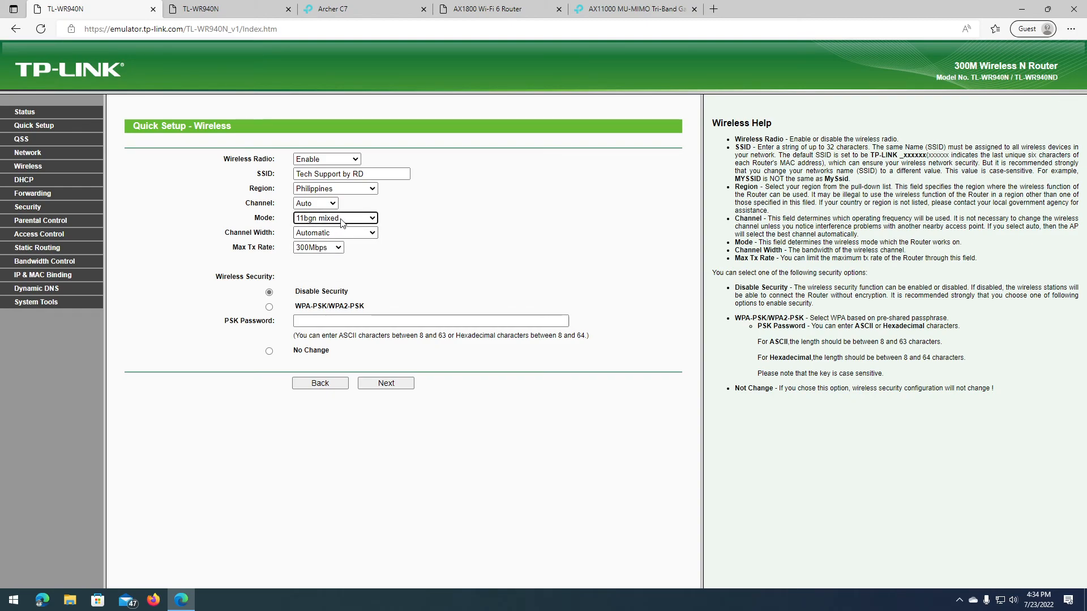
{"action": "left_click", "coordinate": [330, 221]}
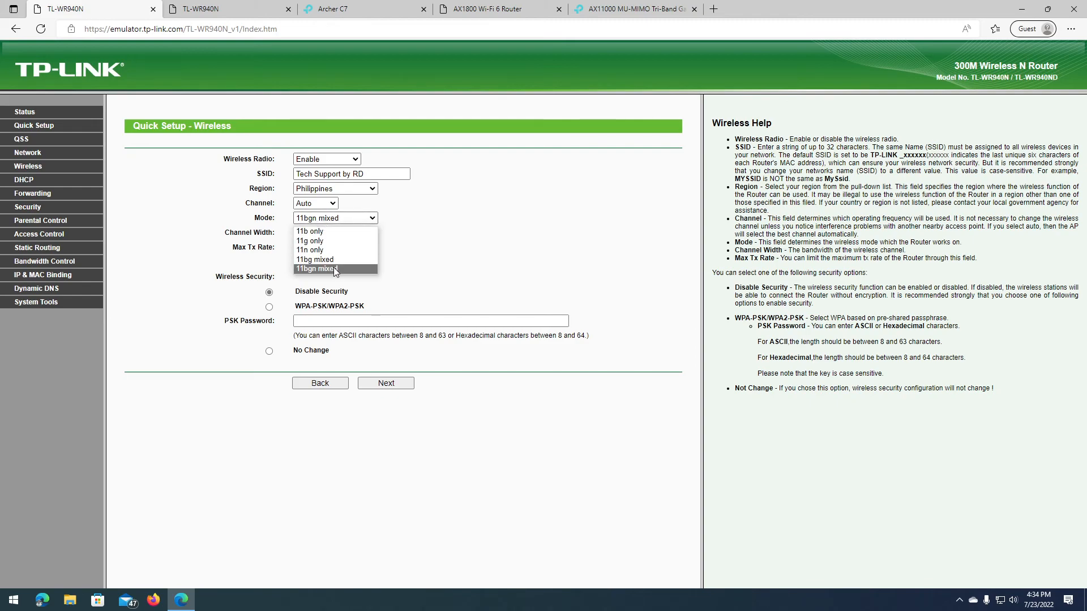
{"action": "left_click", "coordinate": [332, 269]}
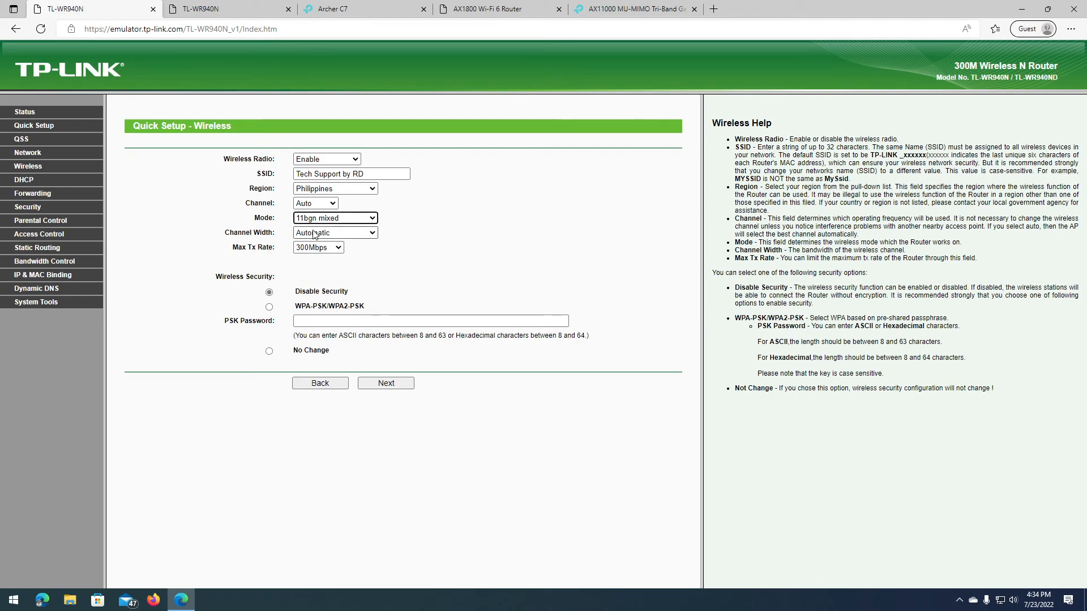
{"action": "left_click", "coordinate": [314, 234]}
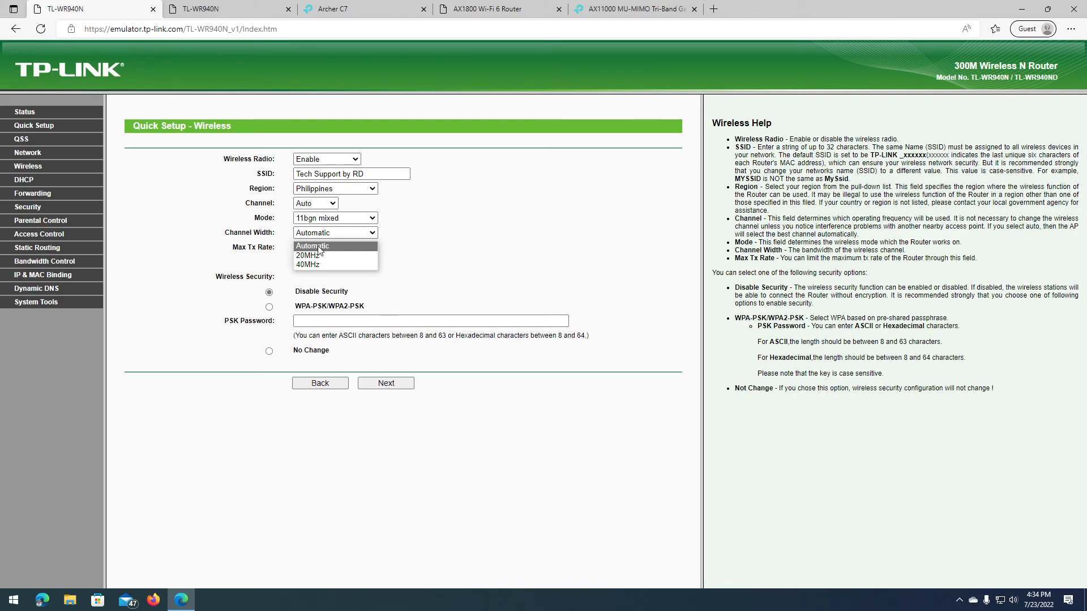
{"action": "left_click", "coordinate": [320, 249]}
{"action": "left_click", "coordinate": [320, 251]}
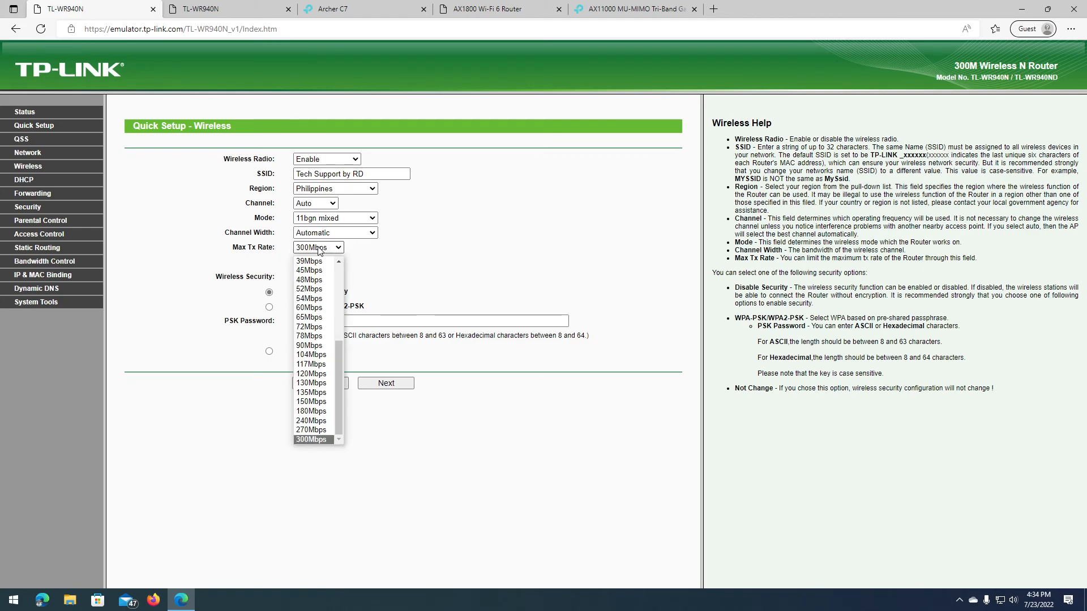
{"action": "left_click", "coordinate": [313, 440]}
{"action": "left_click", "coordinate": [371, 320]}
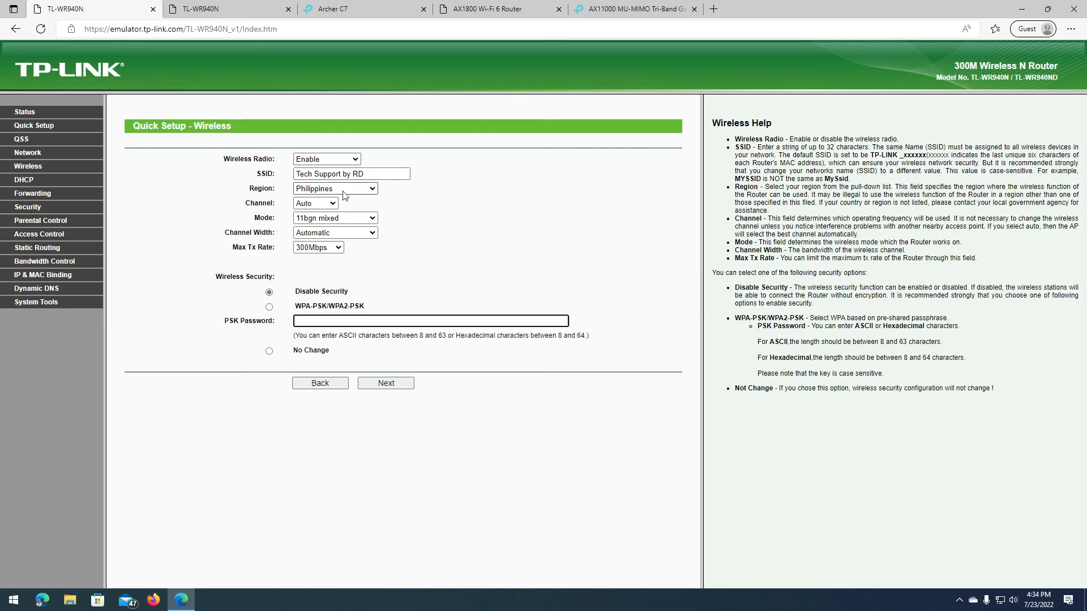
Step: Recheck that the mode stays 11bgn mixed and the maximum rate 300Mbps
{"action": "left_click", "coordinate": [355, 221]}
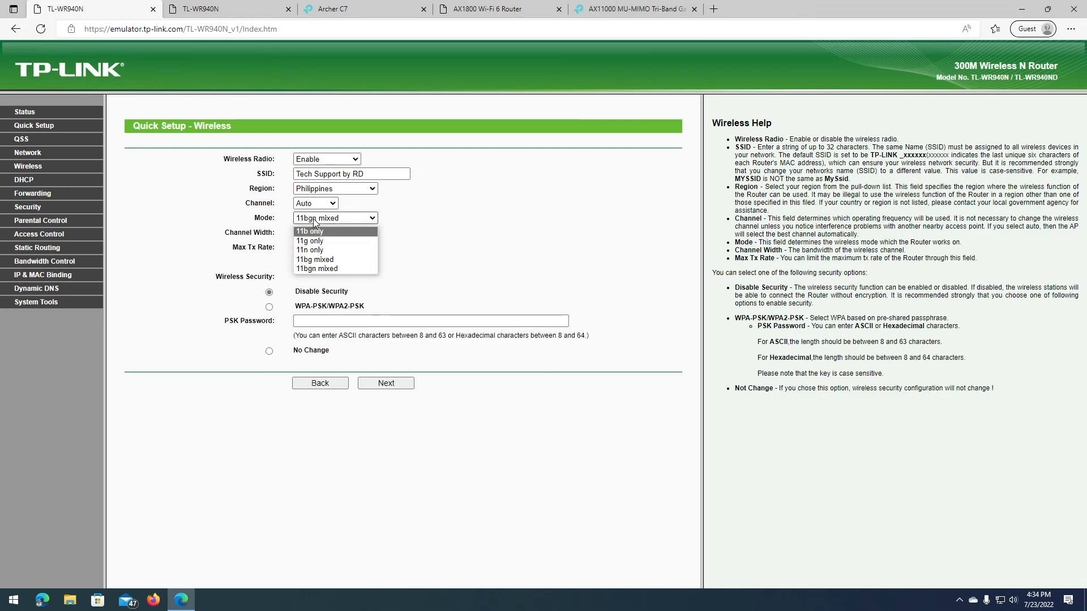
{"action": "left_click", "coordinate": [257, 234]}
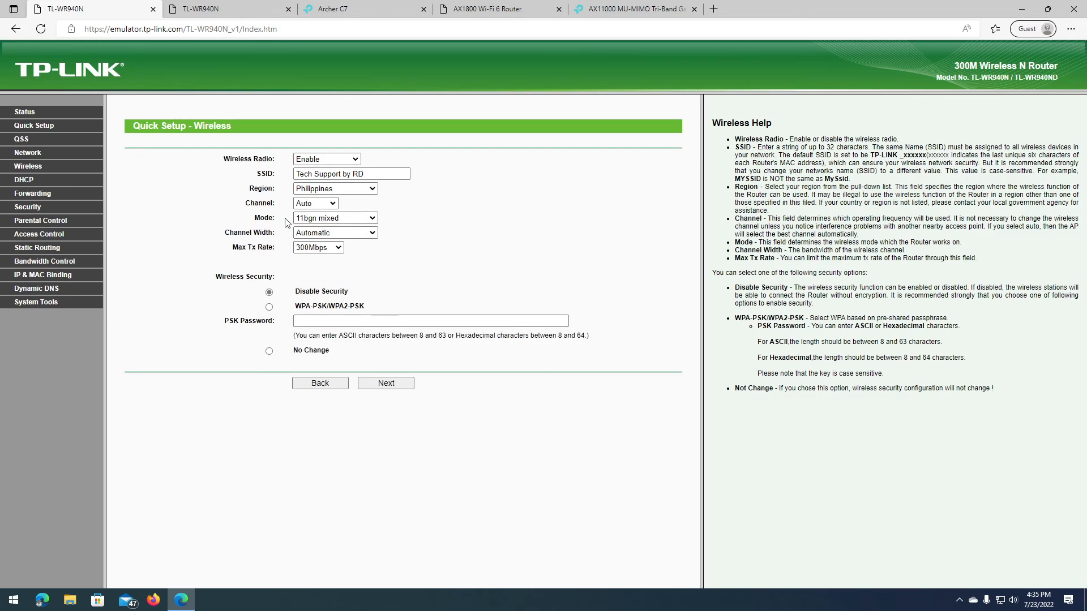
{"action": "left_click", "coordinate": [352, 219]}
{"action": "left_click", "coordinate": [328, 268]}
{"action": "left_click", "coordinate": [311, 221]}
{"action": "left_click", "coordinate": [317, 303]}
{"action": "left_click", "coordinate": [324, 251]}
{"action": "left_click", "coordinate": [438, 270]}
Step: Switch security to WPA-PSK/WPA2-PSK with a PSK password and continue to Finish
{"action": "left_click", "coordinate": [269, 352]}
{"action": "left_click", "coordinate": [326, 320]}
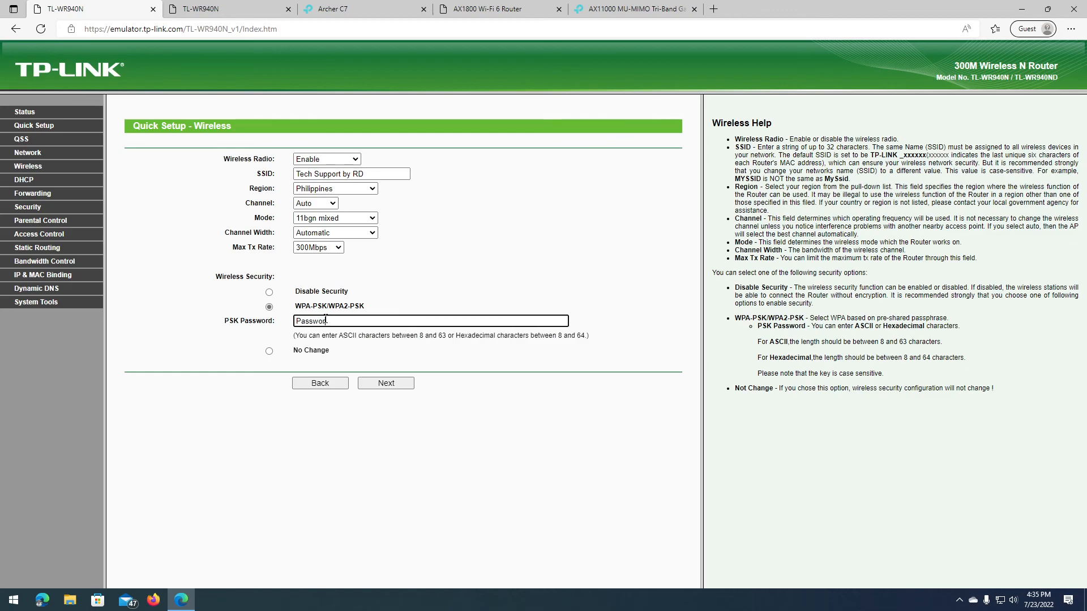
{"action": "left_click", "coordinate": [385, 384]}
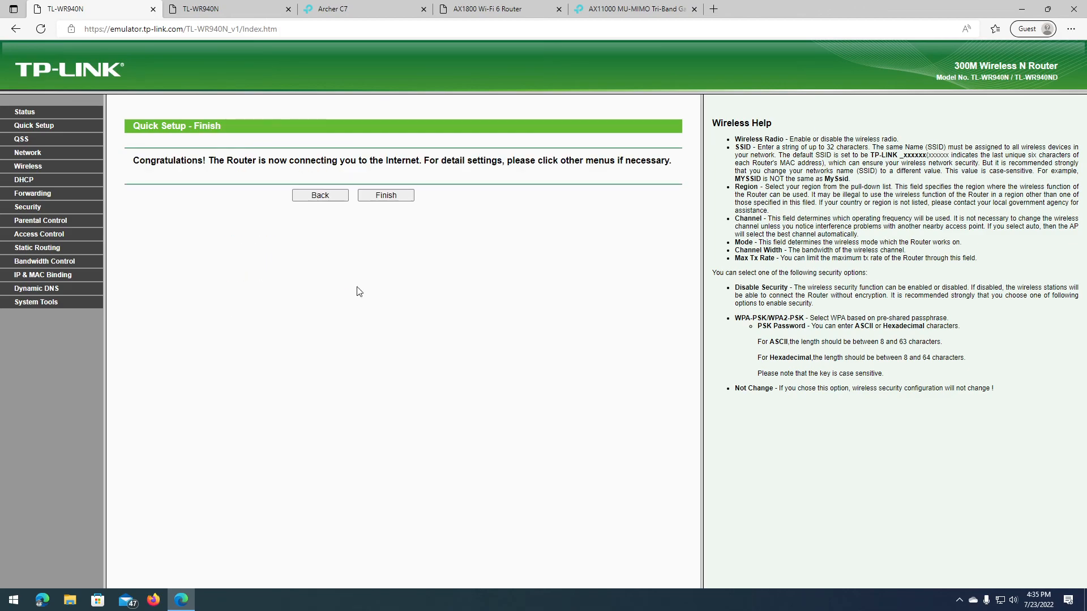
Step: Finish the older TL-WR940N wizard, review its Status page, then switch to the second TL-WR940N emulator
{"action": "left_click", "coordinate": [385, 195]}
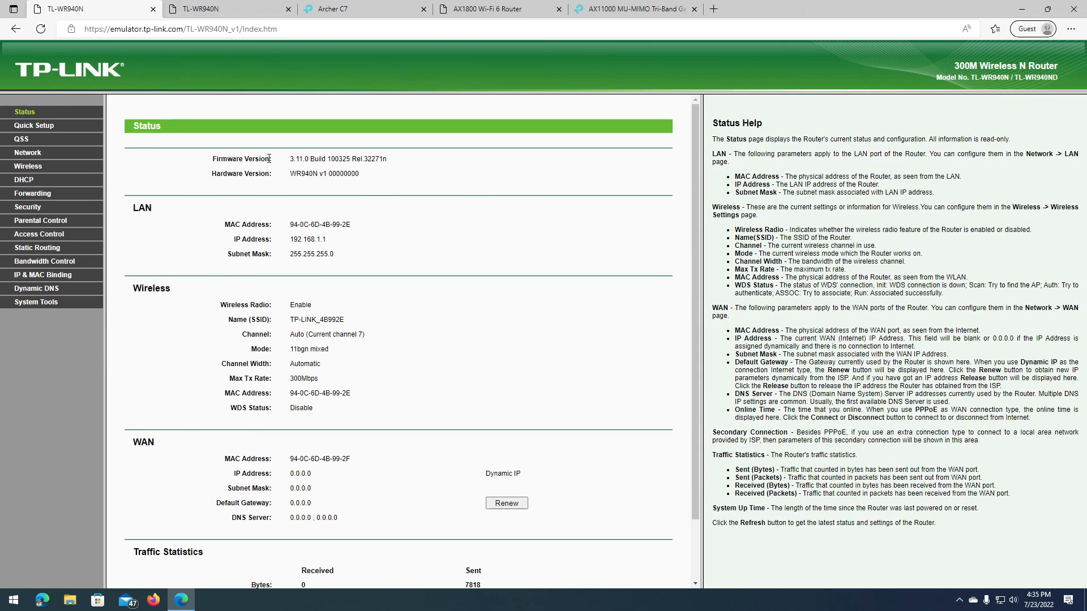
{"action": "scroll", "coordinate": [396, 407], "scroll_direction": "down", "scroll_amount": 2}
{"action": "scroll", "coordinate": [396, 406], "scroll_direction": "up", "scroll_amount": 2}
{"action": "left_click", "coordinate": [234, 15]}
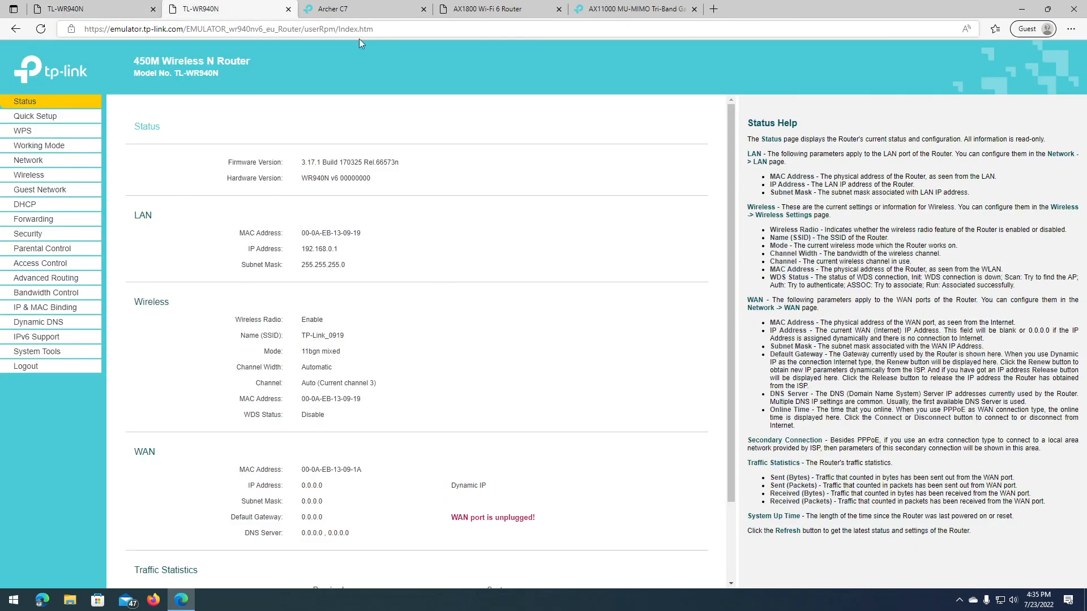
Step: Open the Archer C7 Basic network map and browse the AX1800 Wi-Fi 6 emulator
{"action": "left_click", "coordinate": [381, 6]}
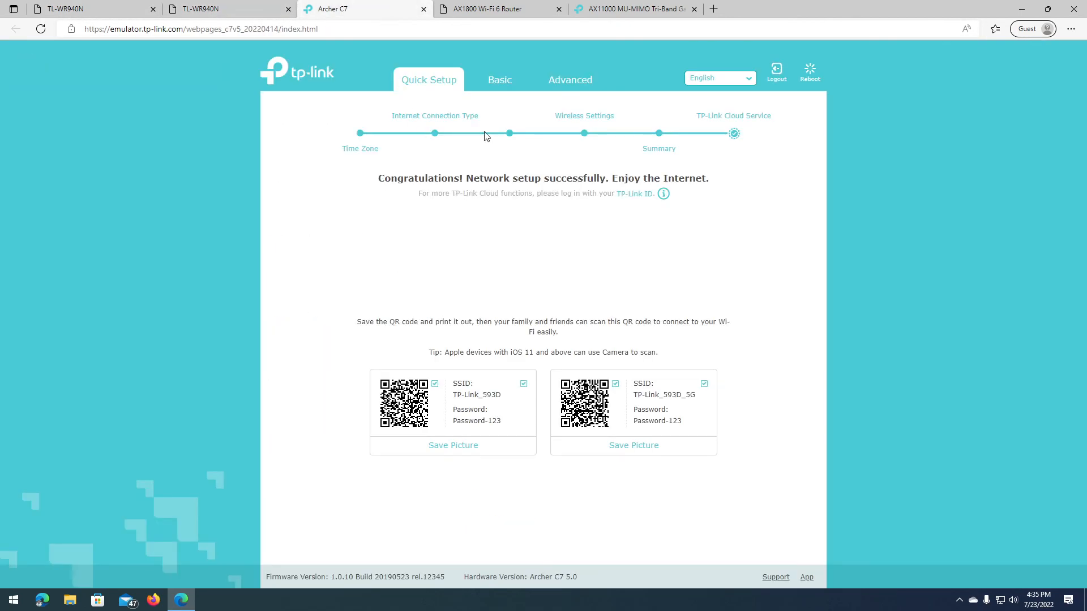
{"action": "left_click", "coordinate": [493, 78]}
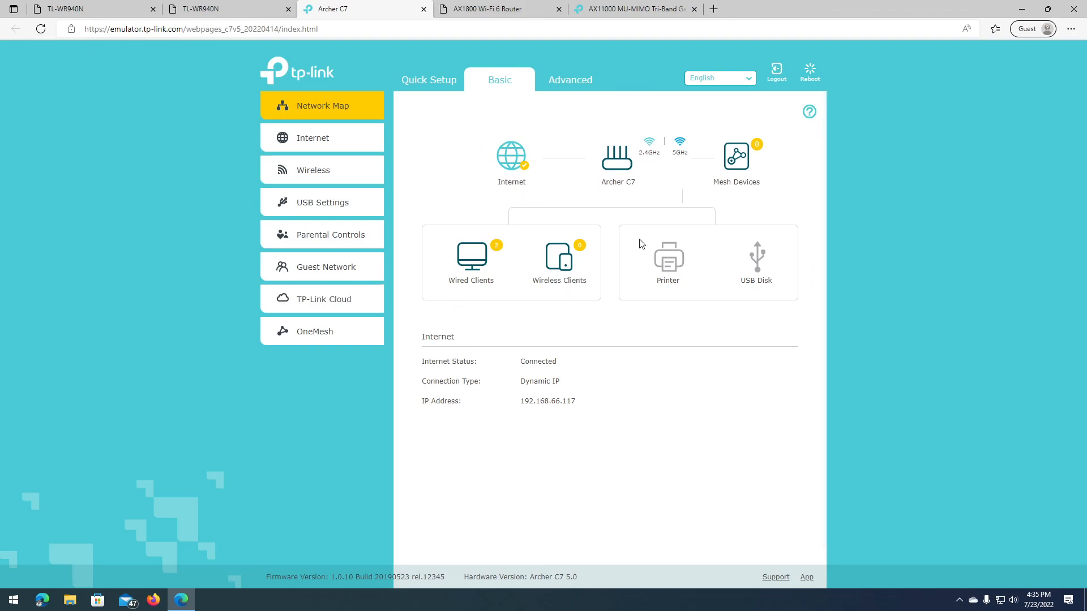
{"action": "left_click", "coordinate": [204, 8]}
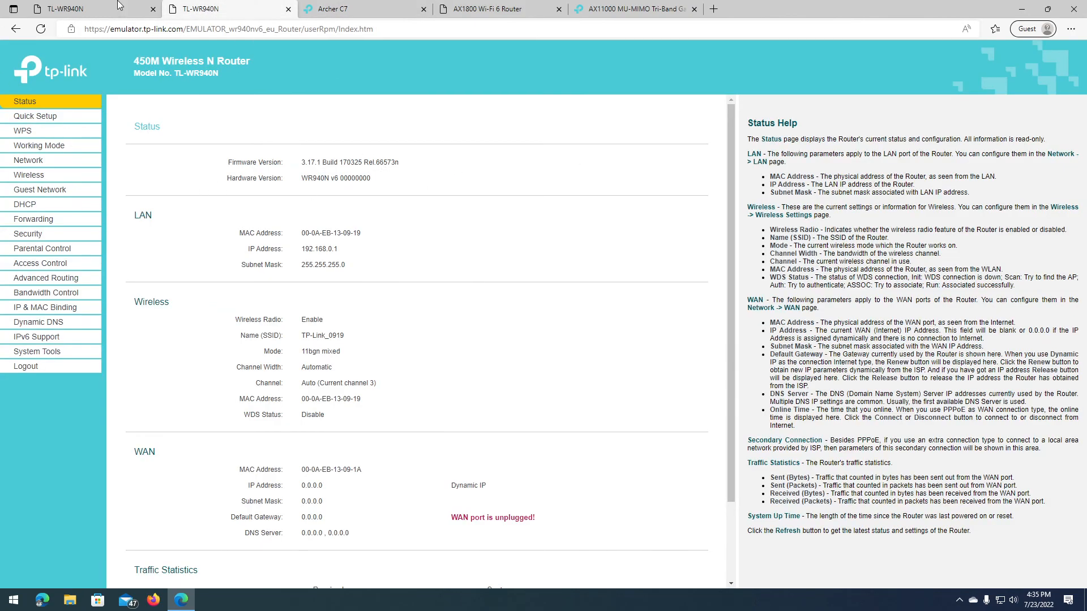
{"action": "left_click", "coordinate": [81, 7]}
{"action": "left_click", "coordinate": [365, 6]}
{"action": "left_click", "coordinate": [458, 7]}
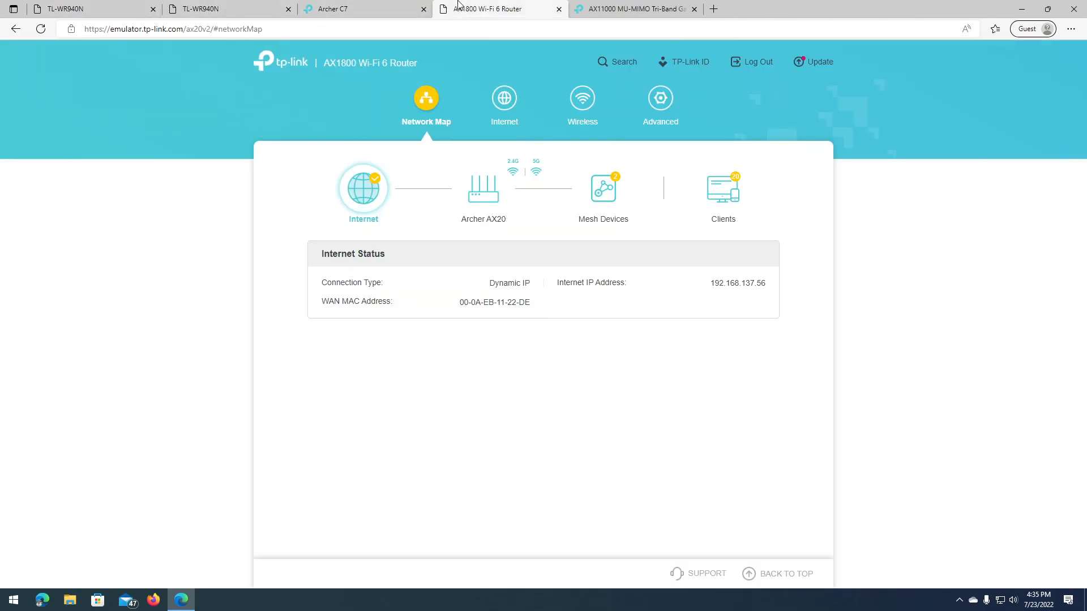
{"action": "left_click", "coordinate": [390, 7]}
{"action": "left_click", "coordinate": [470, 8]}
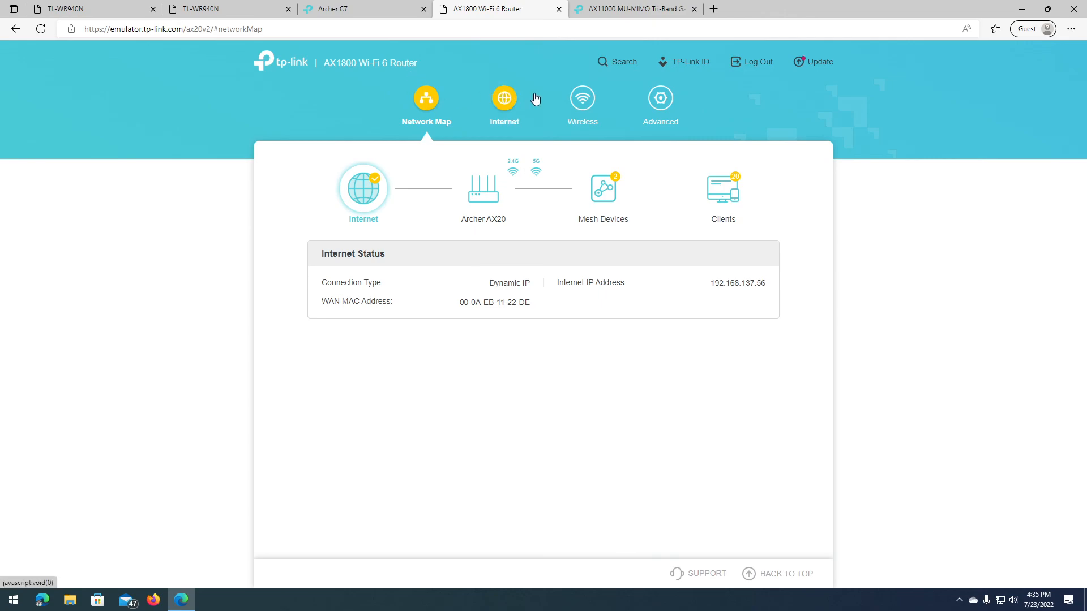
{"action": "left_click", "coordinate": [342, 7]}
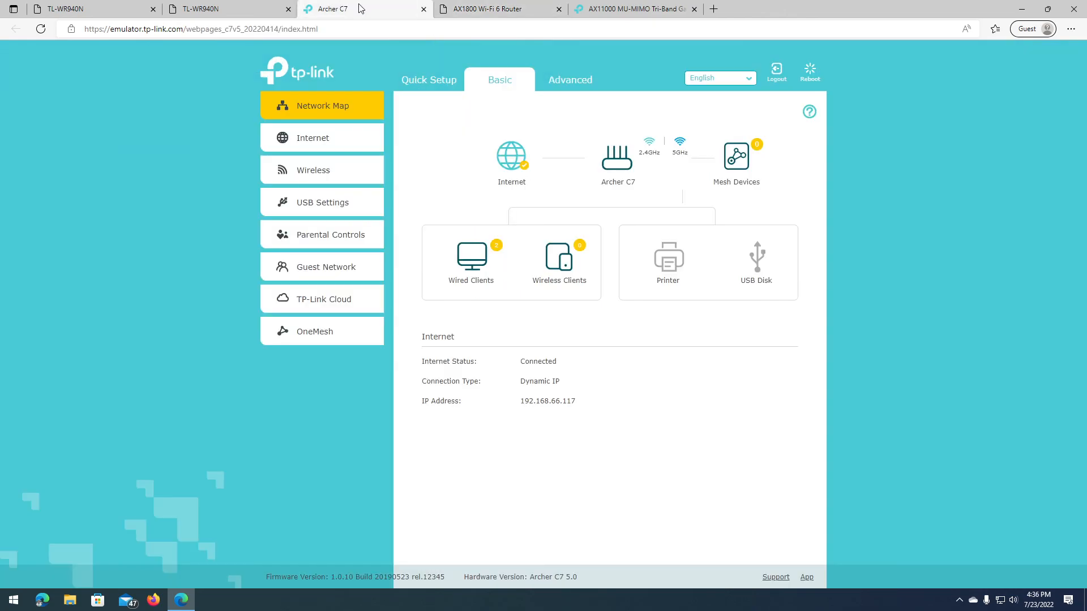
{"action": "left_click", "coordinate": [506, 11]}
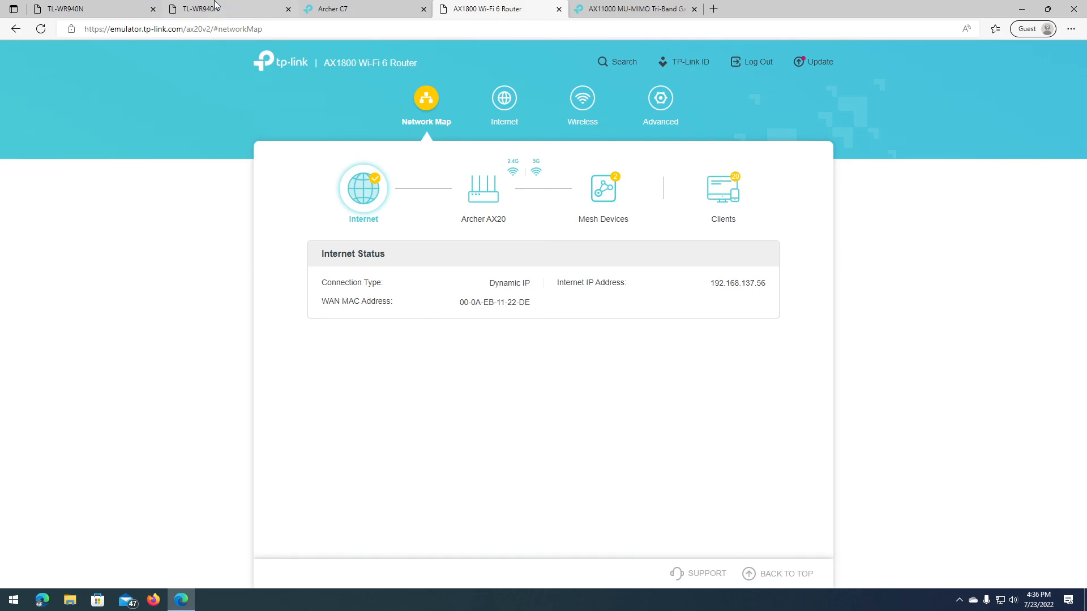
Step: Browse the AX11000 gaming emulator, then return to the first TL-WR940N's Status page
{"action": "left_click", "coordinate": [629, 8]}
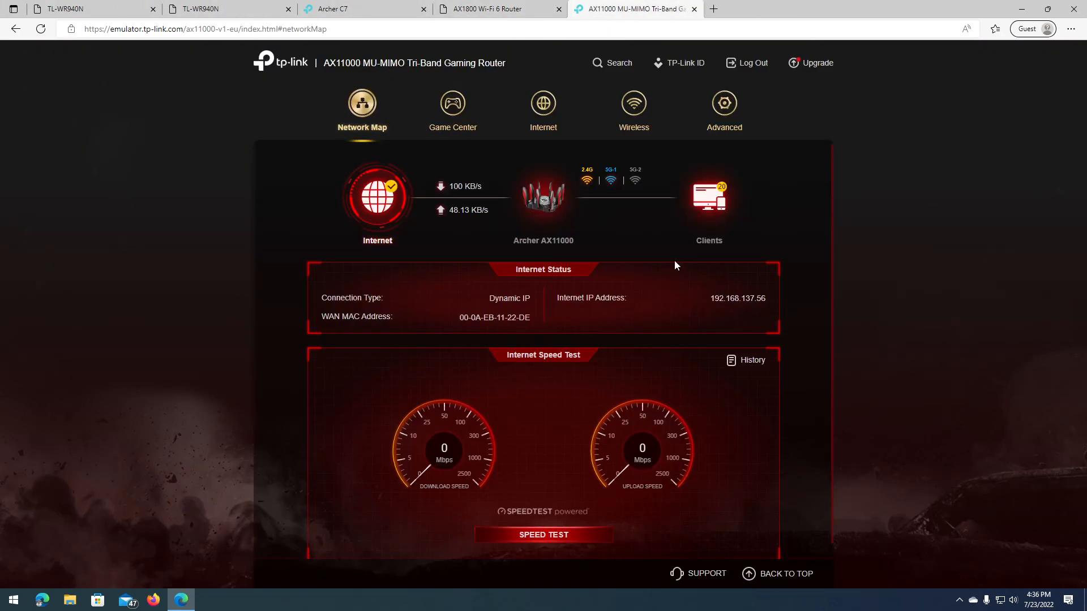
{"action": "left_click", "coordinate": [507, 10]}
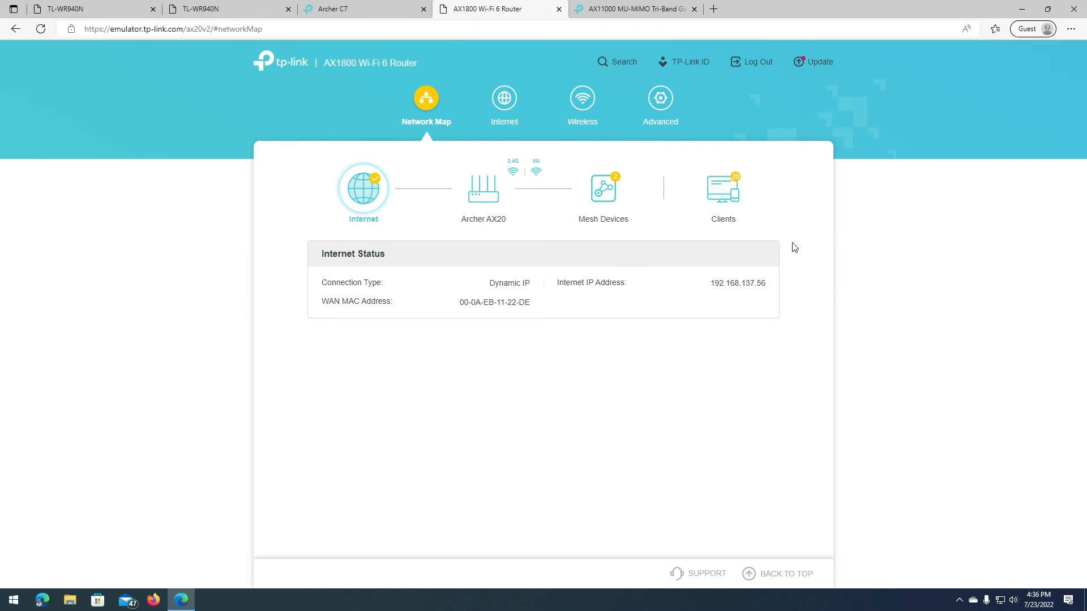
{"action": "left_click", "coordinate": [596, 5]}
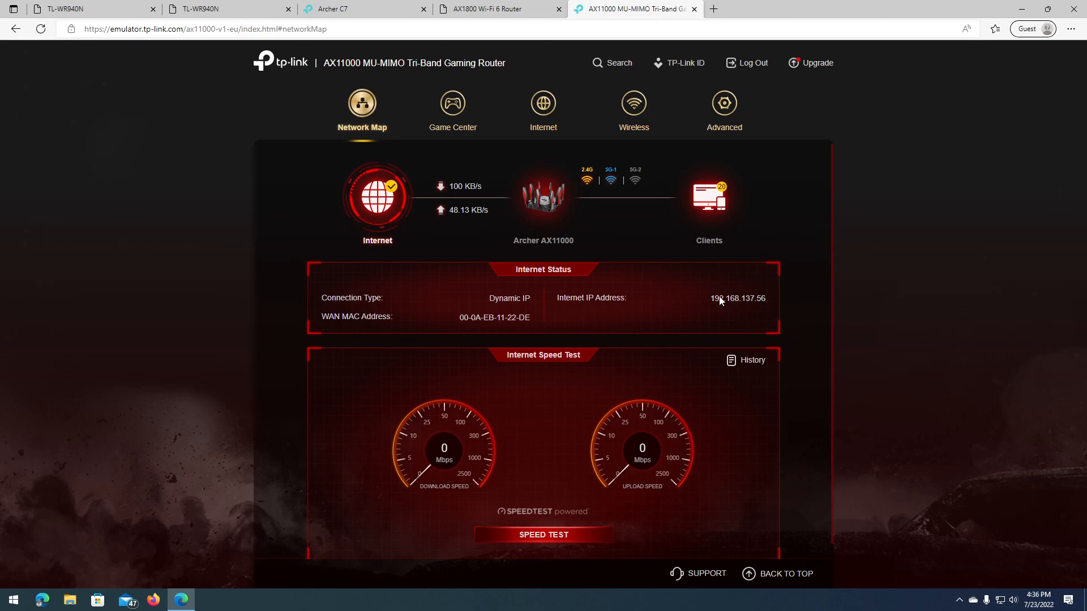
{"action": "left_click", "coordinate": [344, 6]}
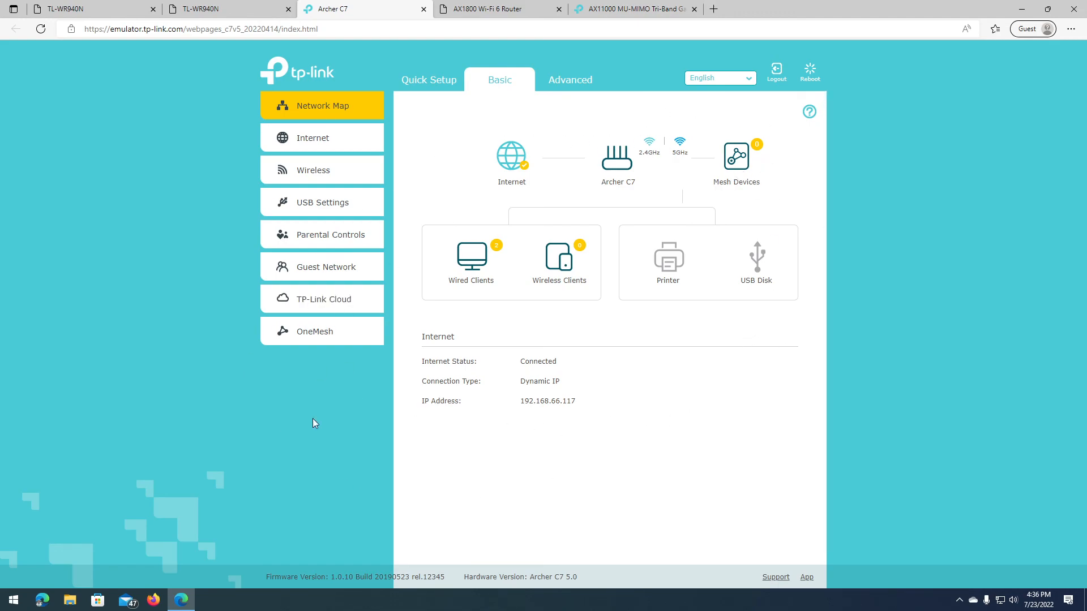
{"action": "left_click", "coordinate": [237, 8]}
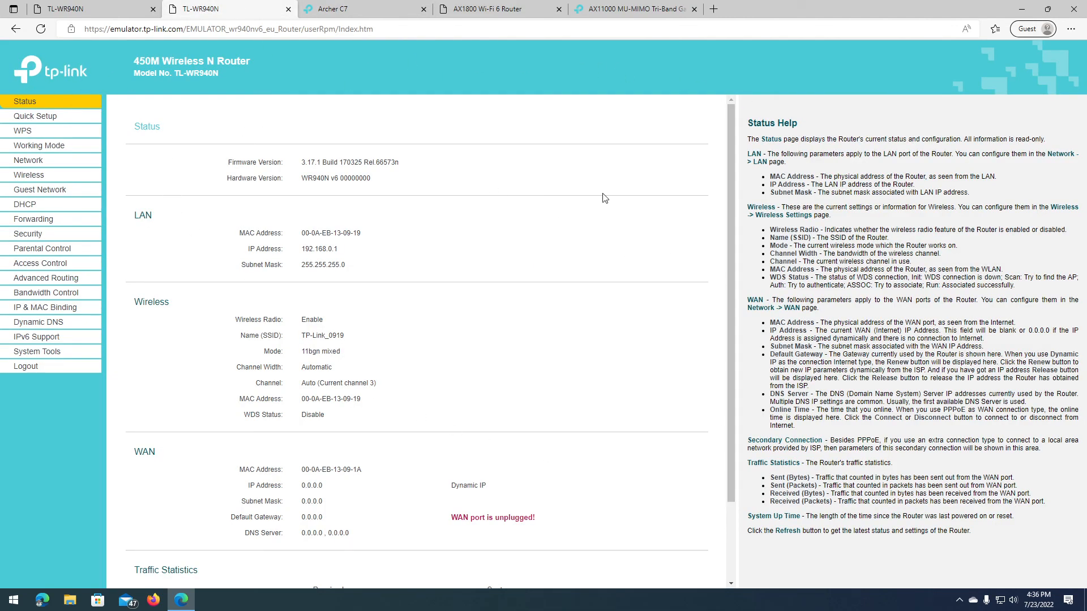
{"action": "left_click", "coordinate": [130, 6]}
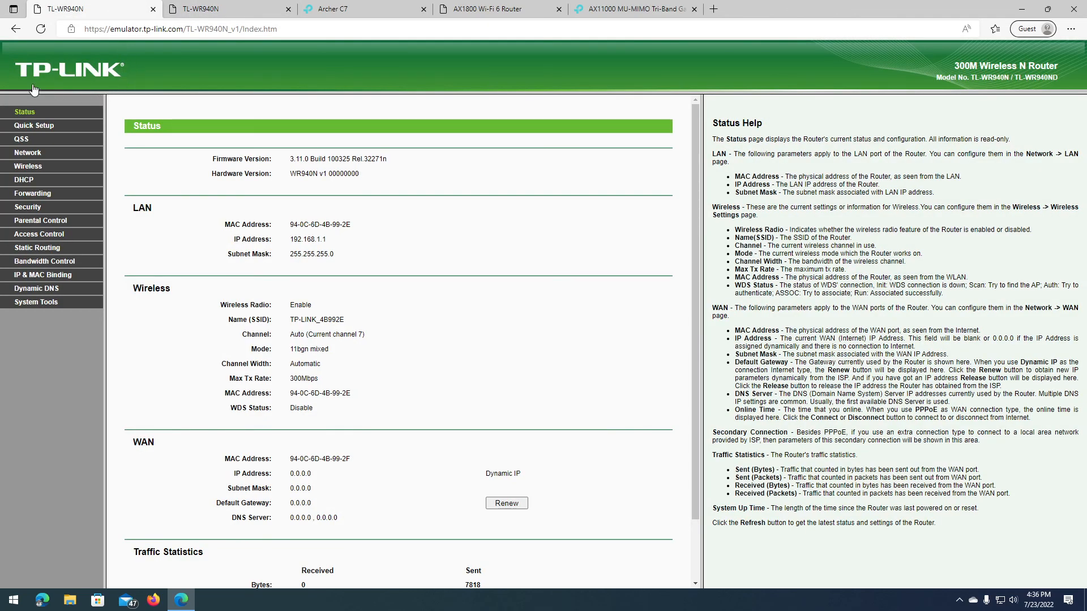